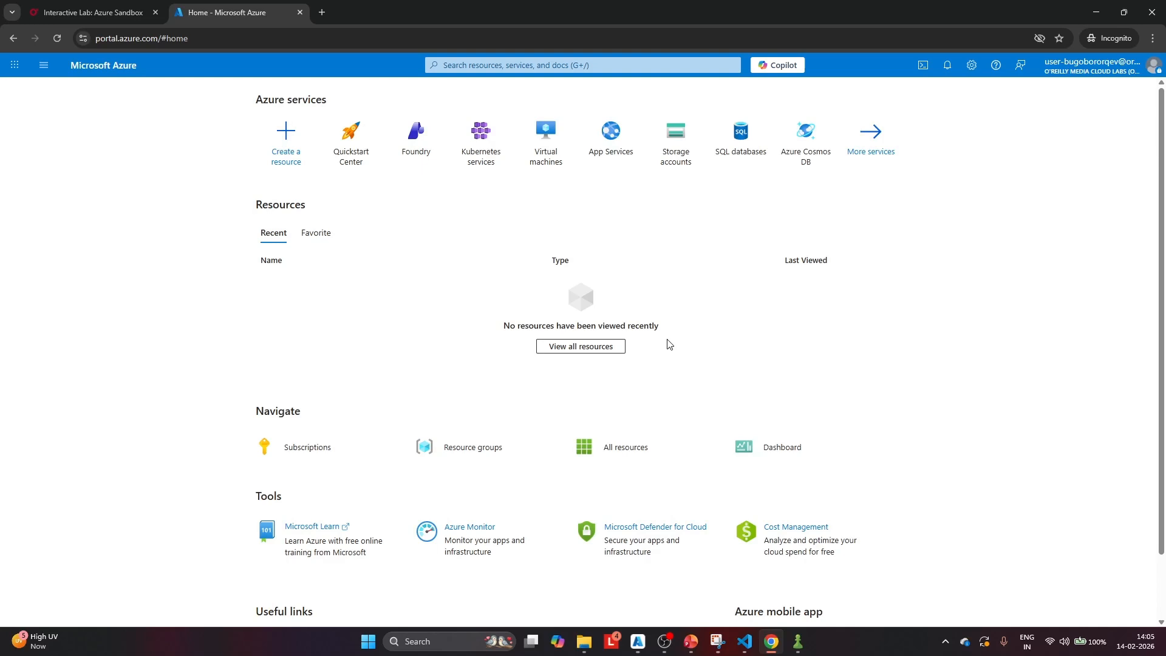
Start creating a NAT gateway named lb-gw with a TCP idle timeout of 5 minutes
click(467, 65)
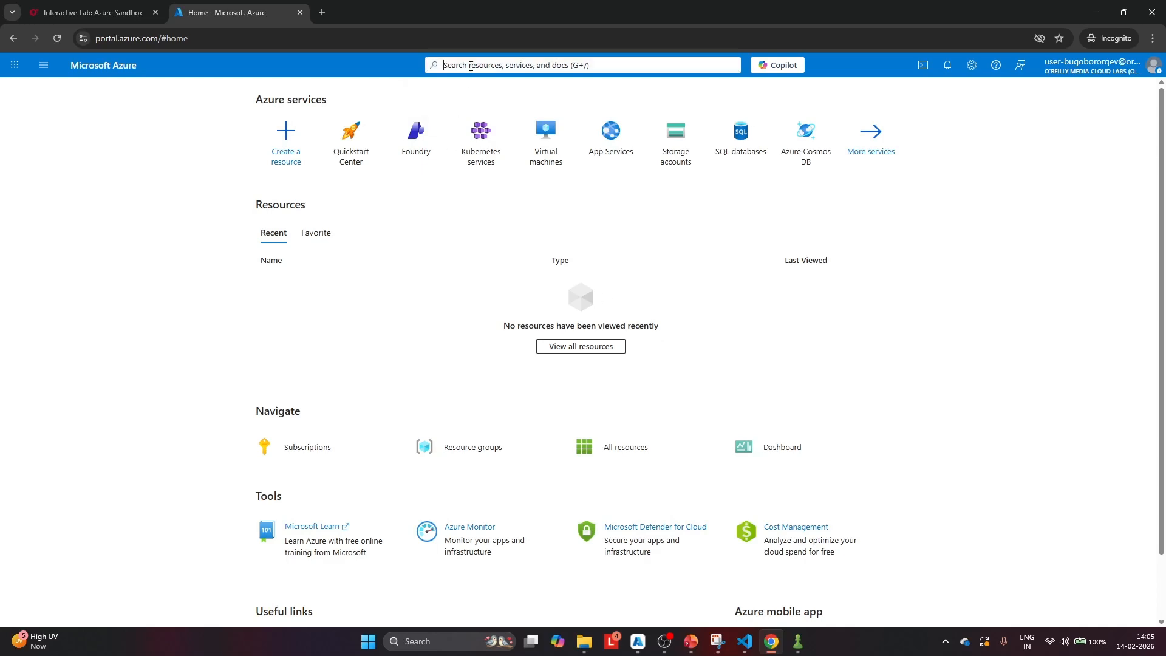
text(nat)
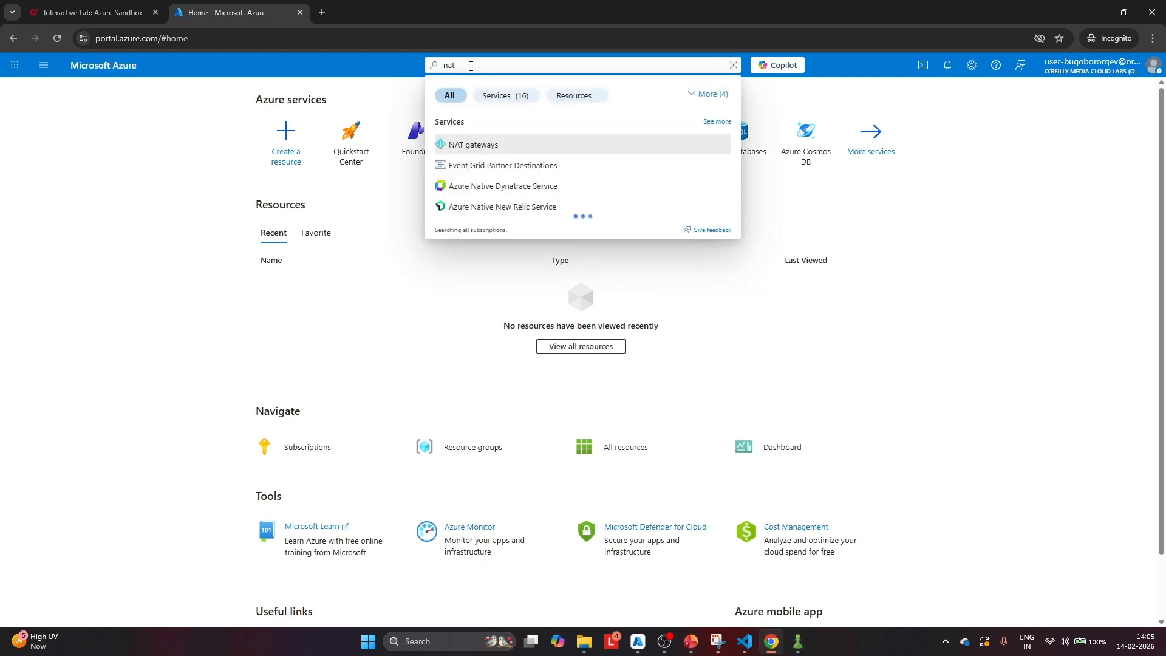
click(463, 147)
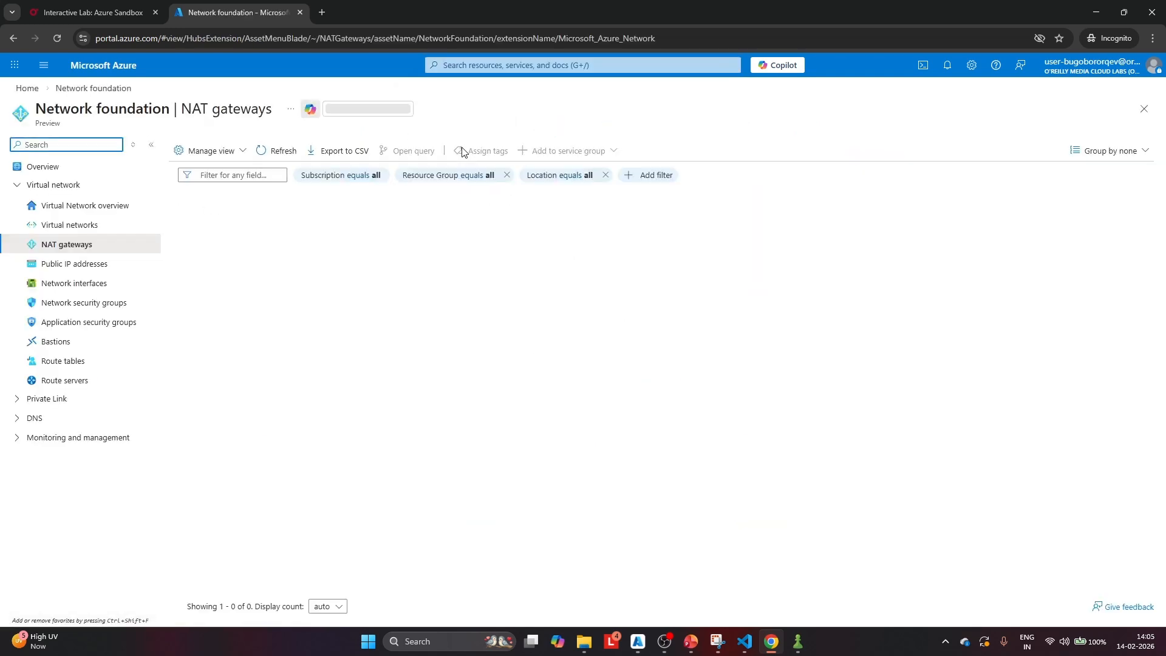
click(200, 152)
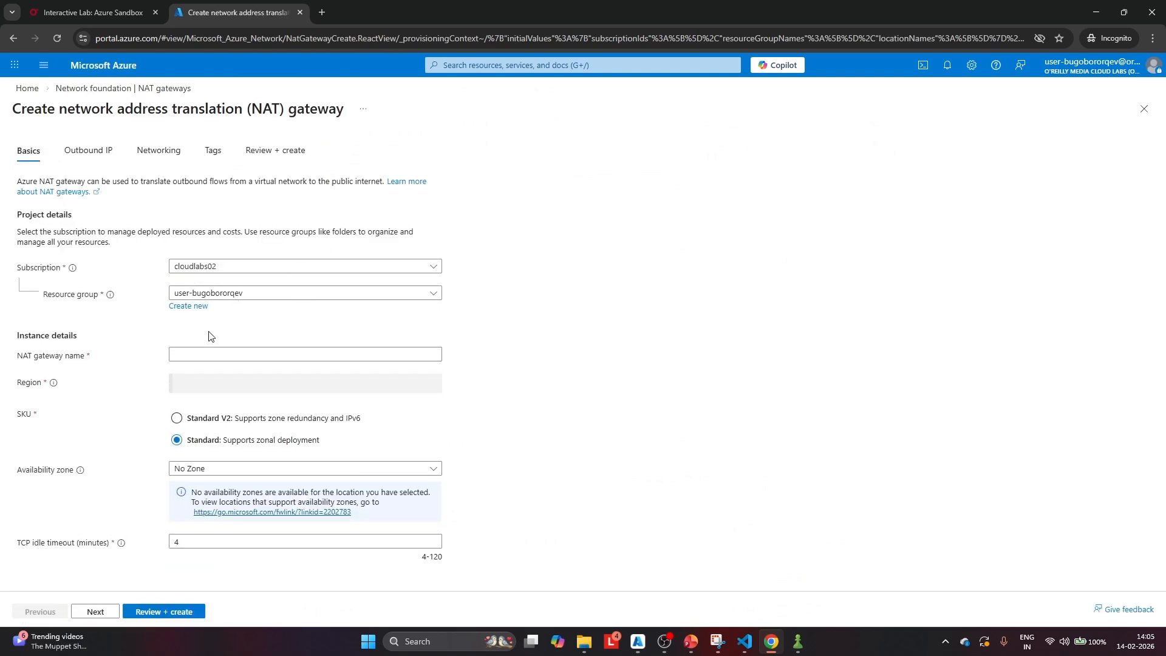
click(191, 355)
text(lb-)
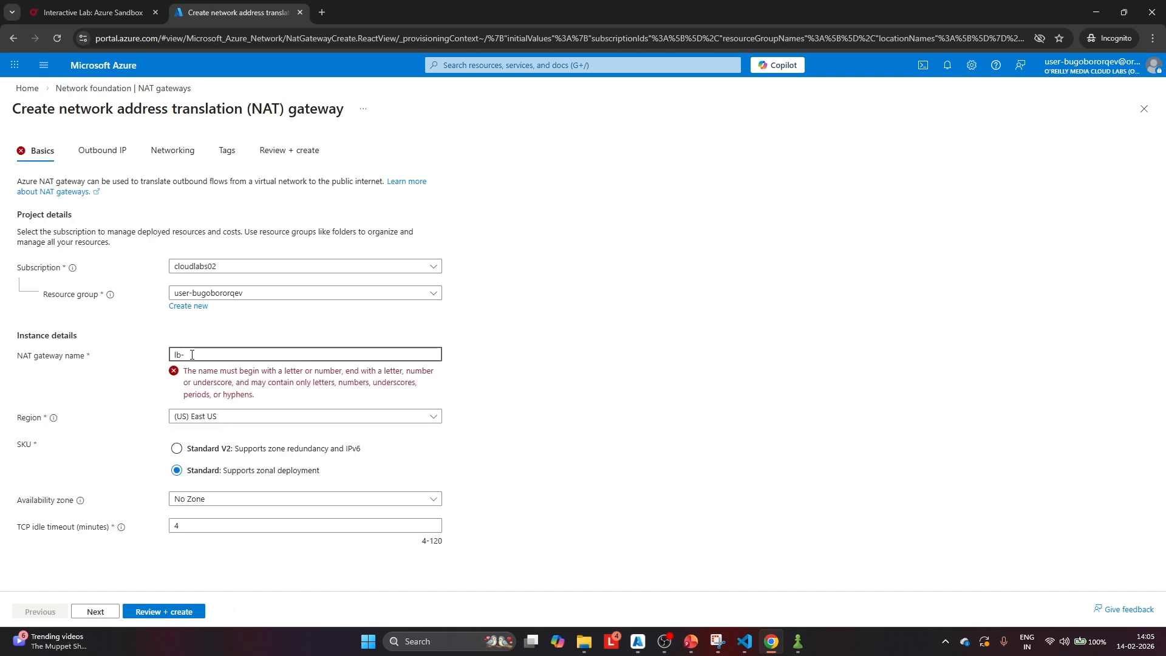
text(gw)
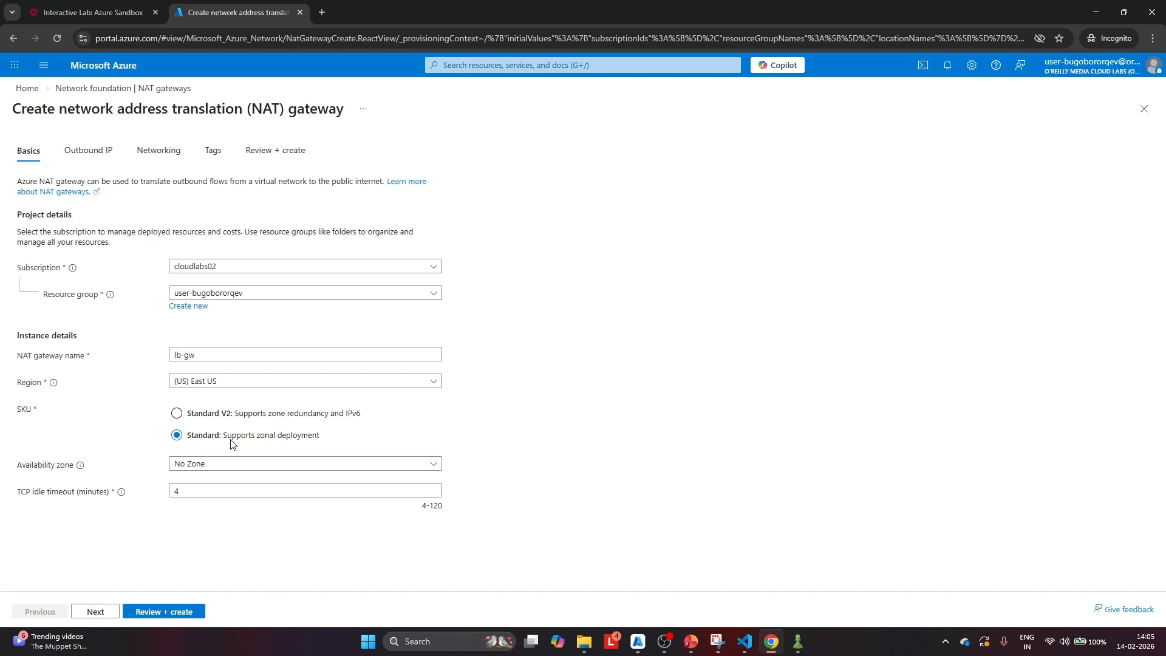
click(206, 493)
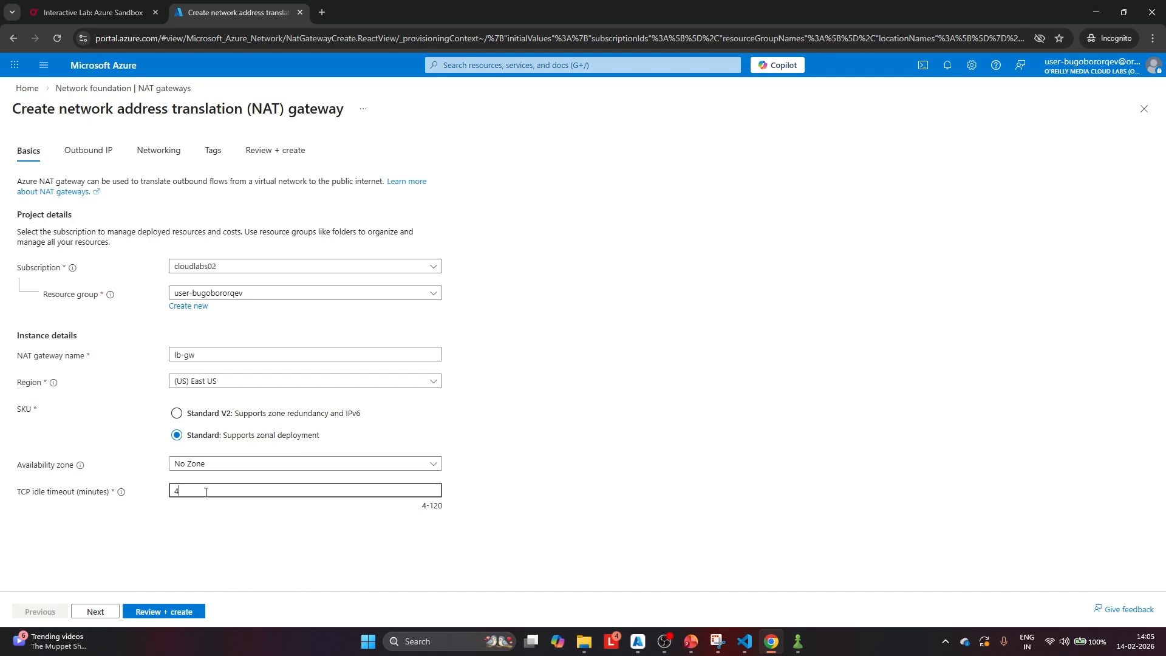
key(BackSpace)
text(5)
Add a new public IP address named nat-pip for the gateway's outbound traffic and deploy the NAT gateway
click(91, 152)
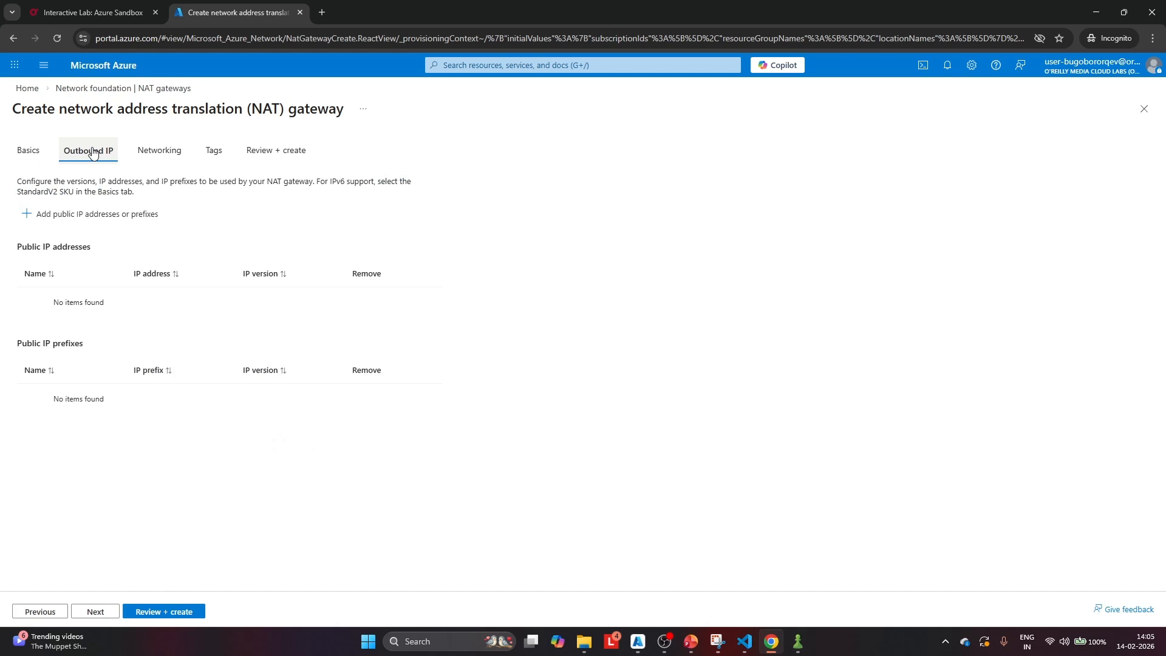
click(84, 218)
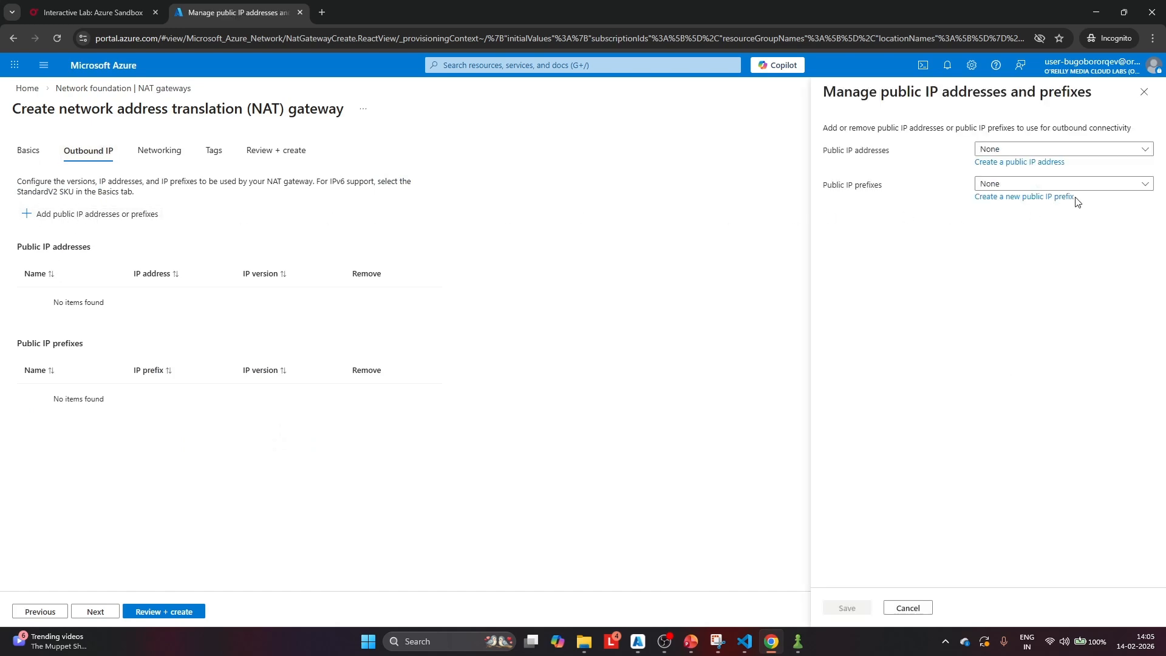
click(1032, 163)
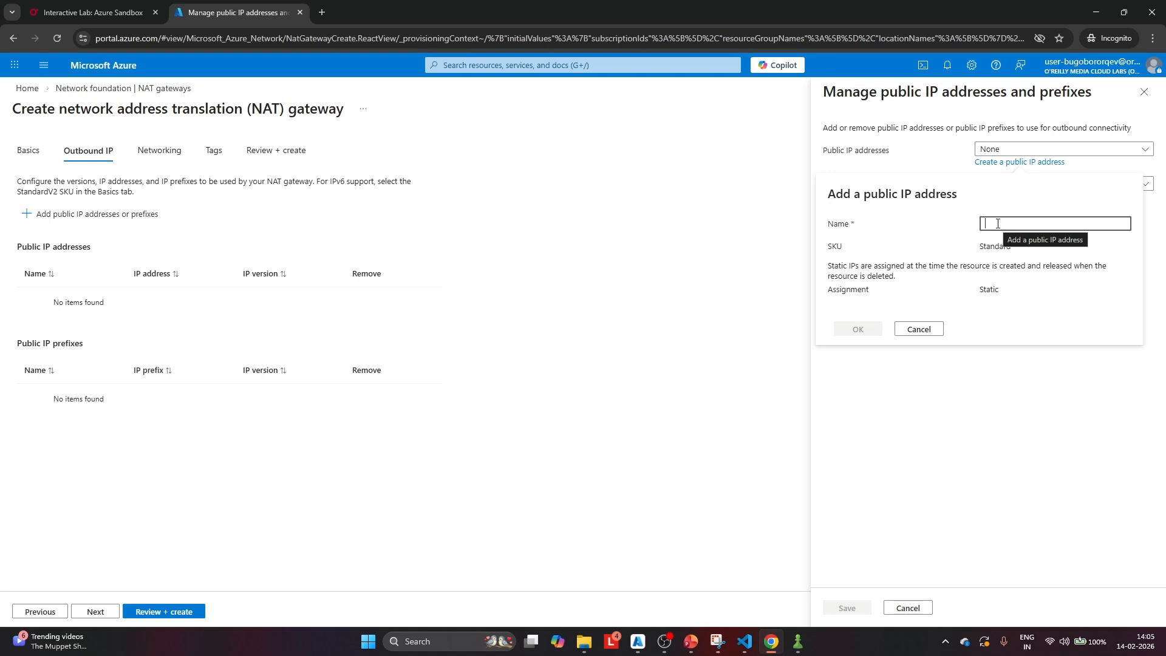
text(nat-pip)
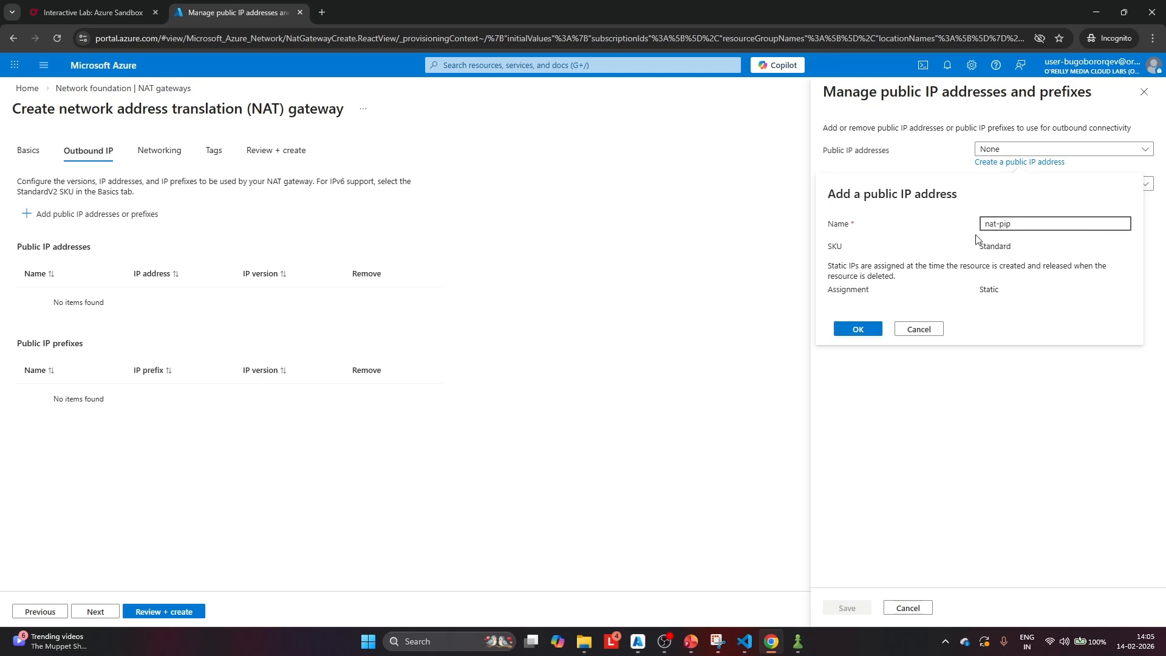
click(865, 331)
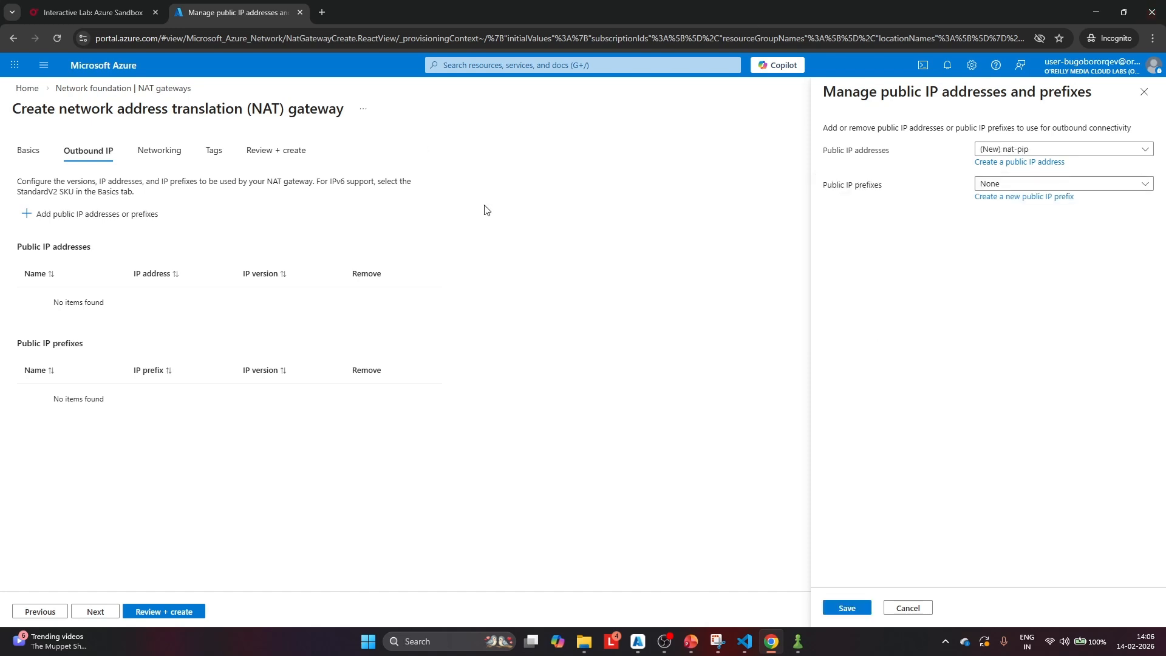
click(838, 609)
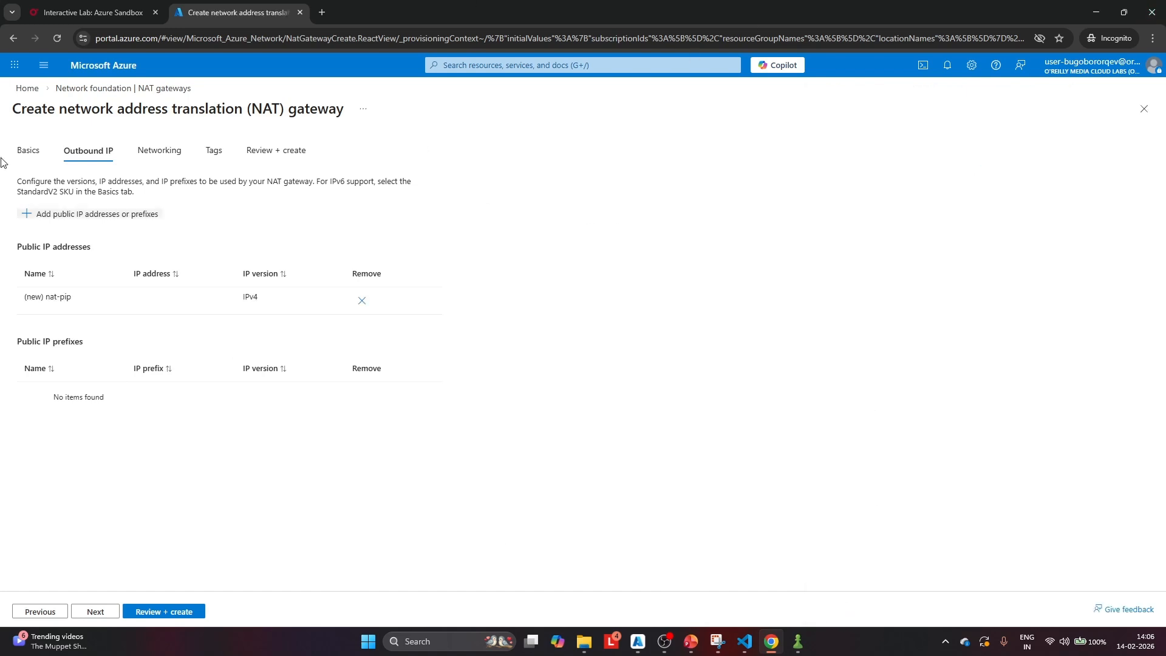
click(159, 613)
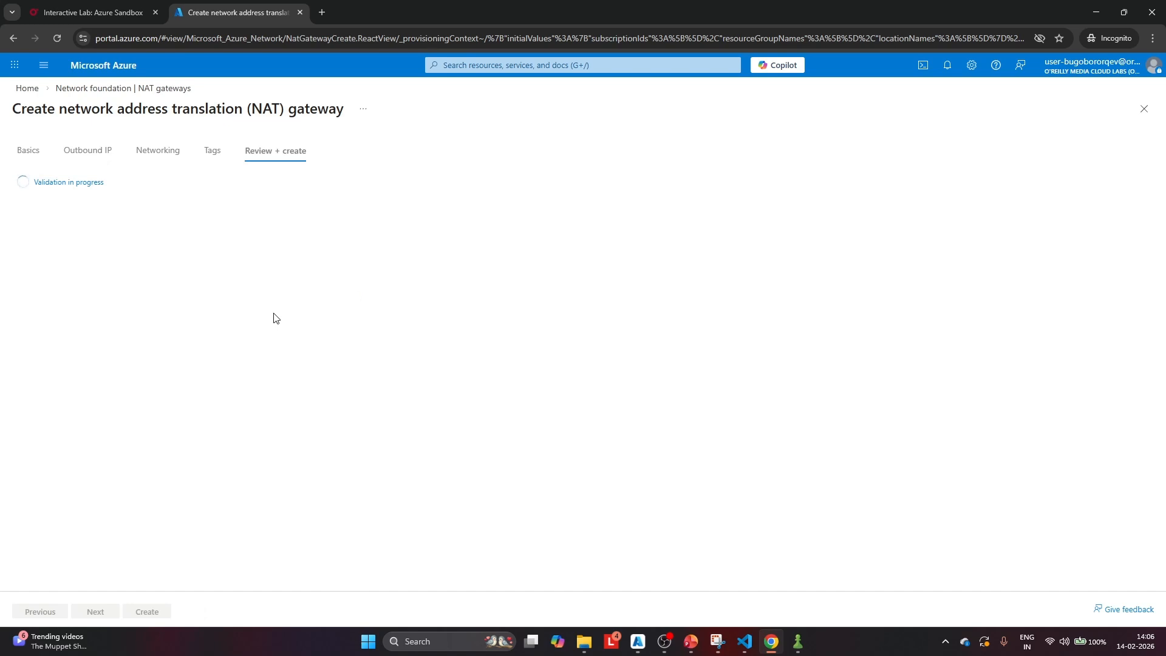
click(151, 618)
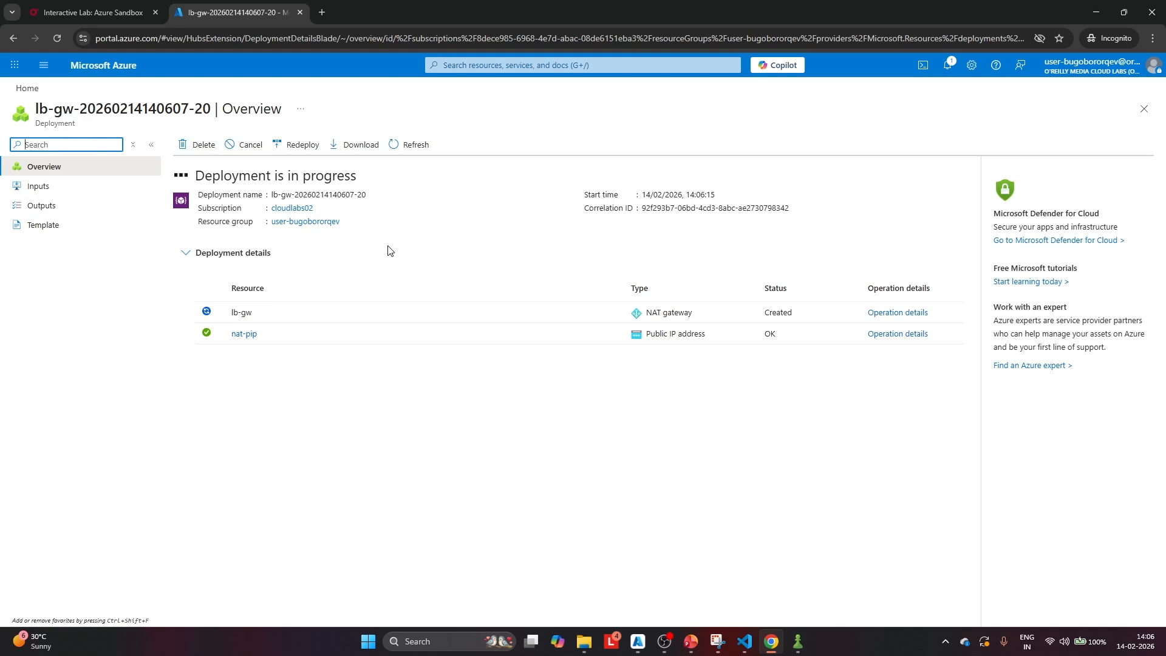
Start creating a new virtual network named lb-vnet
click(27, 89)
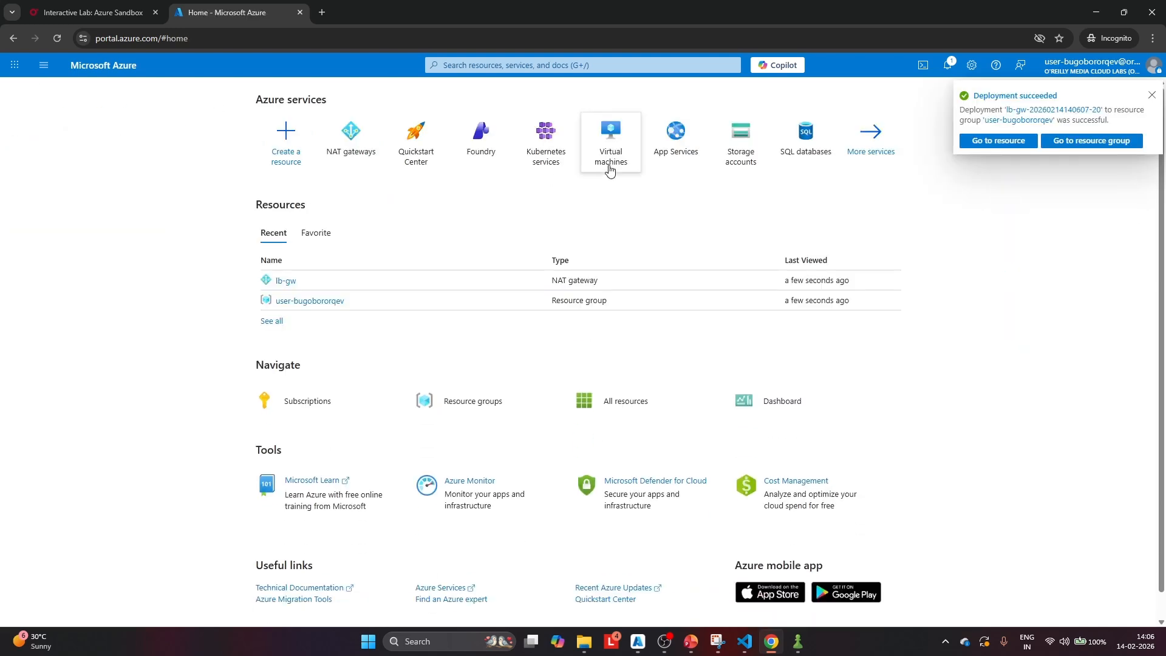
click(491, 66)
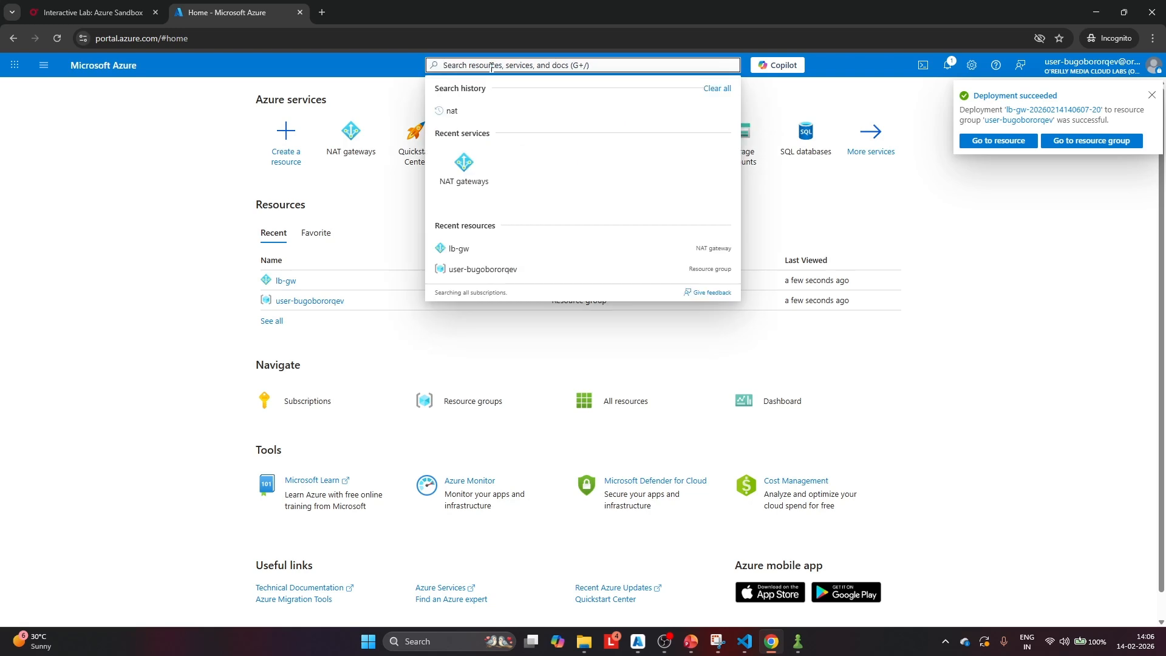
text(virty)
key(BackSpace)
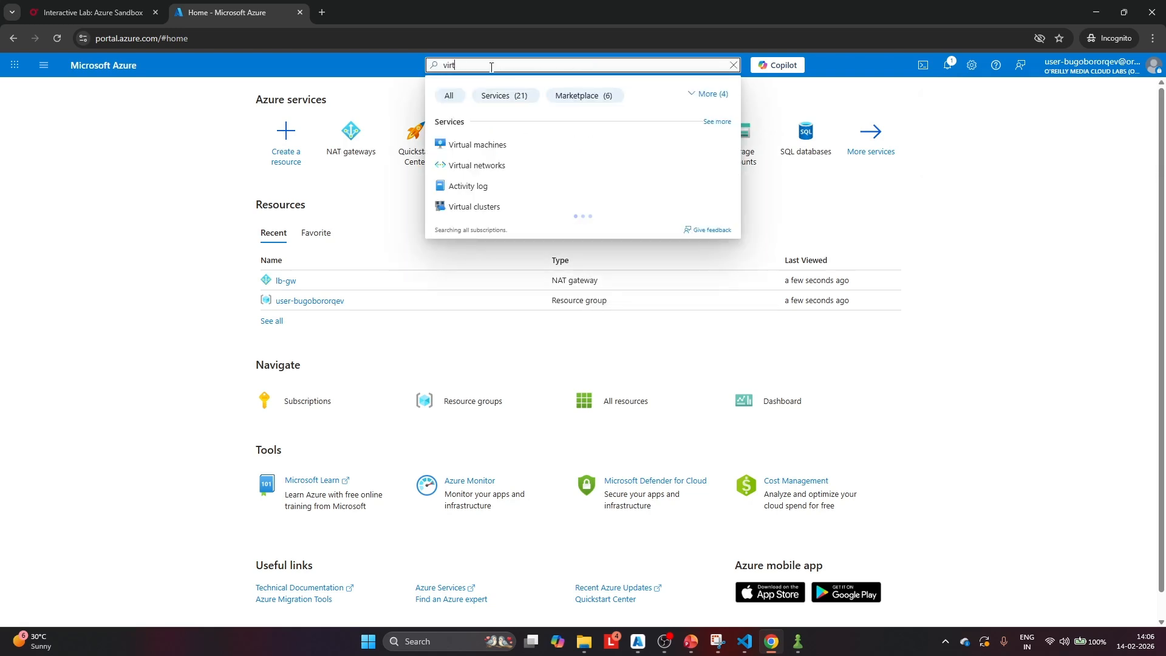
click(490, 165)
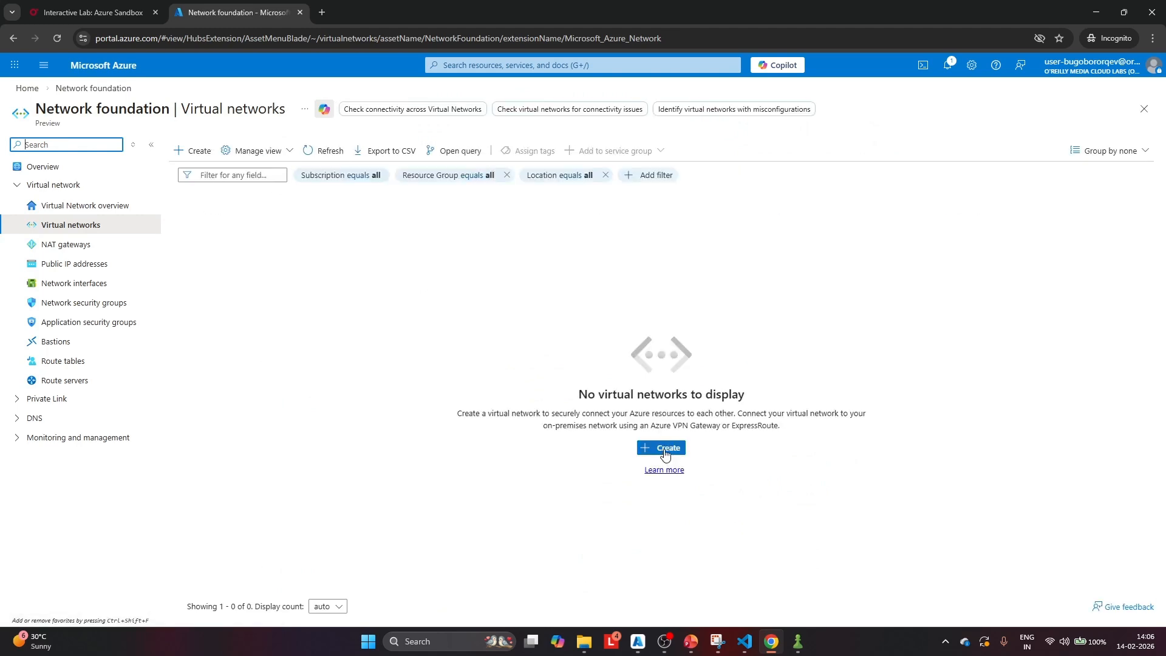
click(663, 447)
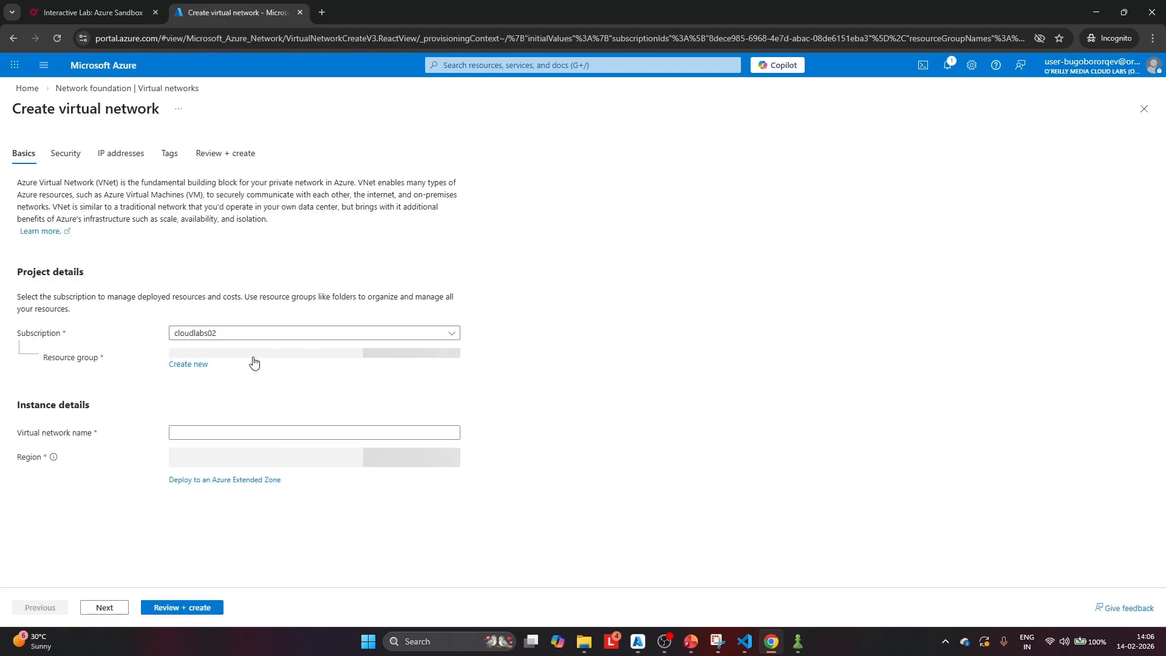
click(202, 435)
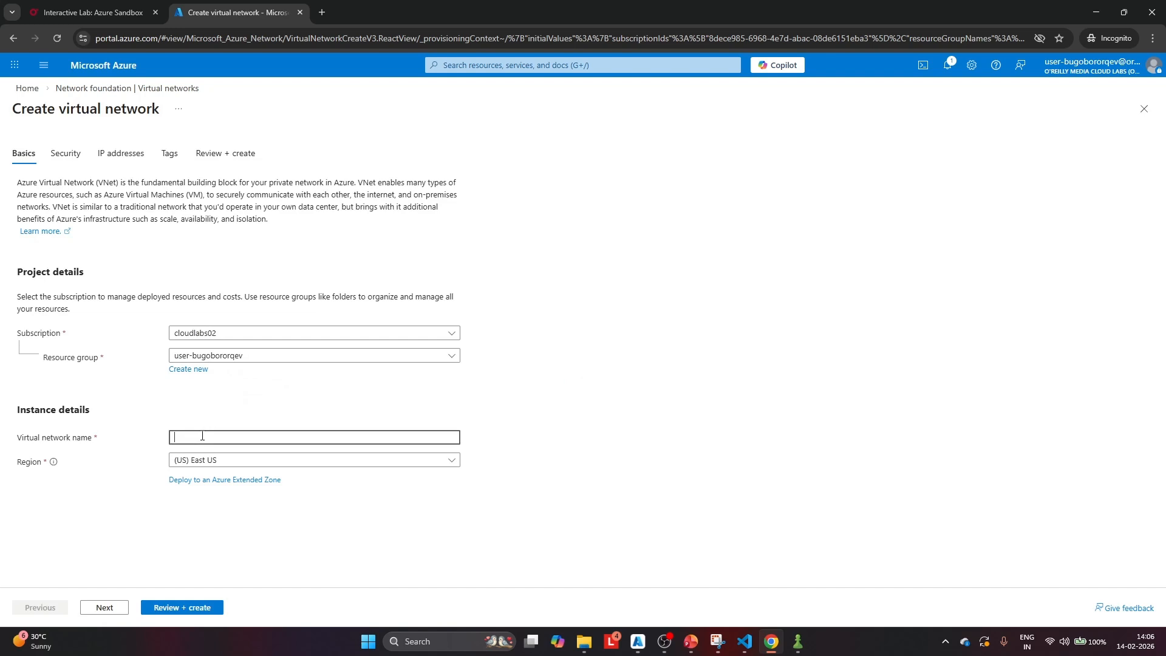
text(lb-vnet)
Enable Azure Bastion in the security settings of the new virtual network
click(63, 155)
scroll(263, 254, down, 2)
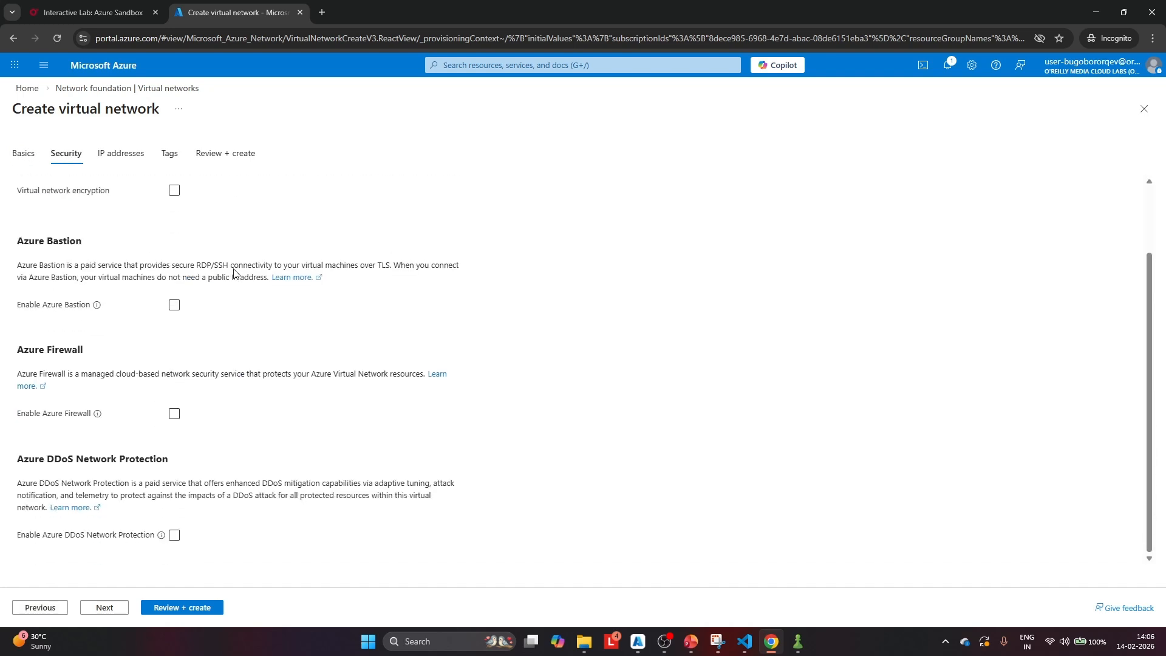
click(174, 305)
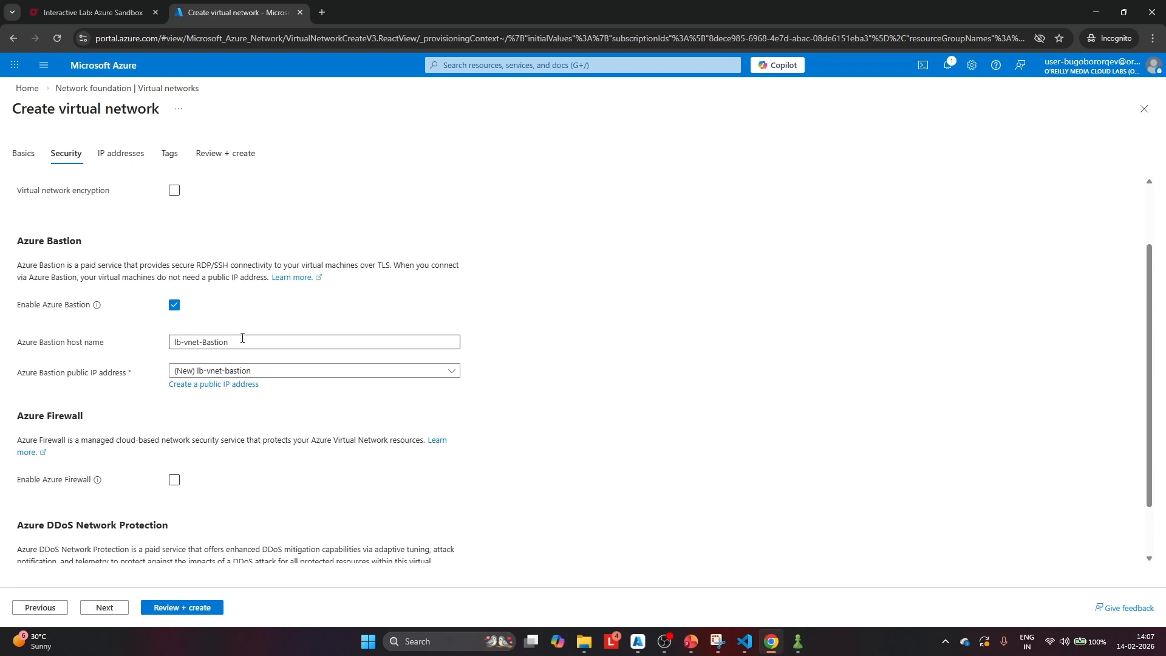
scroll(287, 328, down, 1)
scroll(273, 321, up, 2)
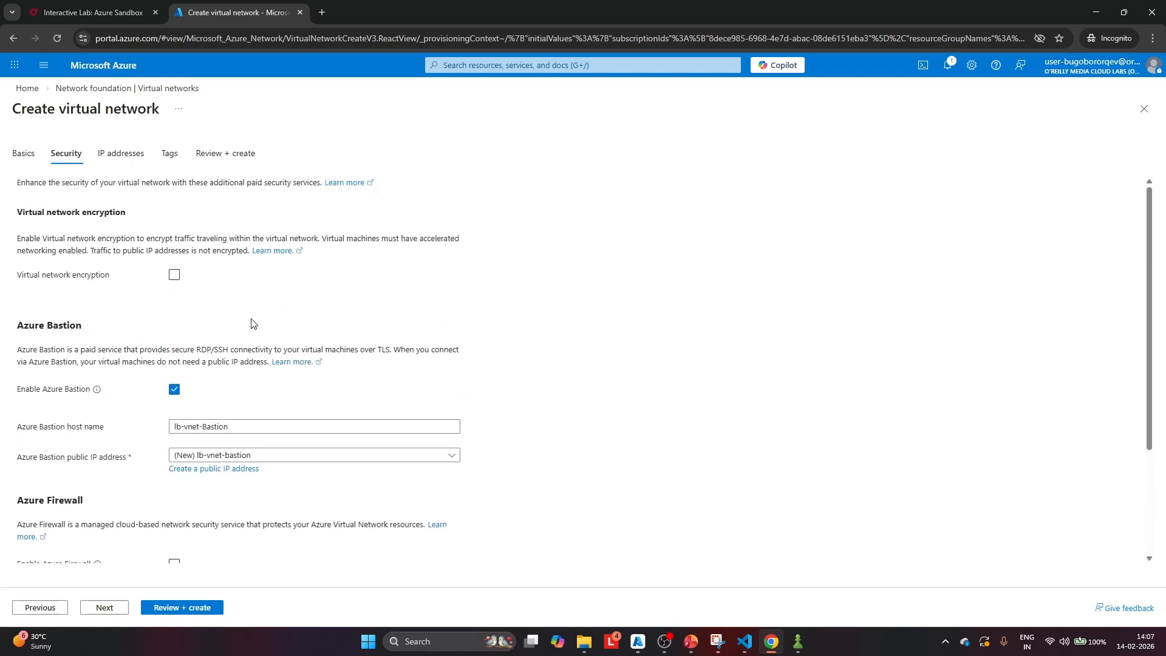
Edit the default subnet of the virtual network and rename it backend_subnet
click(122, 156)
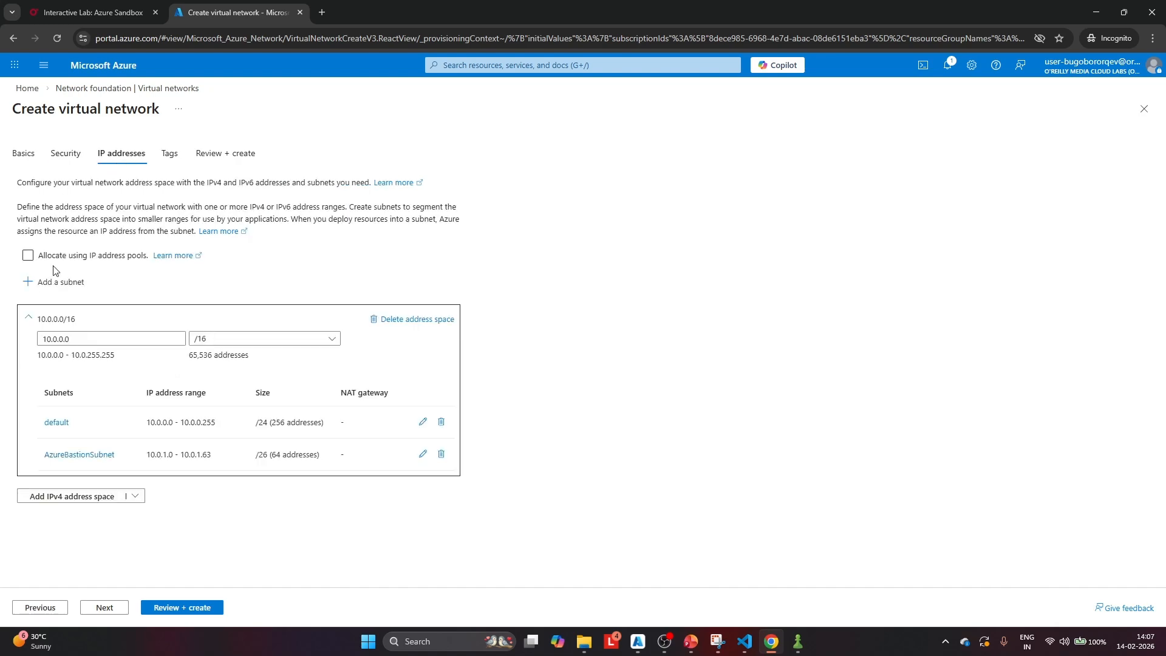
click(422, 423)
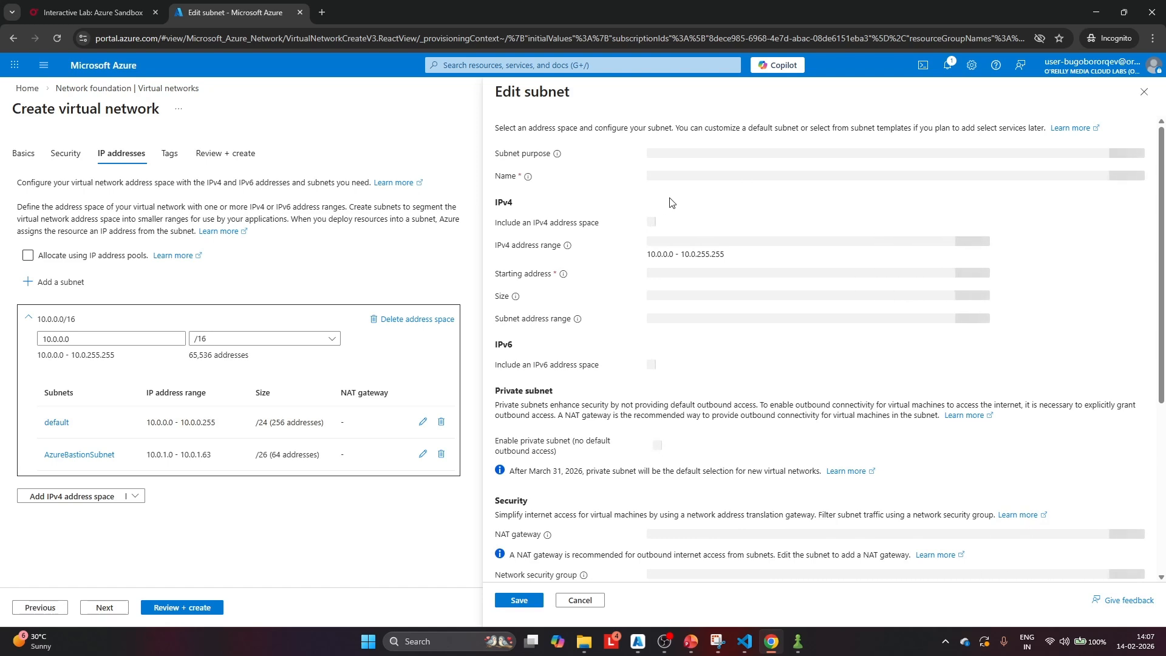
click(685, 176)
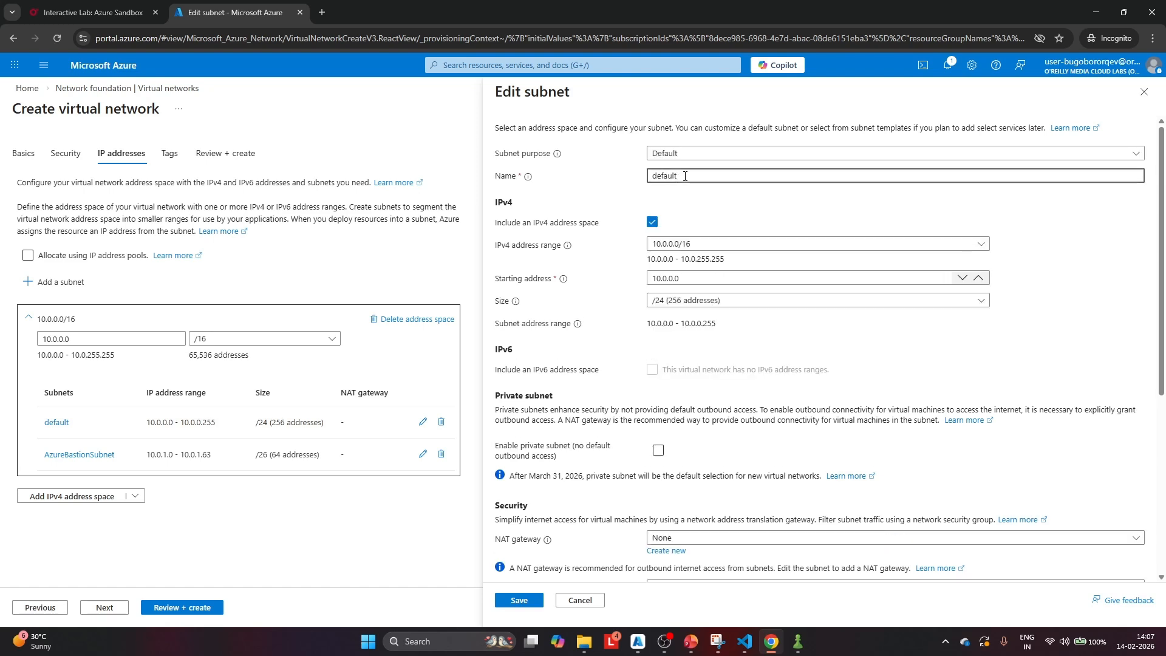
key(BackSpace)
key(BackSpace)
key(BackSpace)
key(BackSpace)
key(BackSpace)
key(BackSpace)
text(bac)
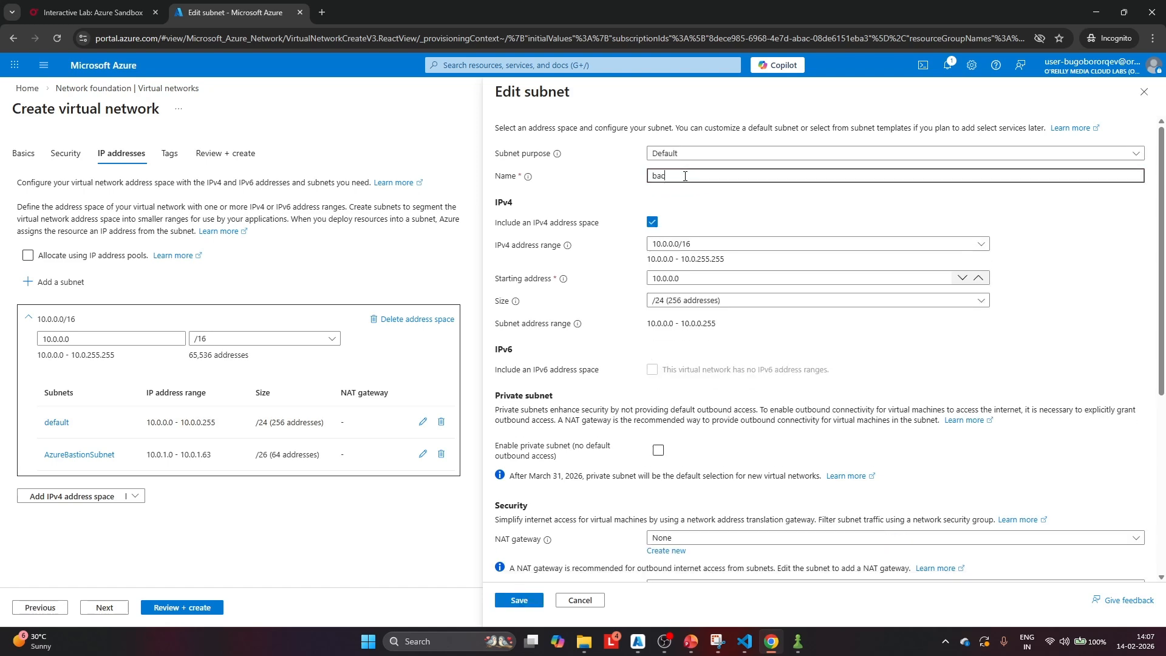
text(kend_subnet)
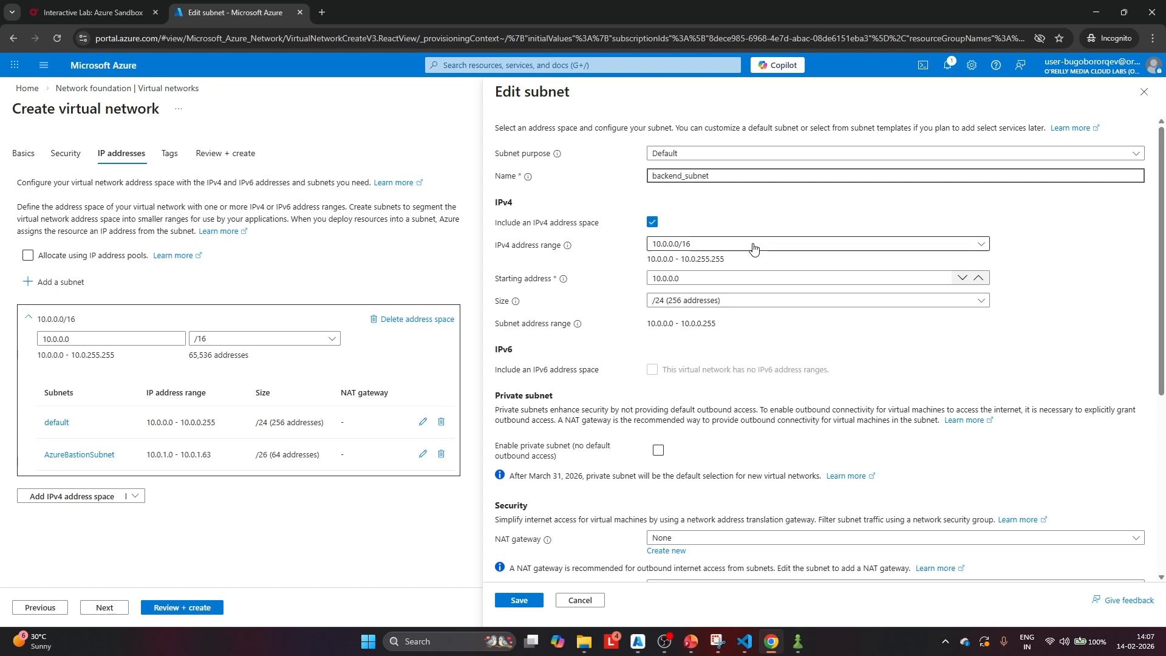
Associate the lb-gw NAT gateway with the subnet being edited and deploy the virtual network
scroll(755, 247, down, 2)
scroll(698, 389, down, 2)
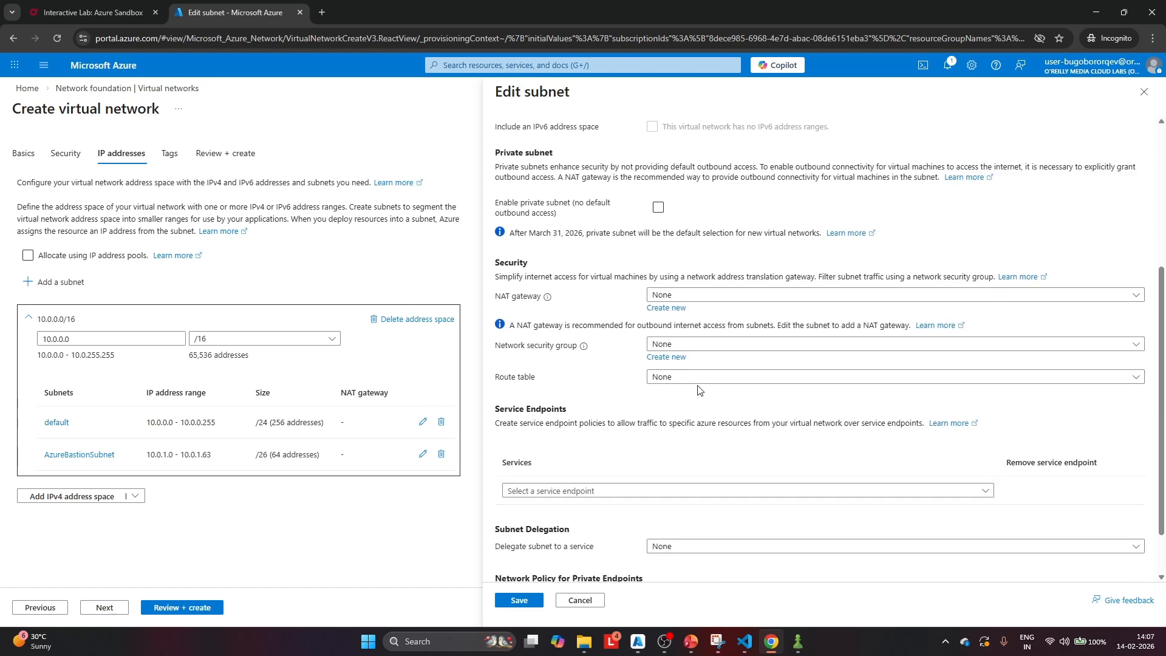
click(691, 296)
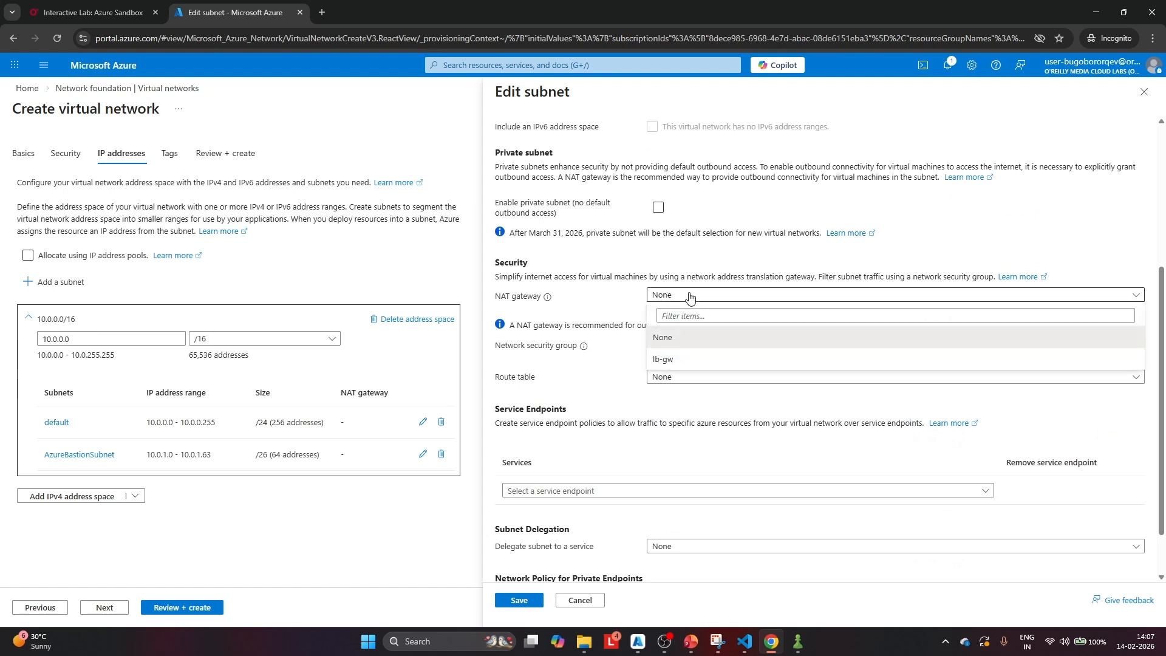
click(669, 363)
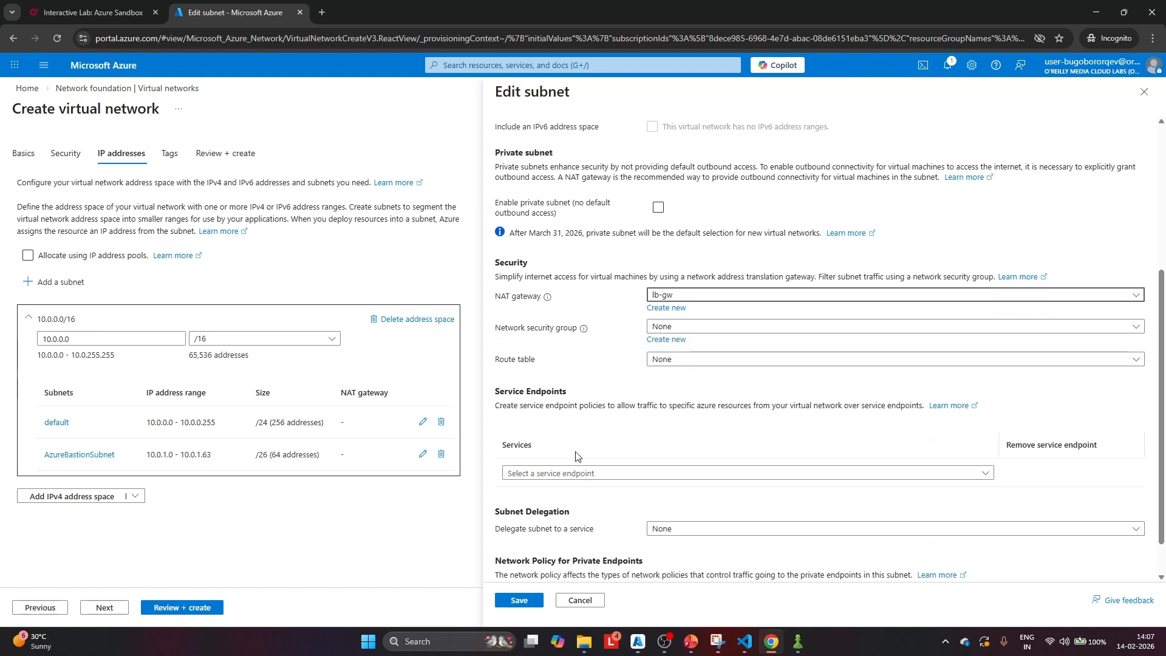
click(521, 601)
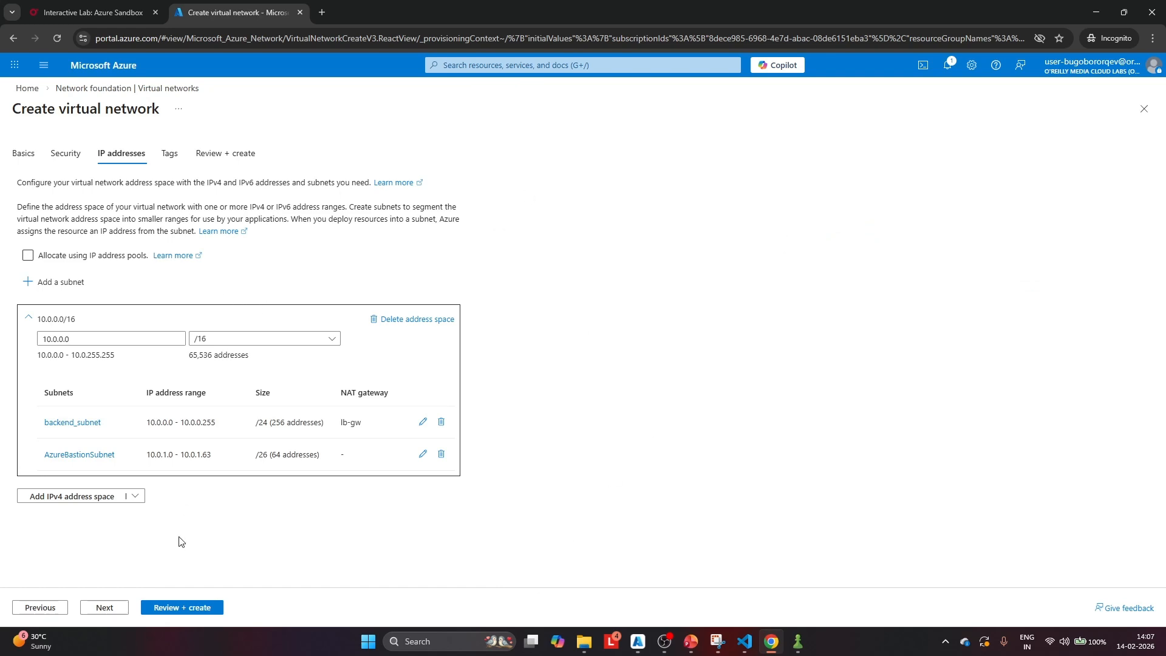
click(166, 606)
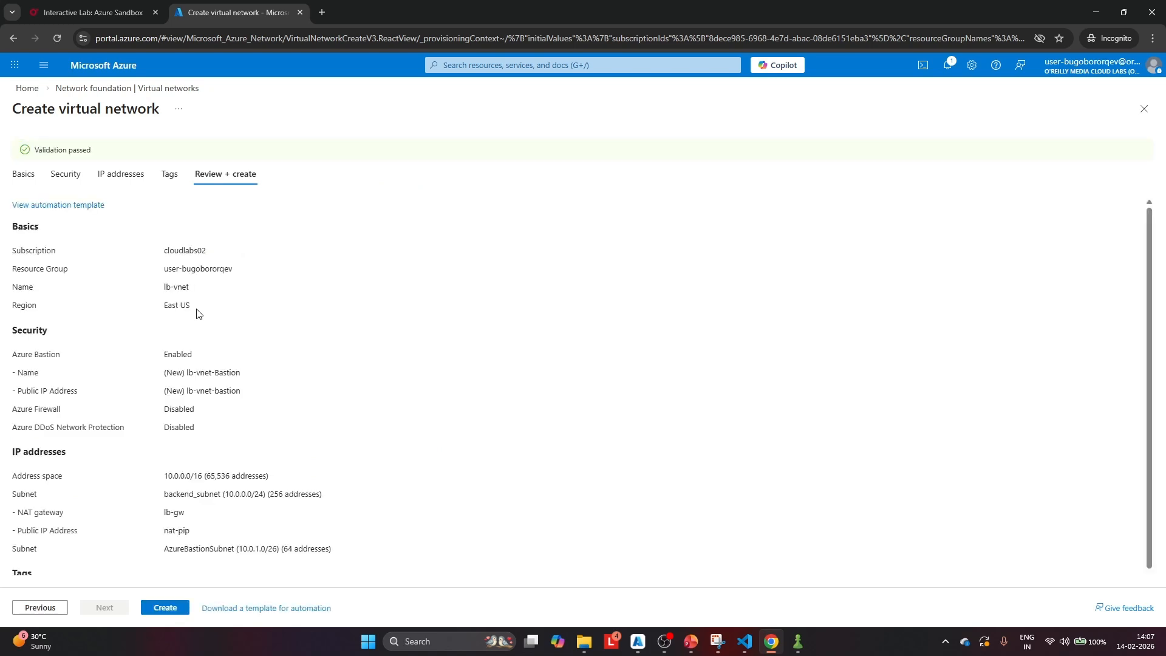
click(164, 607)
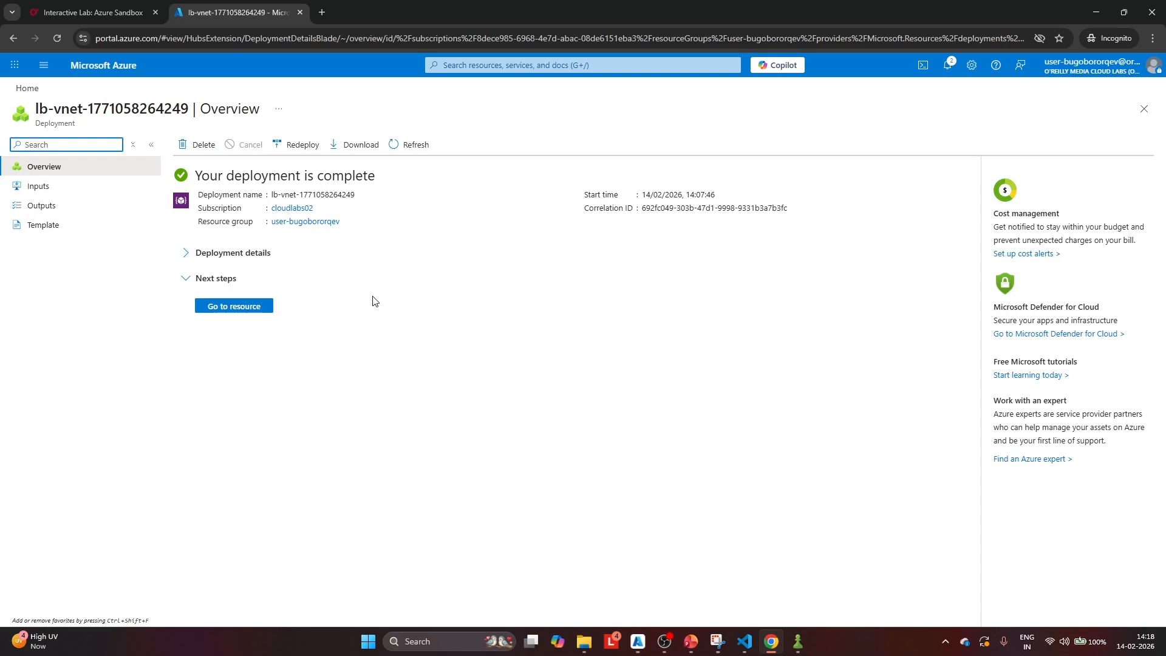
Find the load balancers service from the portal home and start creating a new load balancer
click(26, 88)
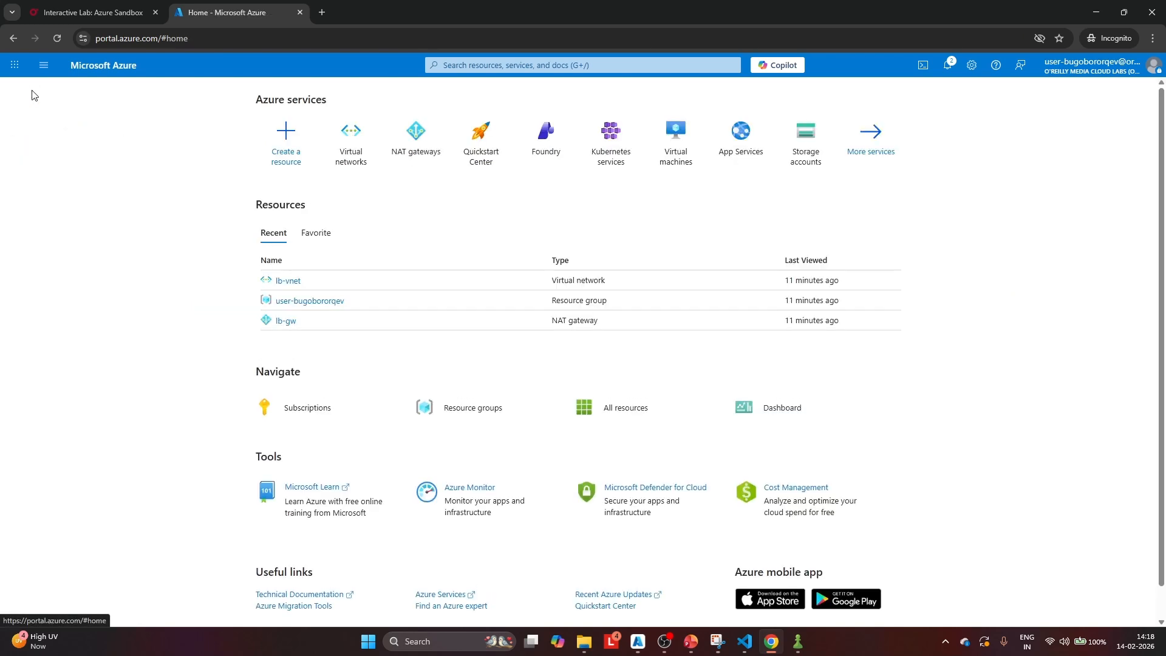
click(484, 66)
text(load)
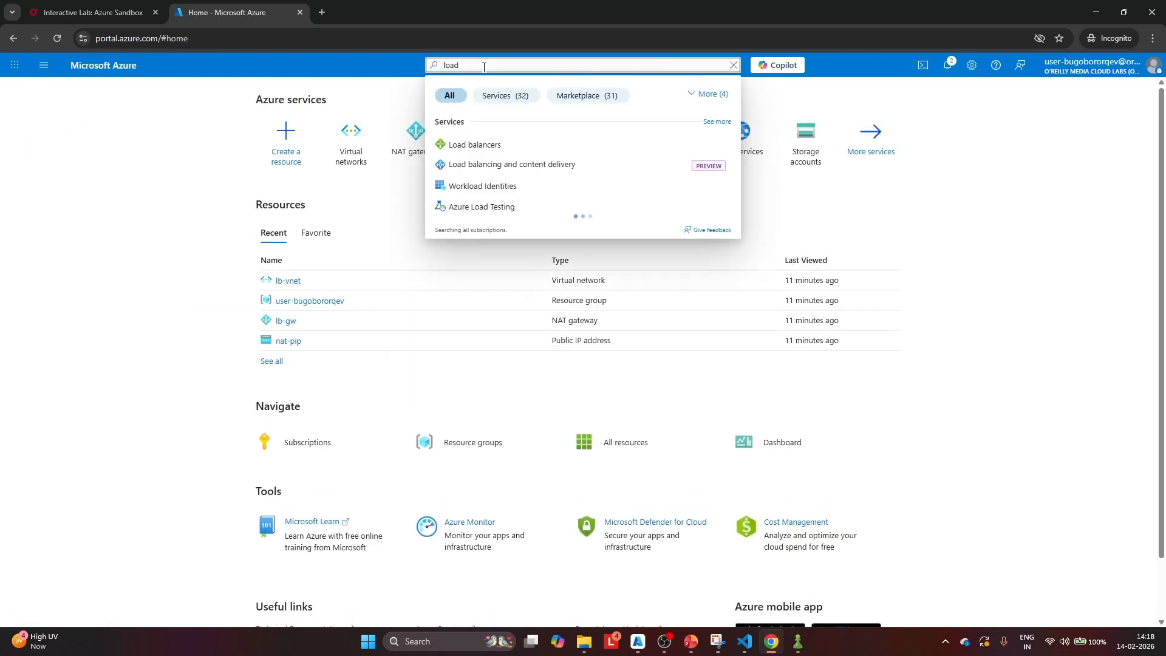
click(491, 145)
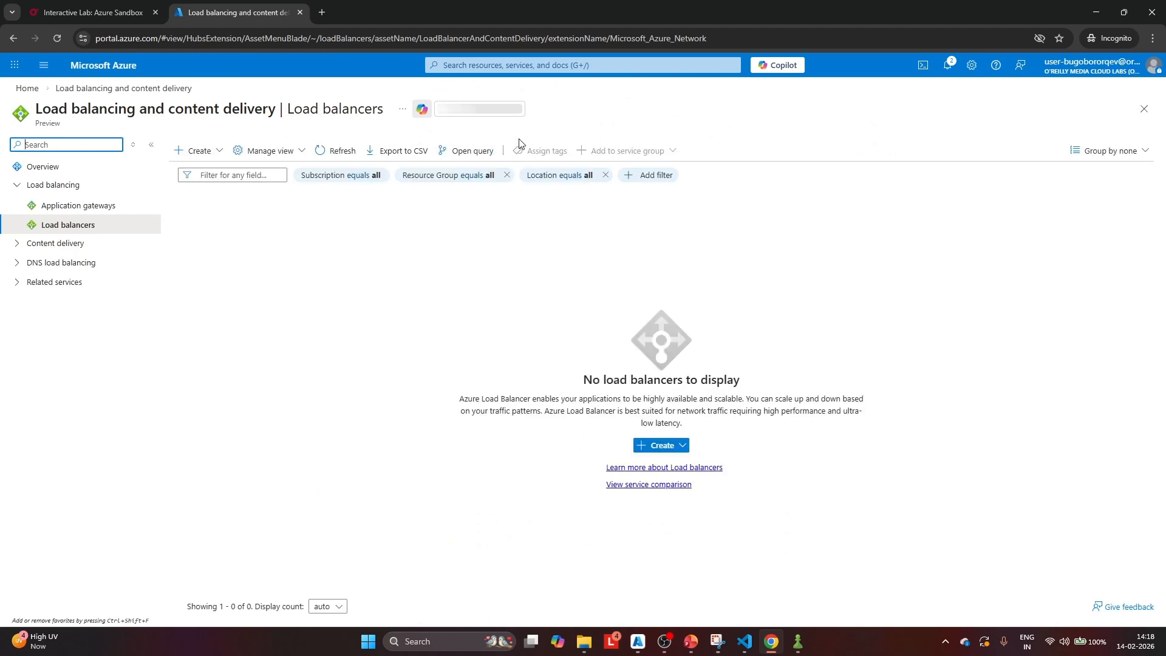
click(192, 153)
click(237, 189)
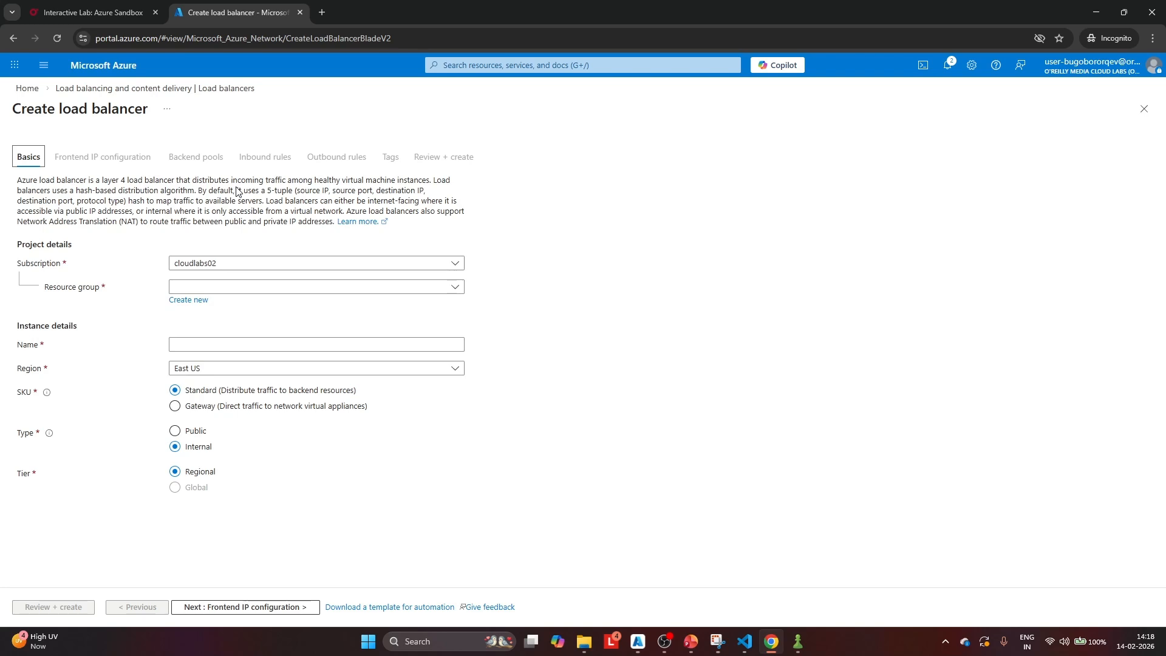
Assign the load balancer to the existing user resource group and name it lb-demo
click(247, 289)
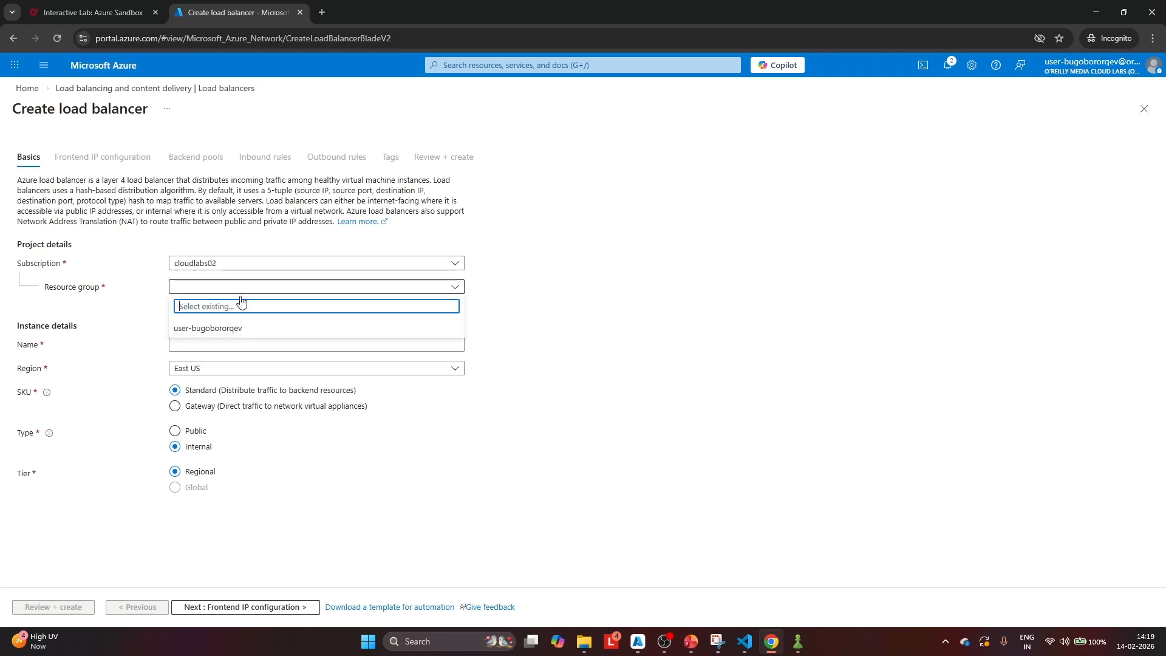
click(212, 328)
click(223, 343)
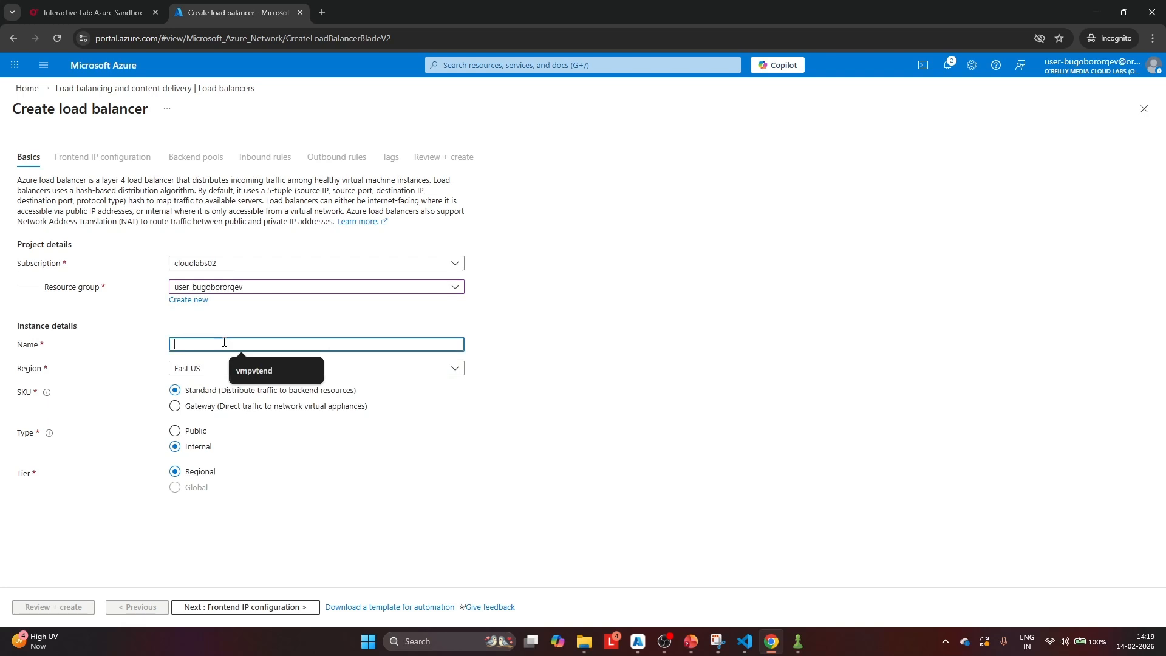
text(lb-de)
text(mo)
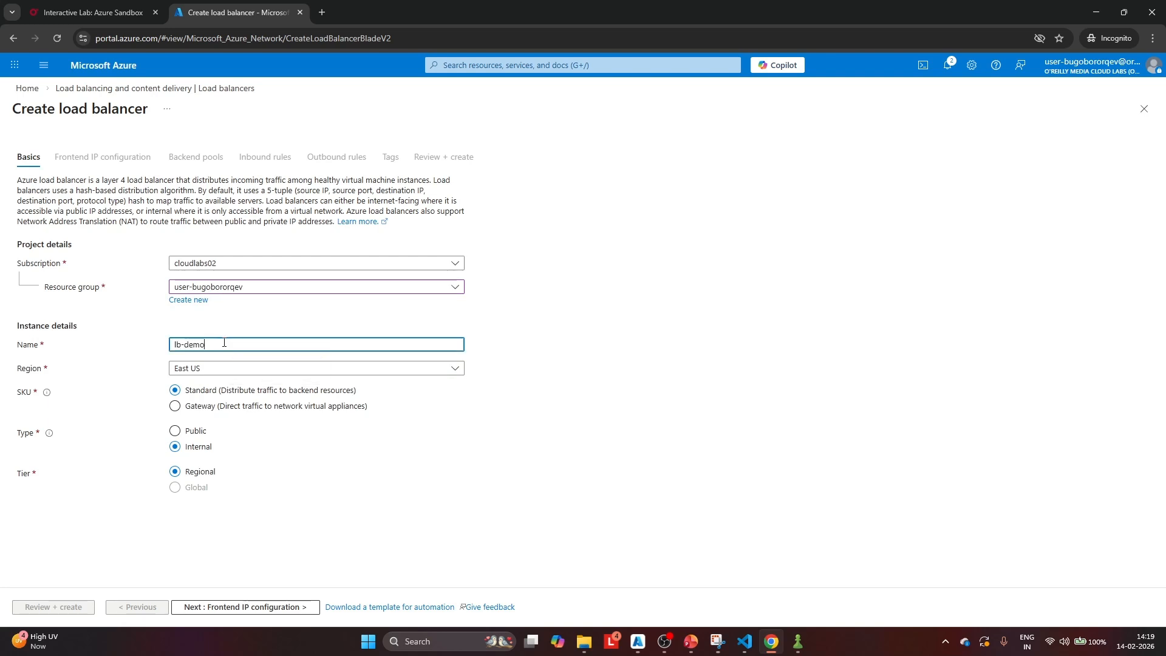
click(237, 331)
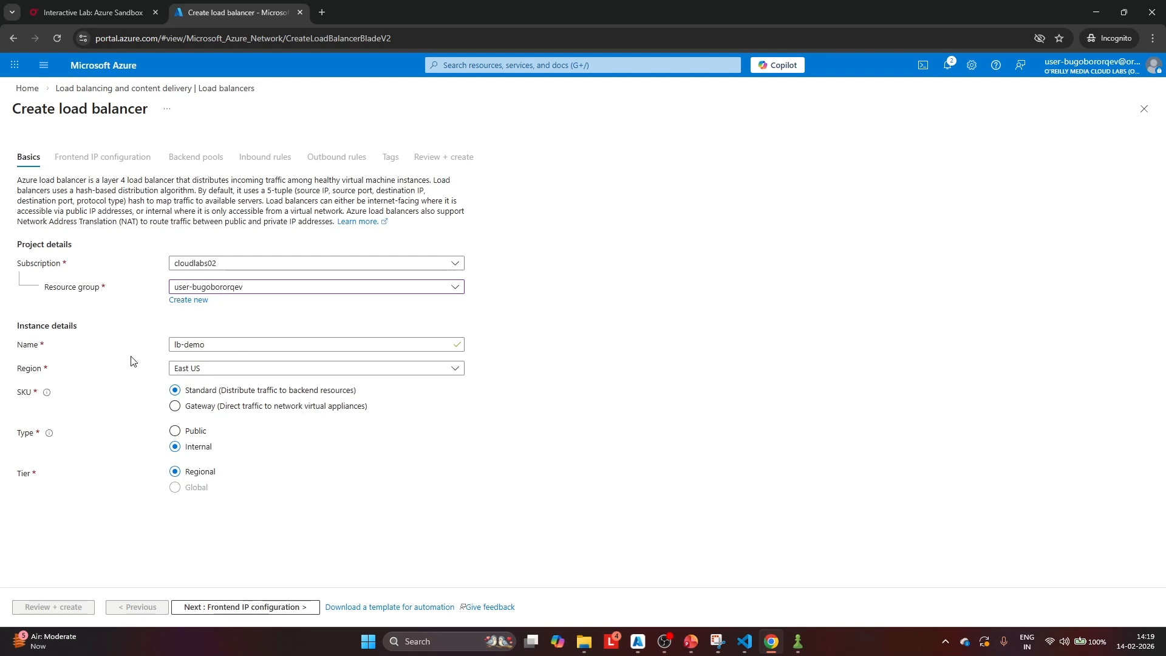
Add a frontend IP configuration named ipFrontendLB that uses the backend_subnet subnet
click(233, 609)
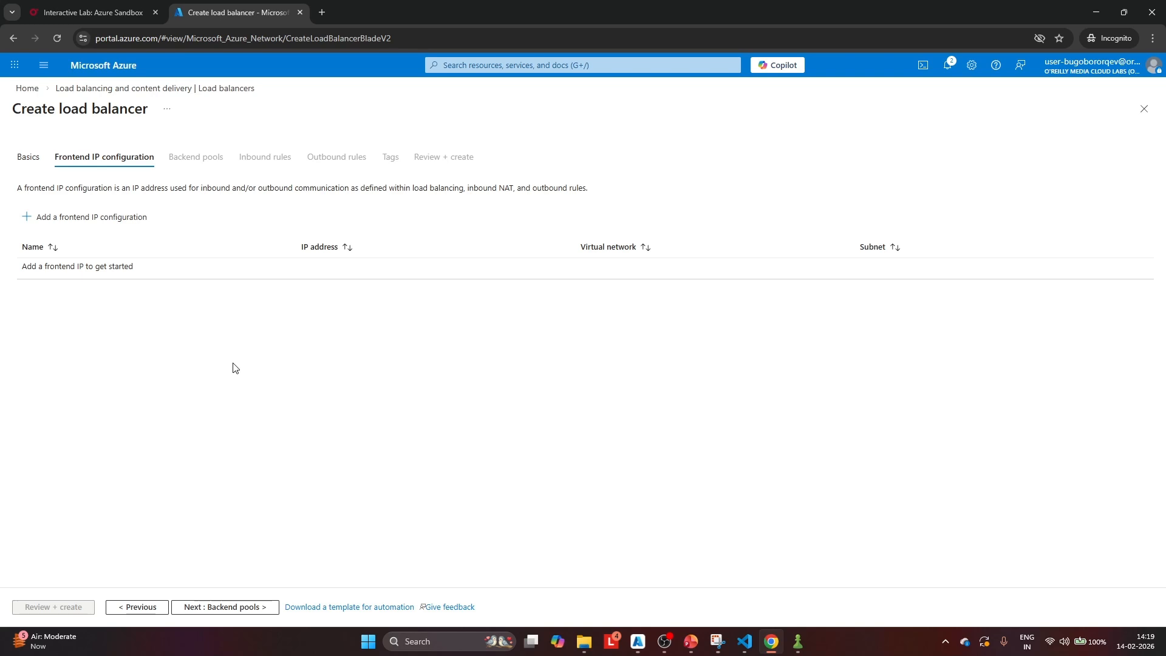
click(86, 220)
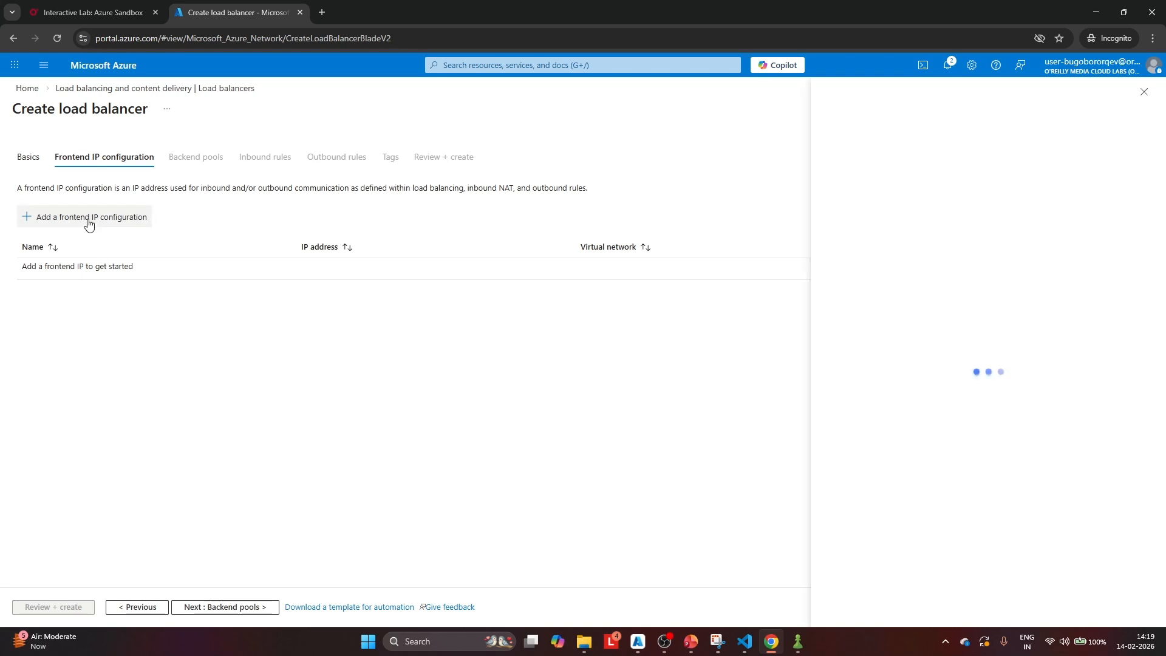
click(1000, 127)
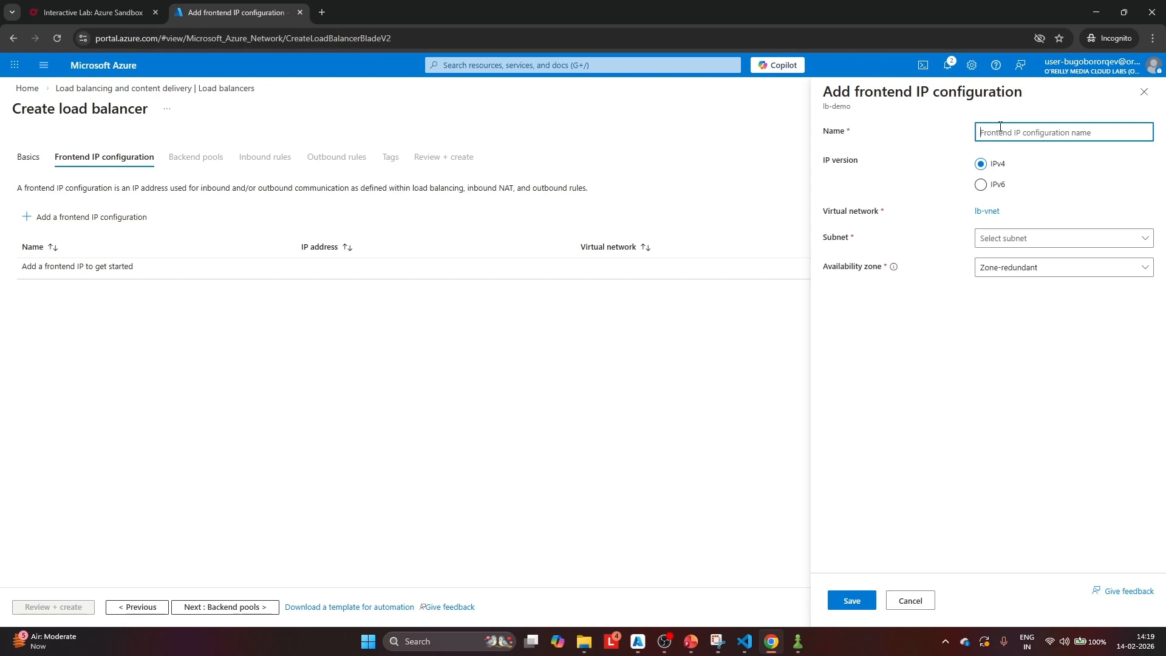
text(ipFrontendLB)
click(1025, 240)
click(1016, 260)
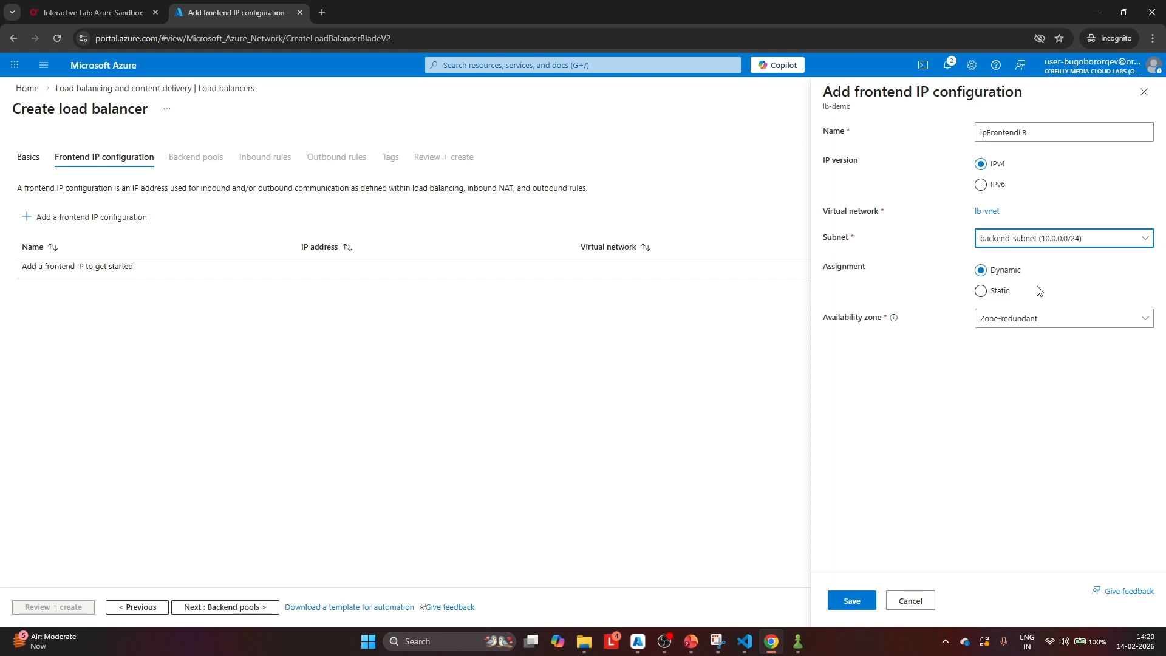
click(852, 601)
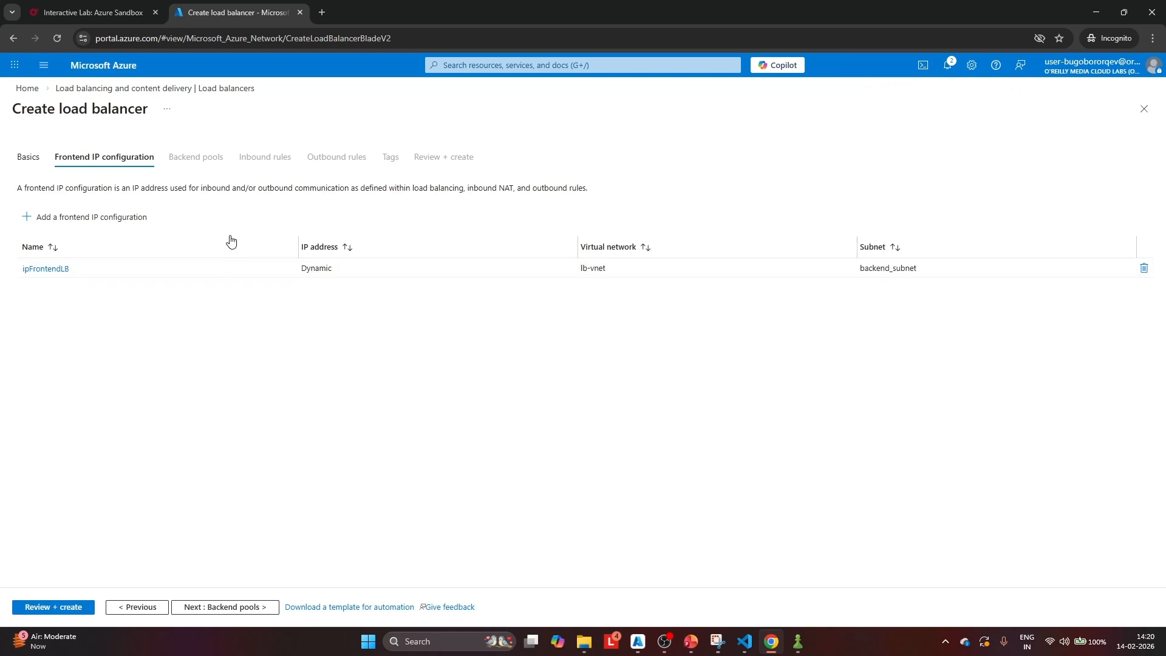
Add a backend pool named lb-backend to the load balancer, configured by IP address
click(226, 608)
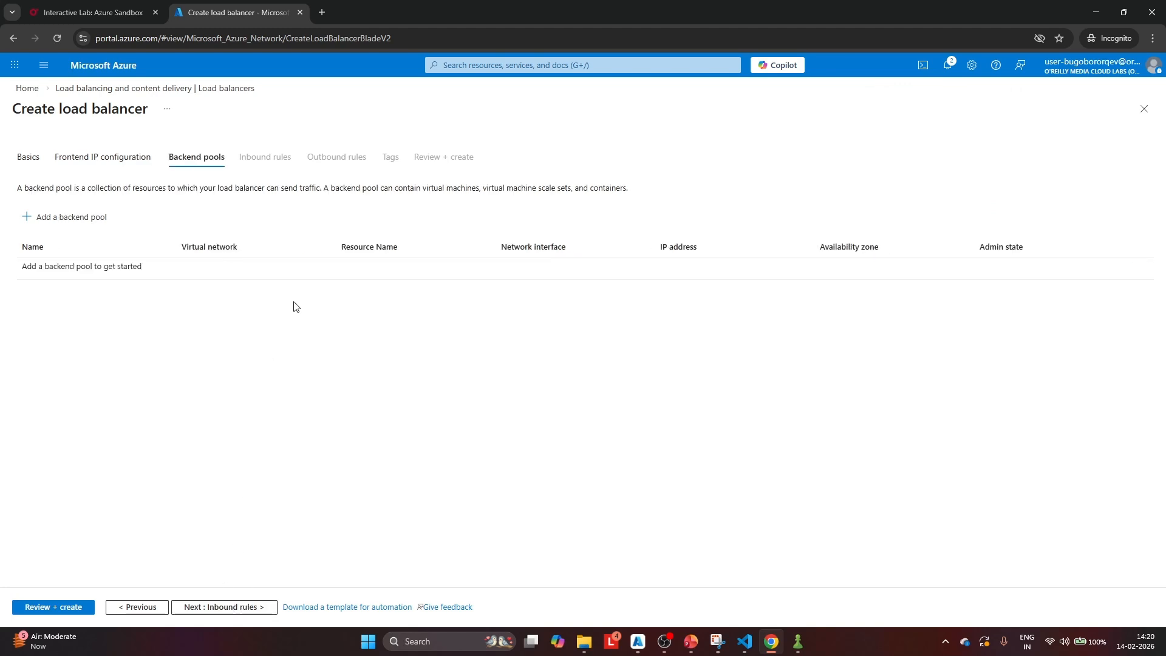
click(67, 220)
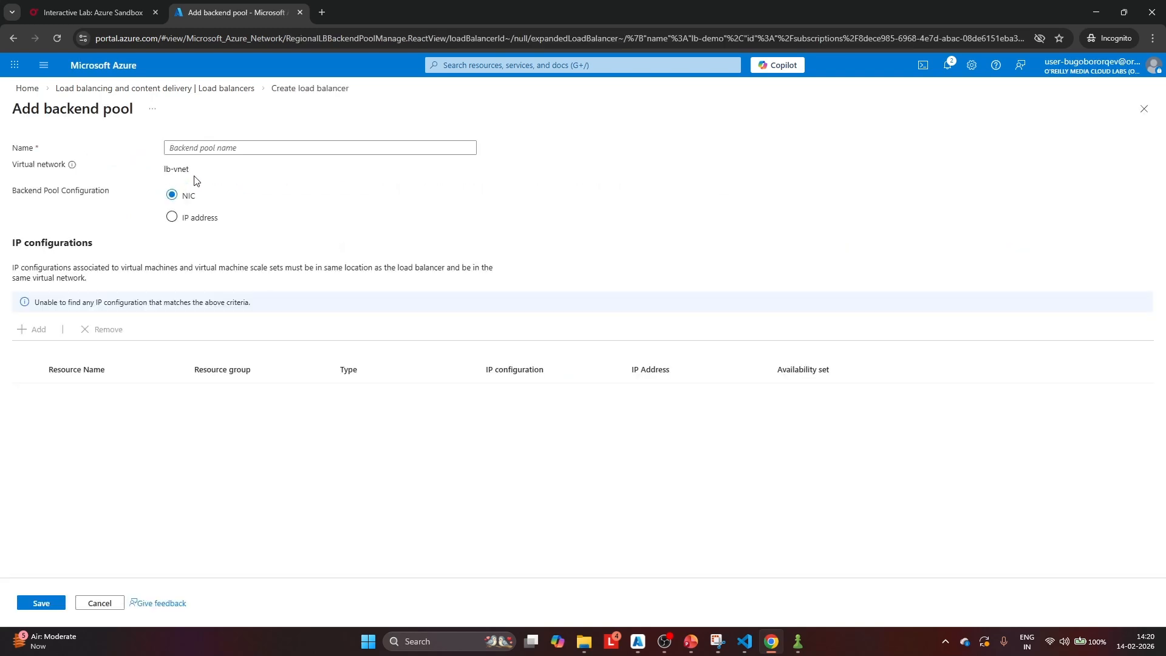
click(203, 148)
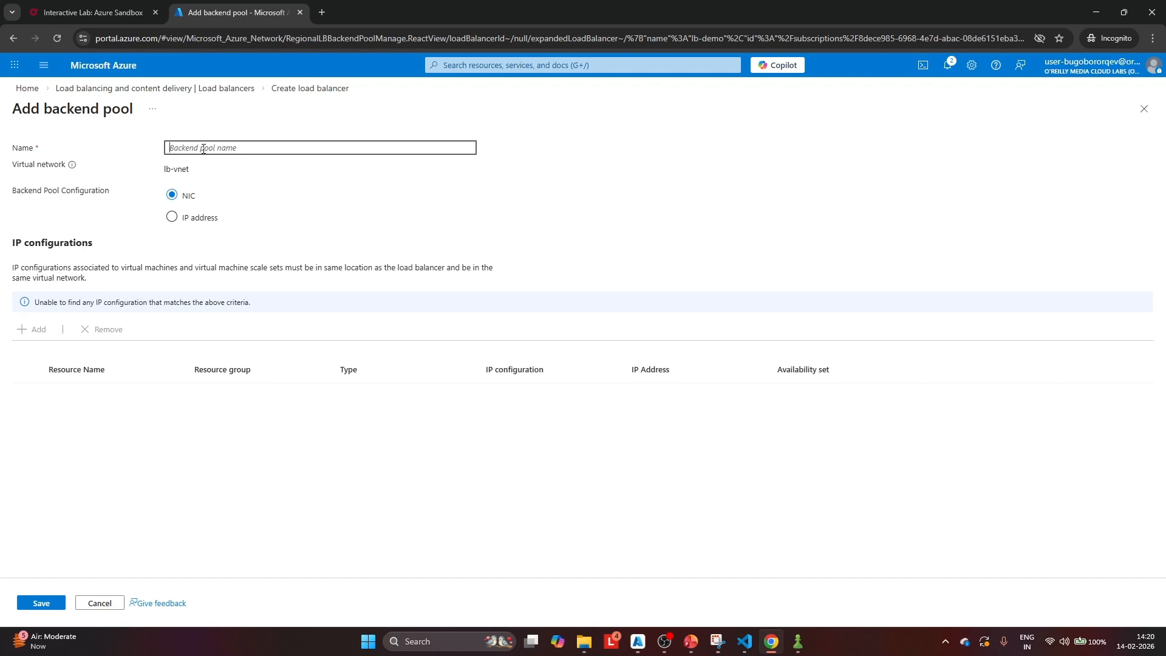
text(lb=-)
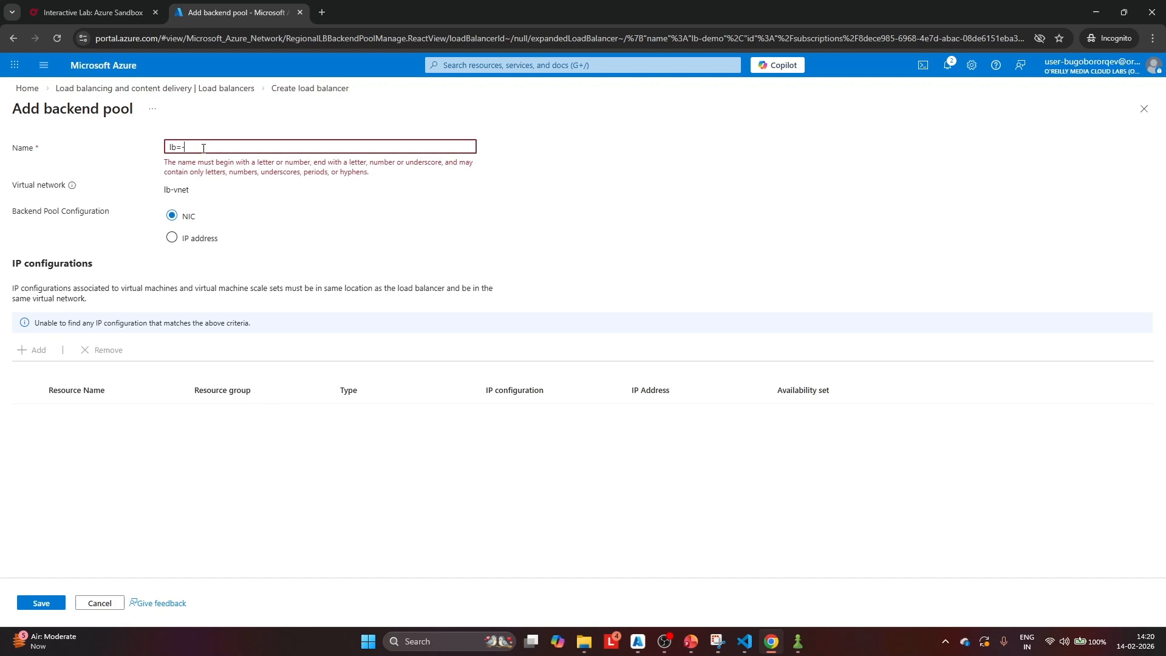
key(BackSpace)
key(BackSpace)
text(-backend)
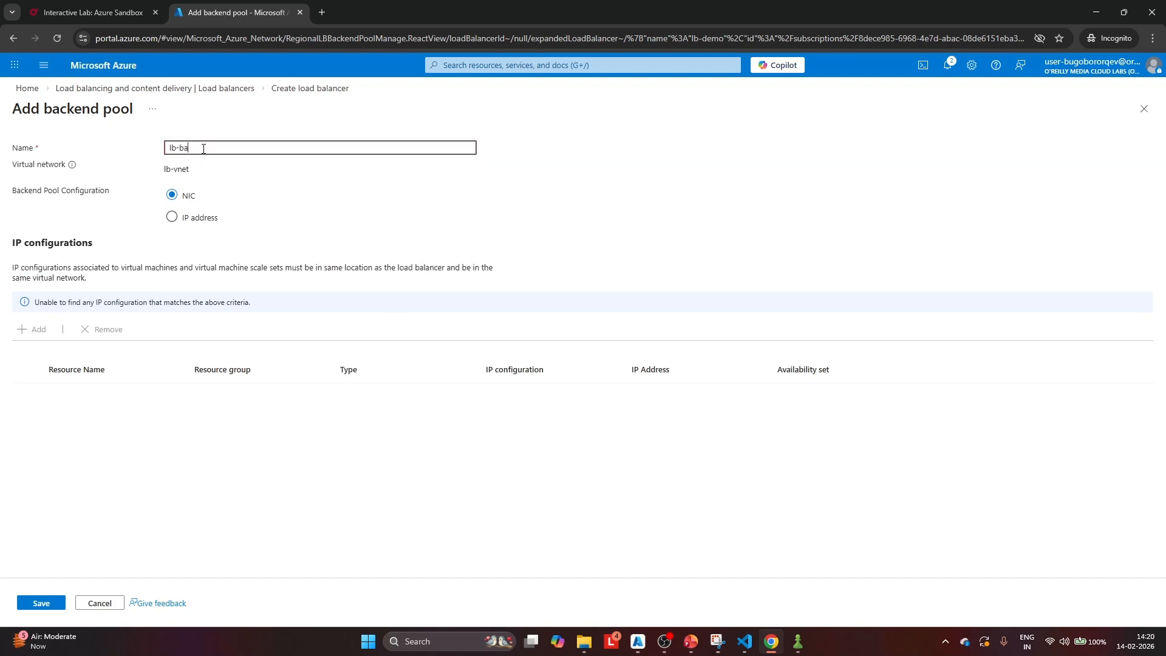
click(238, 197)
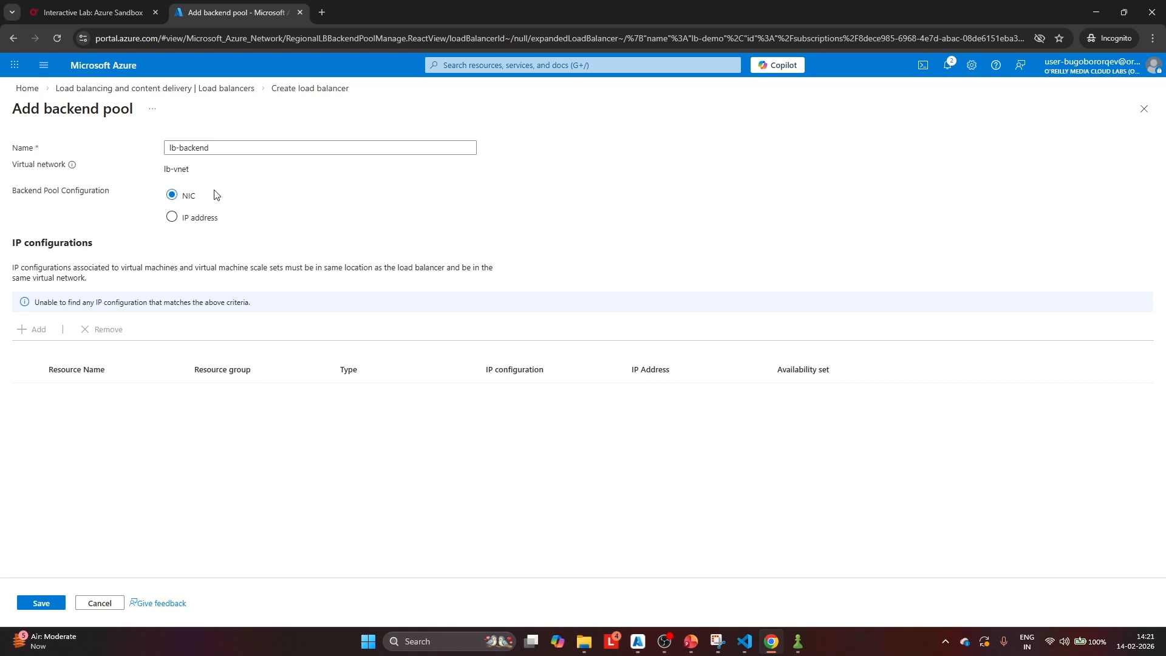
click(174, 218)
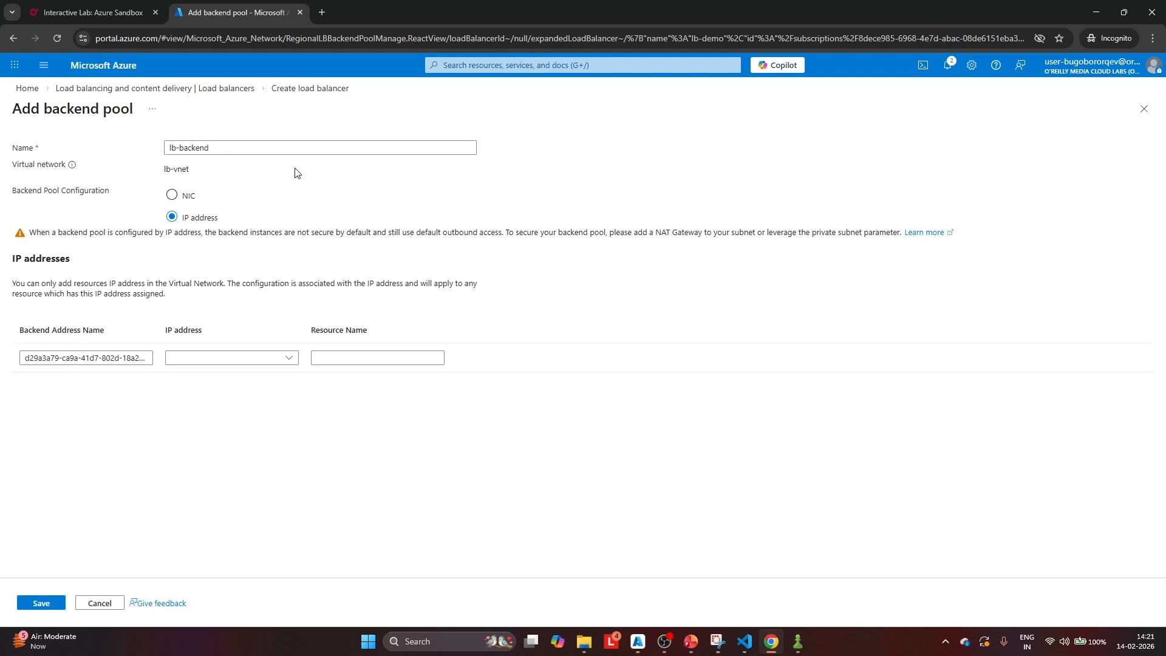
click(52, 603)
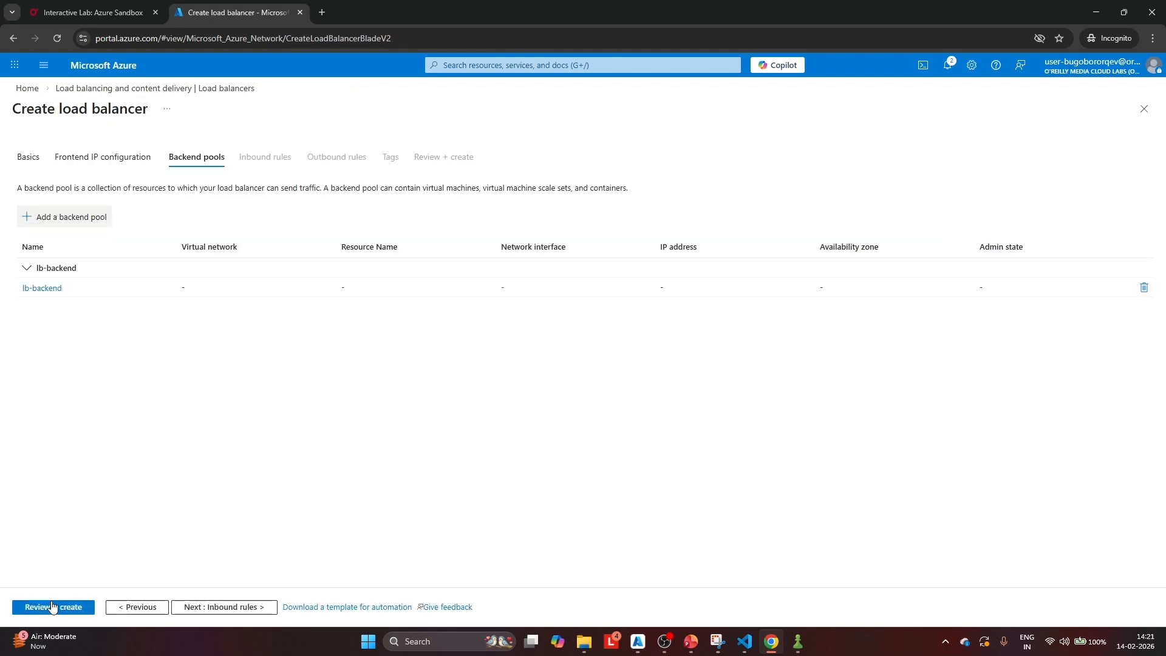
Start adding a load balancing rule in the inbound rules and name it lbHTTPRule
click(245, 604)
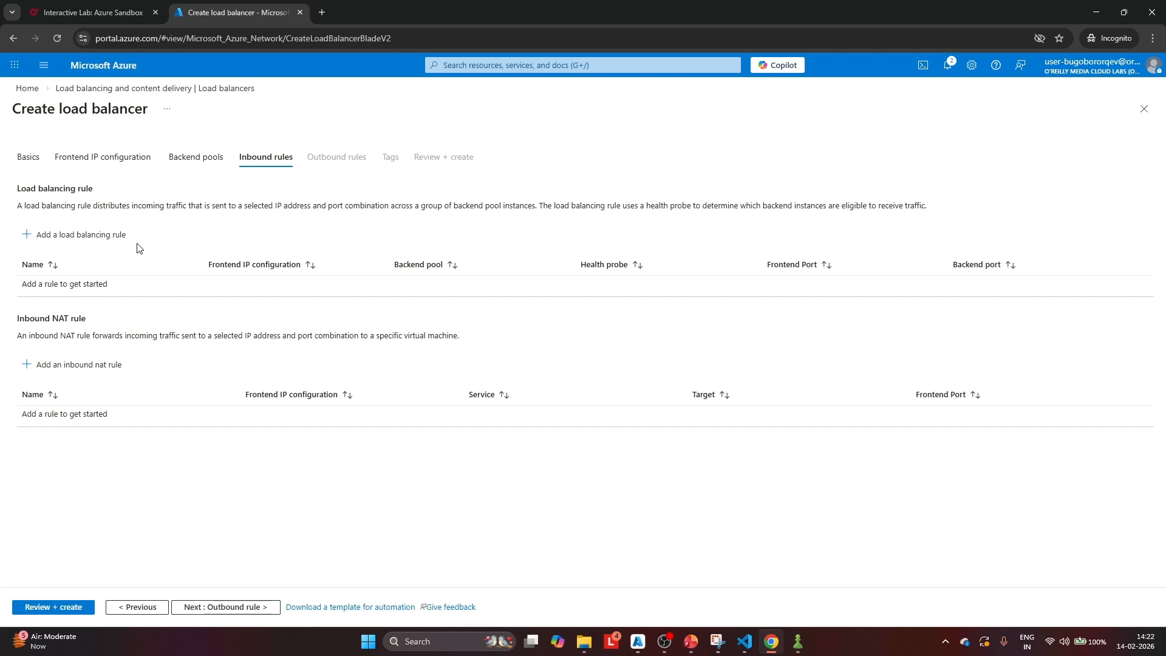
click(86, 237)
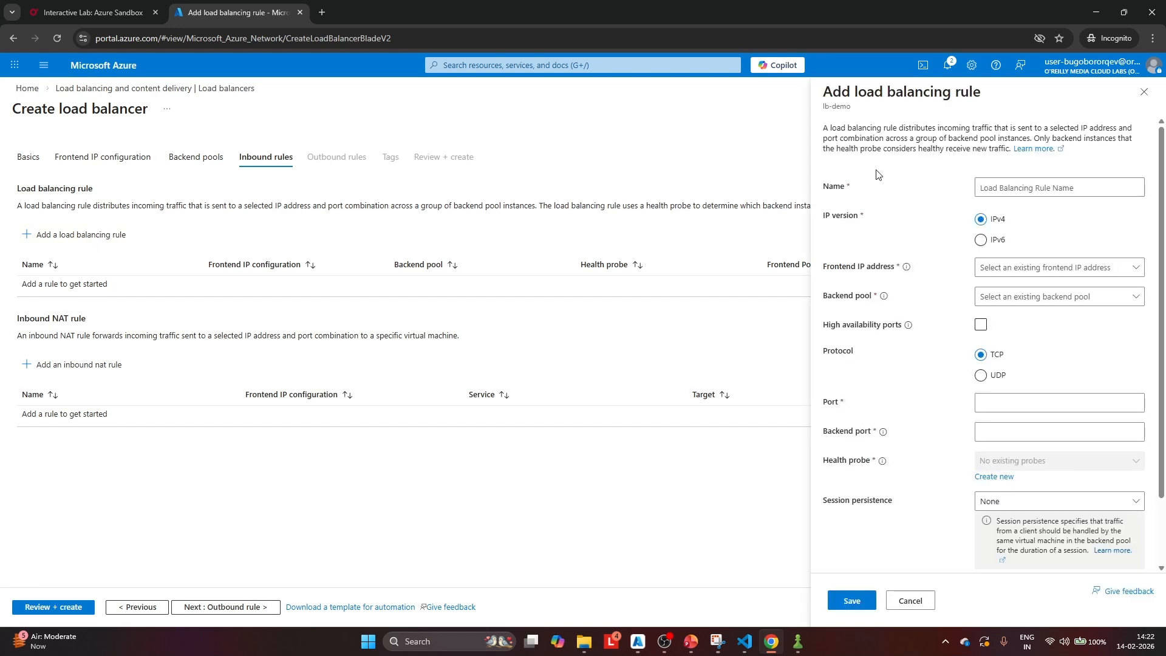
click(985, 187)
text(L)
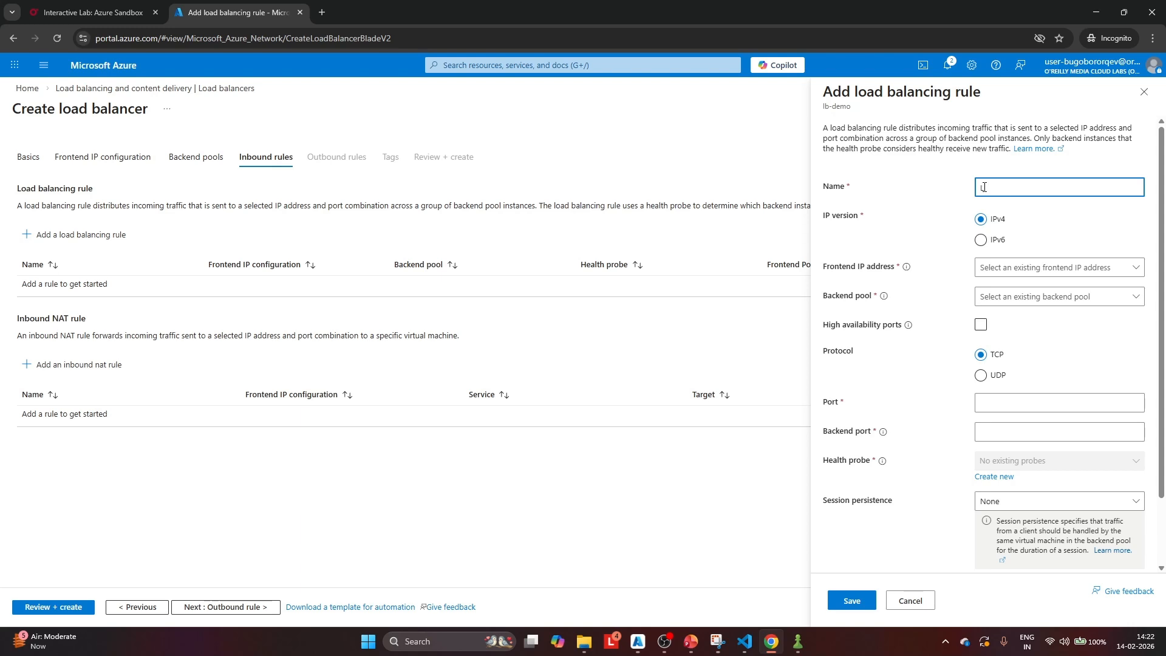
key(BackSpace)
text(lbHTTPRule)
Assign the ipFrontendLB frontend IP address and the lb-backend pool to the load balancing rule
click(1032, 267)
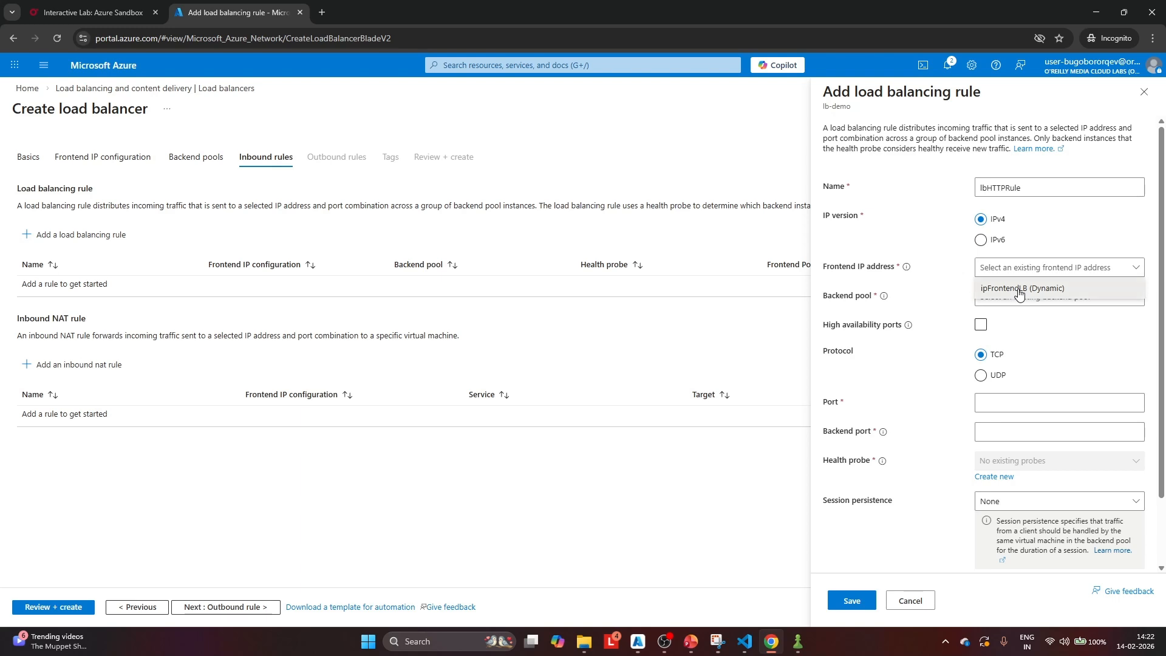
click(1020, 289)
click(1014, 297)
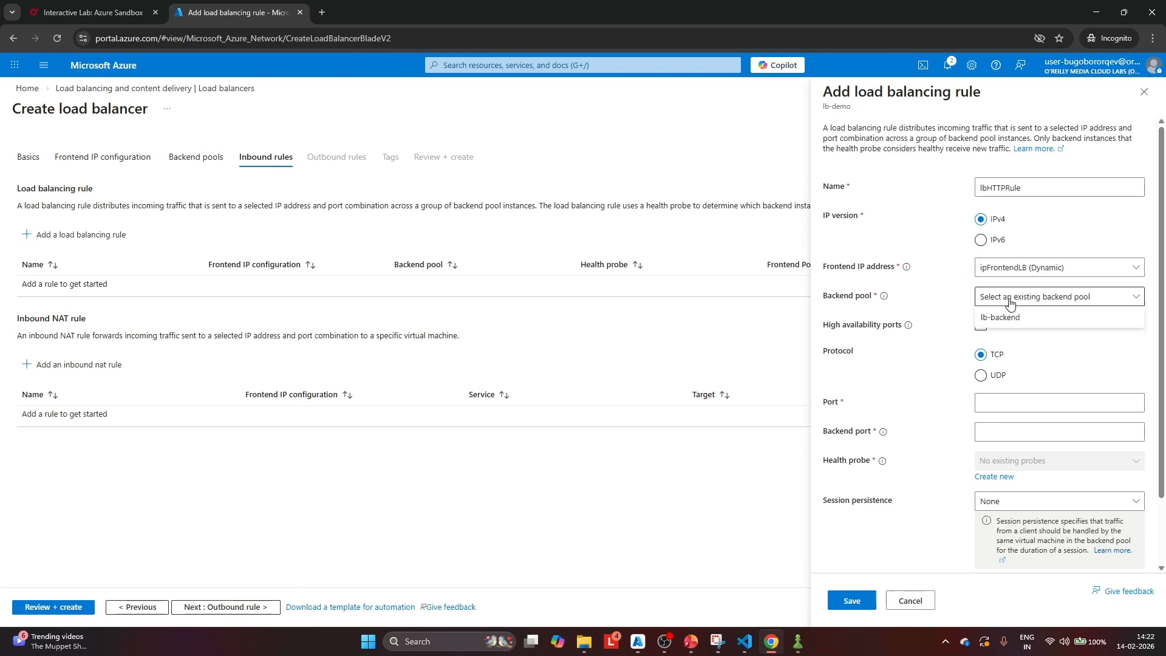
click(1004, 322)
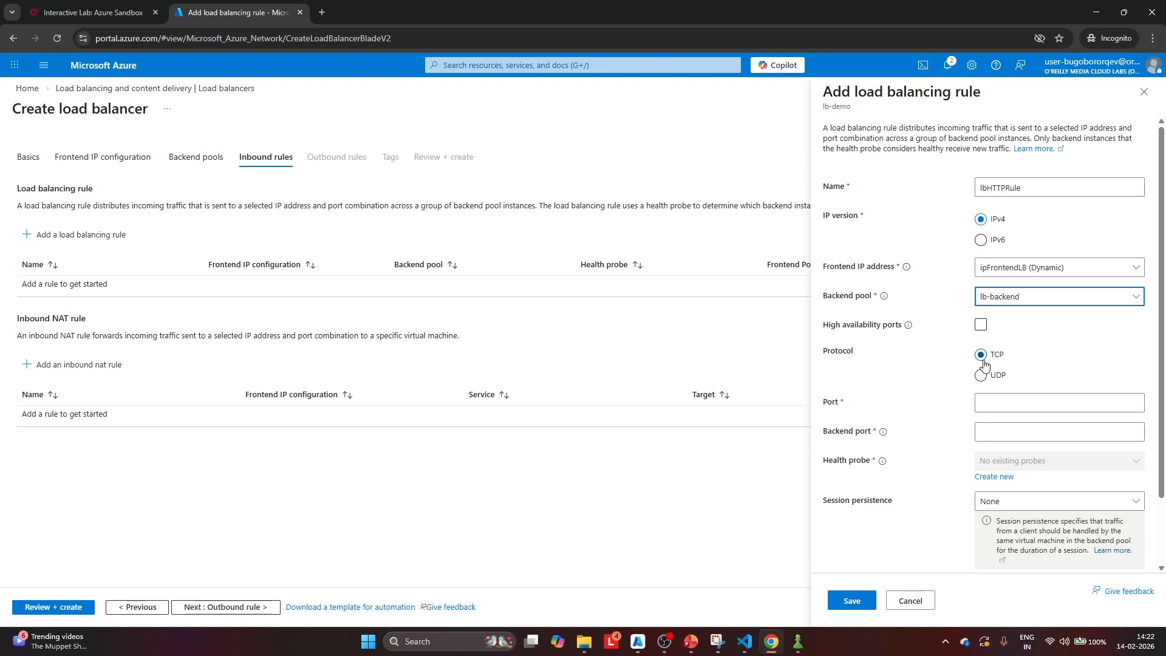
Set both the port and the backend port of the load balancing rule to 80
scroll(1044, 355, down, 1)
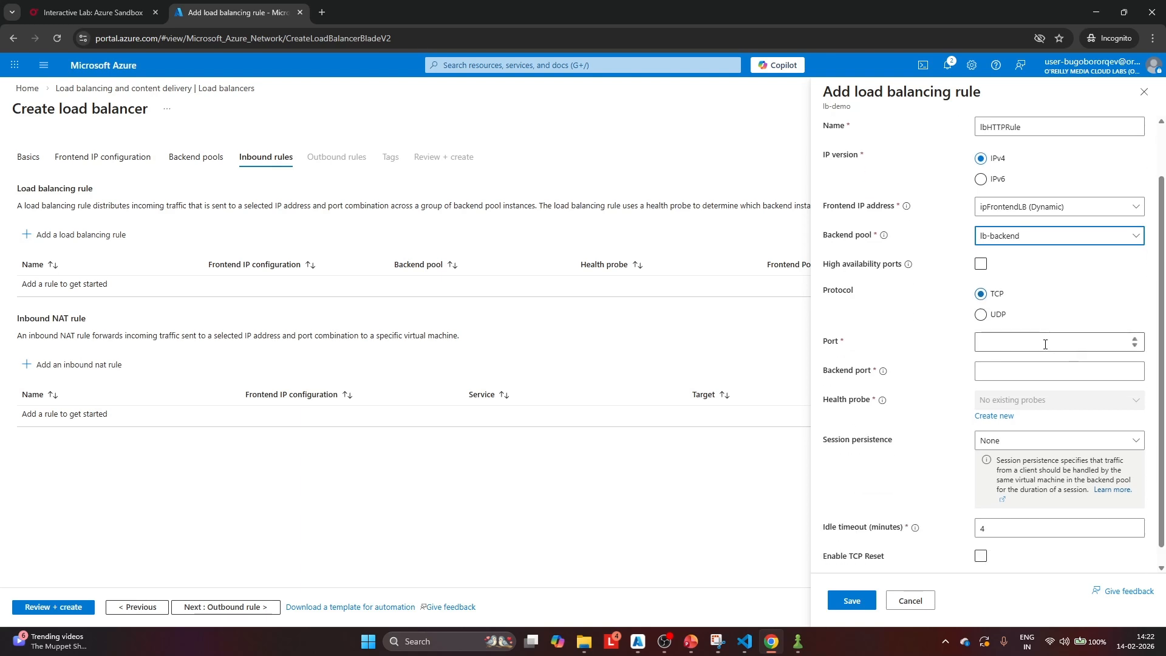
click(1006, 339)
text(80)
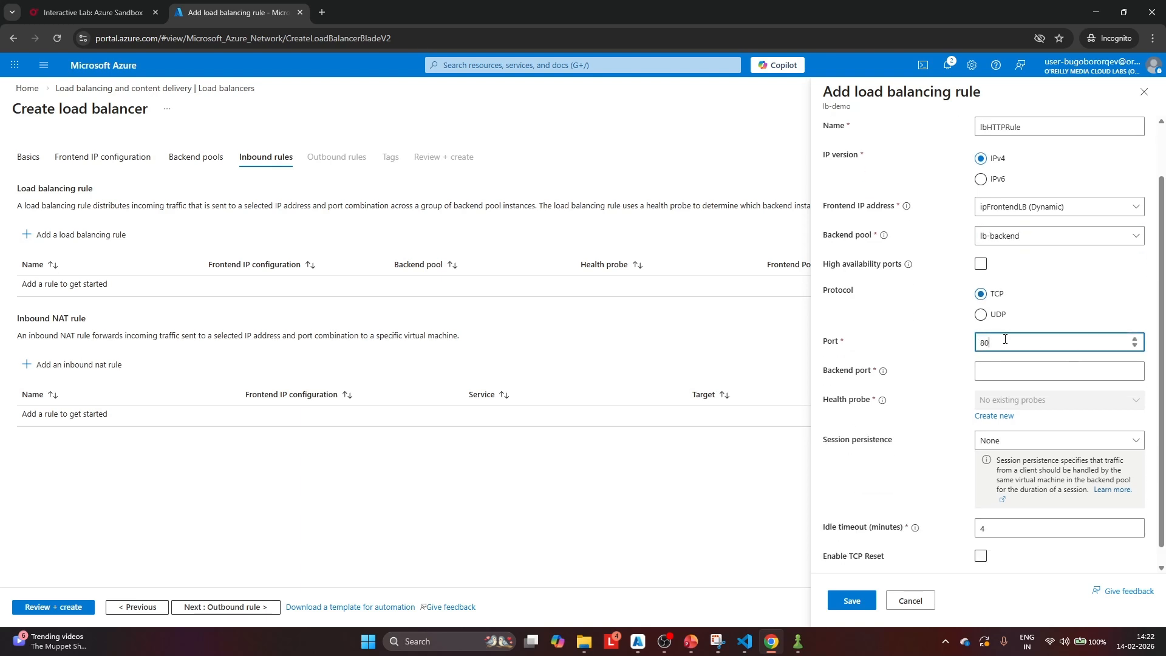
click(1005, 379)
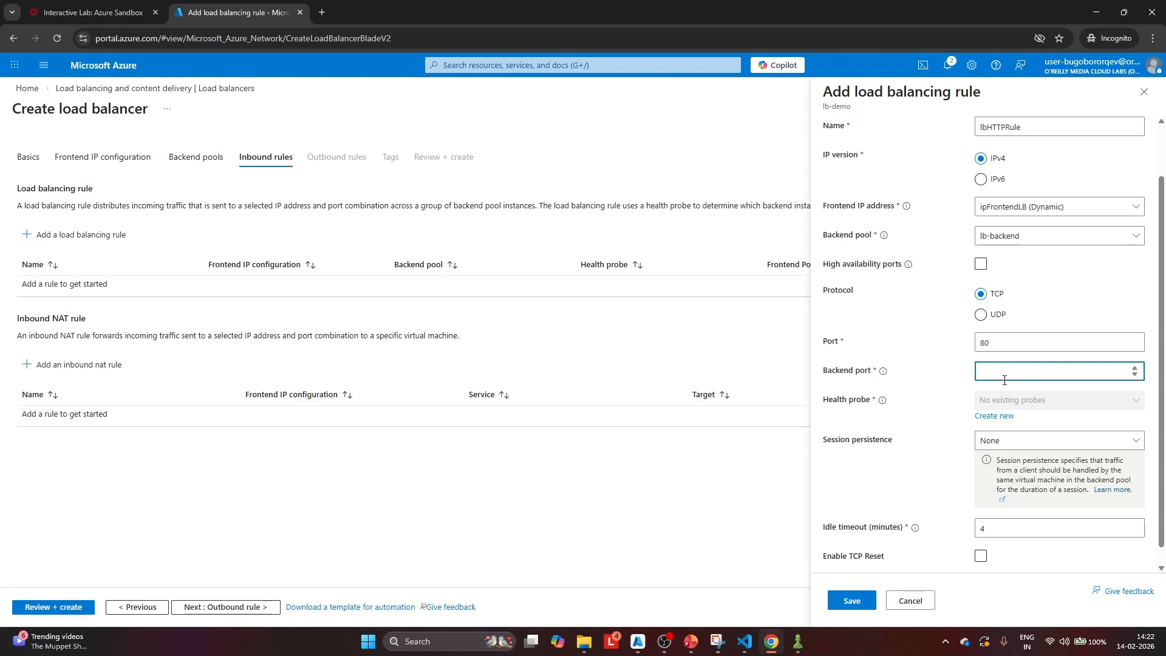
text(80)
Create a health probe named lbHealthProbe for the load balancing rule, keeping the default TCP settings
click(1005, 418)
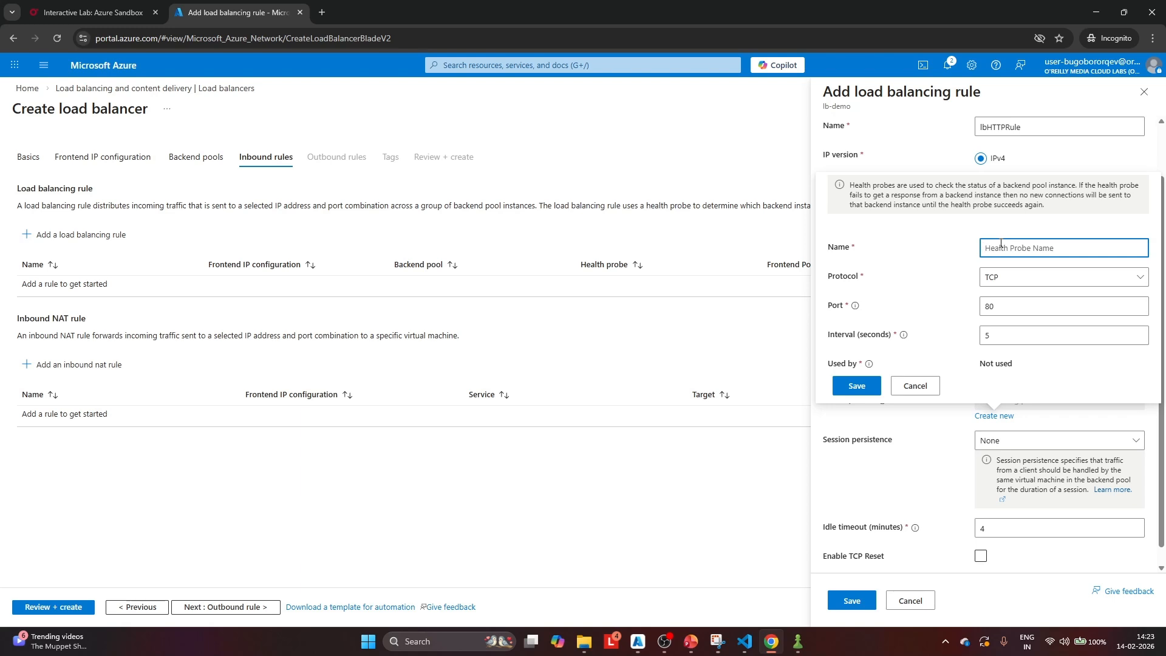
text(lbHealthProbe)
click(856, 386)
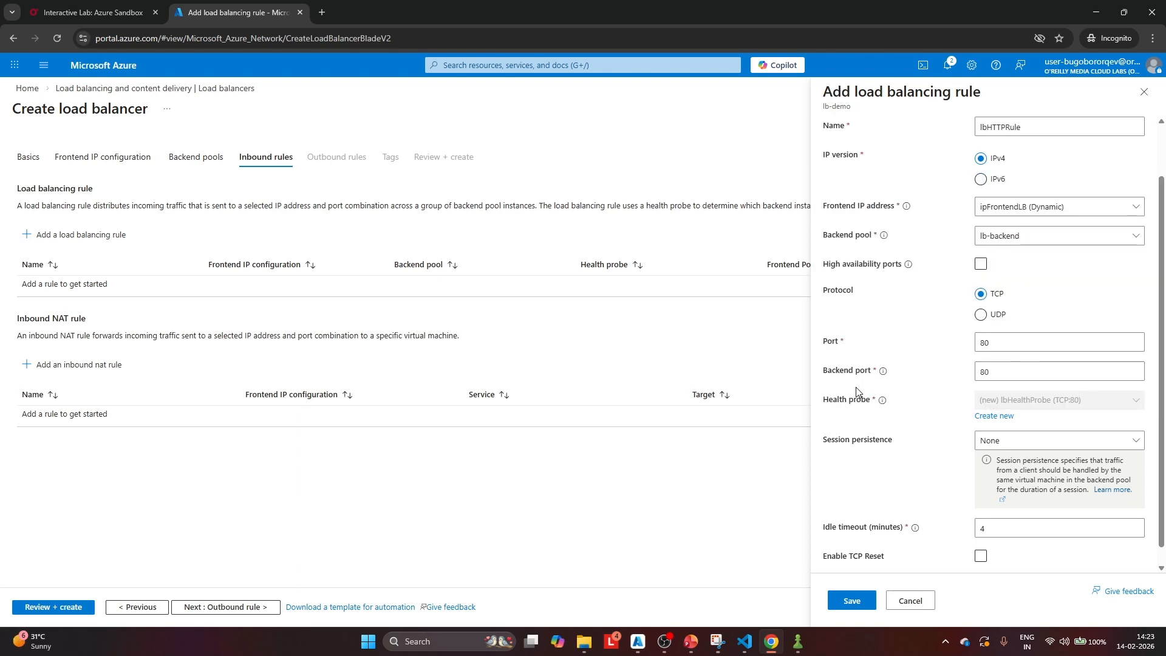
Examine the available session persistence options of the load balancing rule without changing the selection
scroll(856, 392, down, 1)
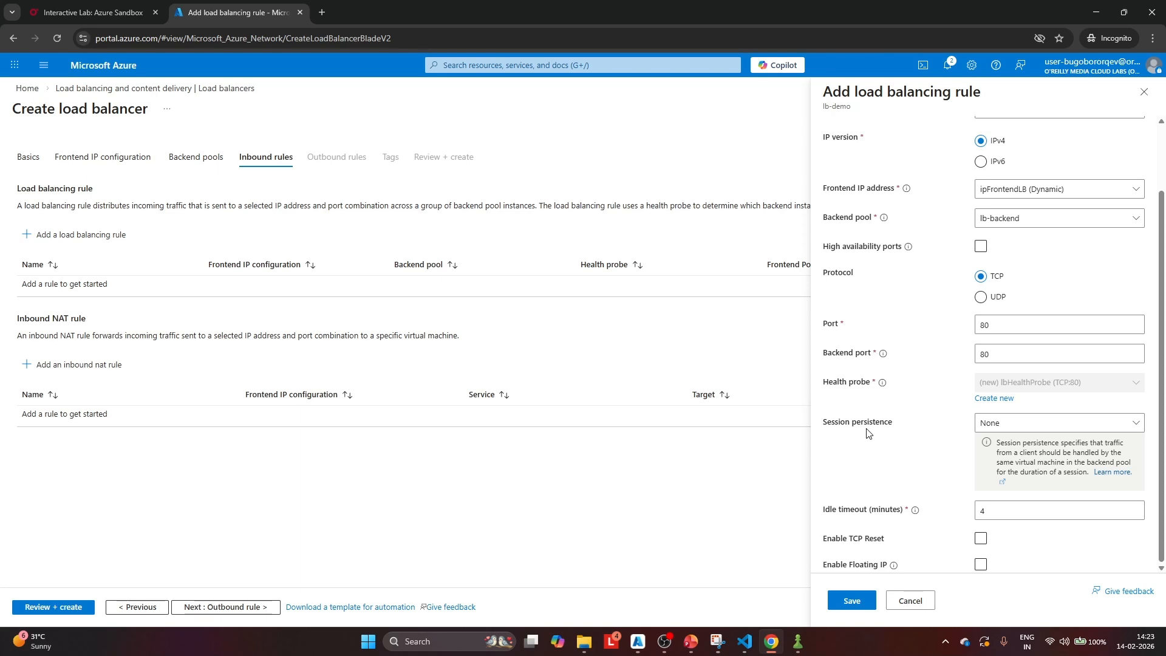
click(1012, 430)
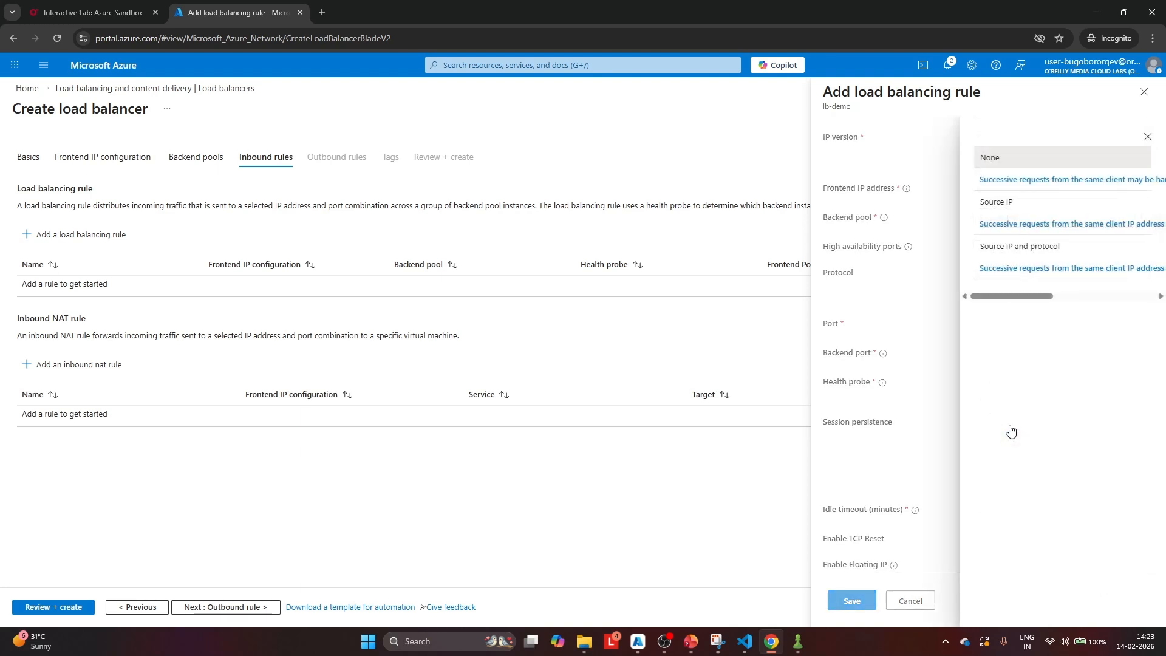
click(940, 393)
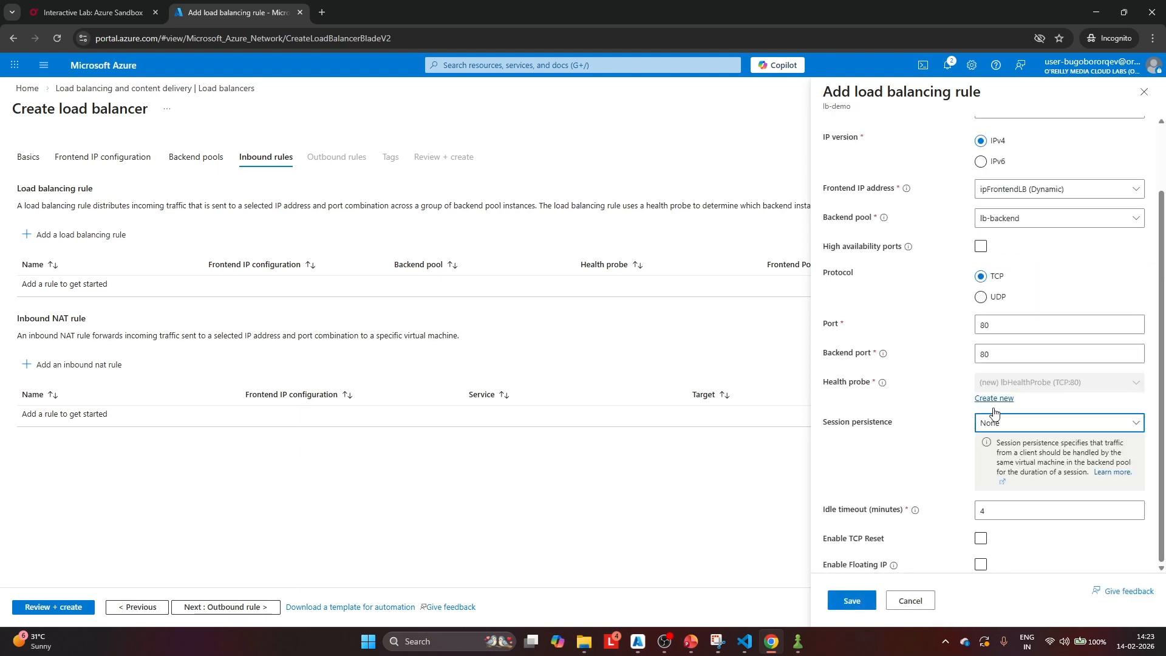
Enable TCP reset on the load balancing rule, keeping session persistence set to None
click(1141, 425)
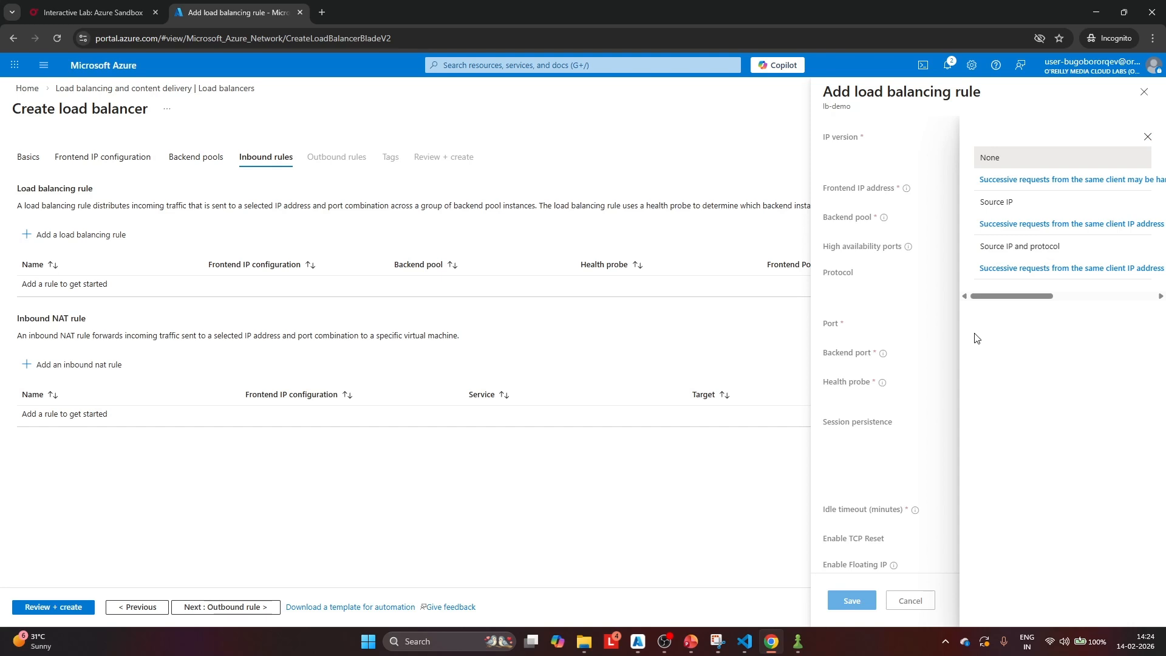
click(885, 471)
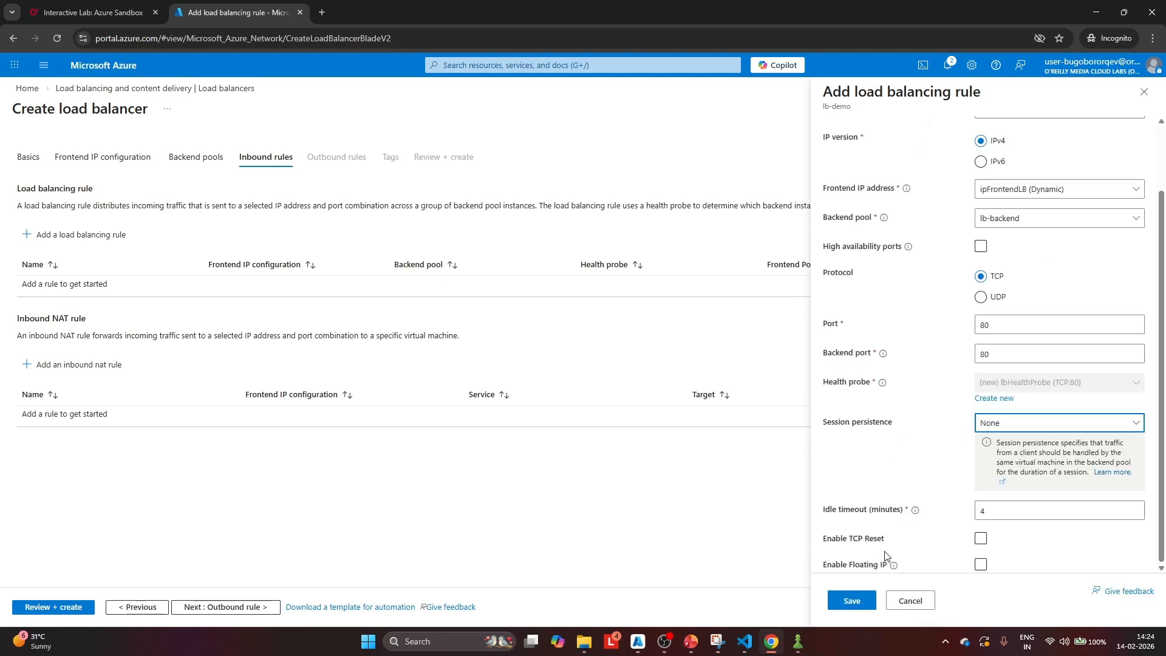
click(979, 538)
click(978, 539)
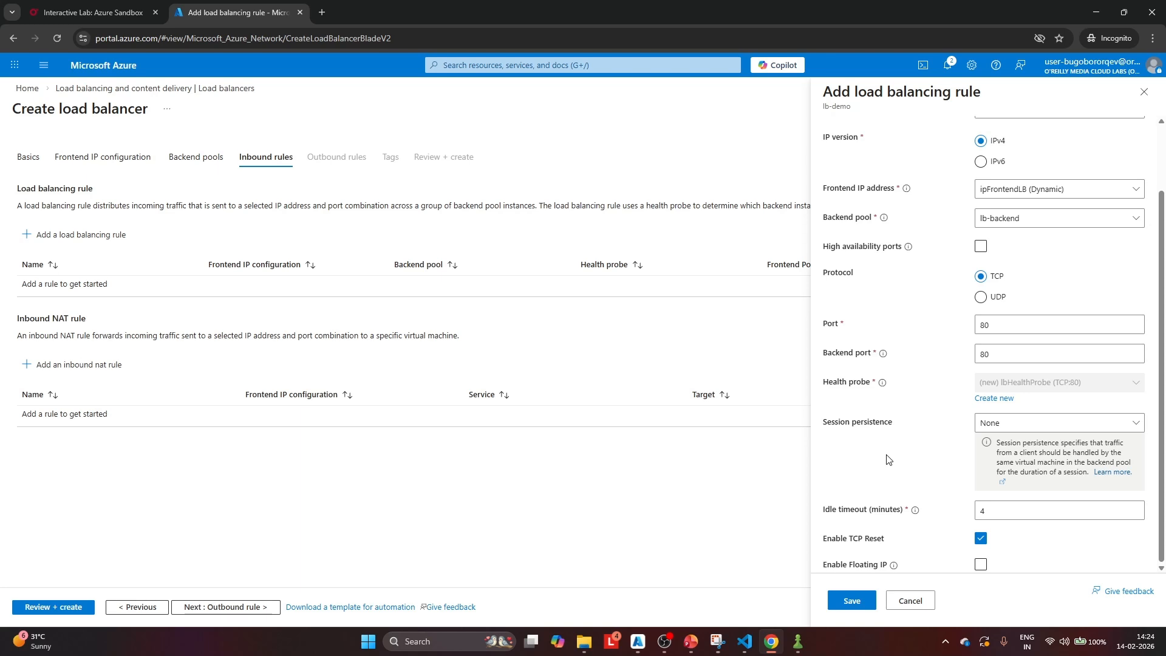
scroll(991, 340, up, 2)
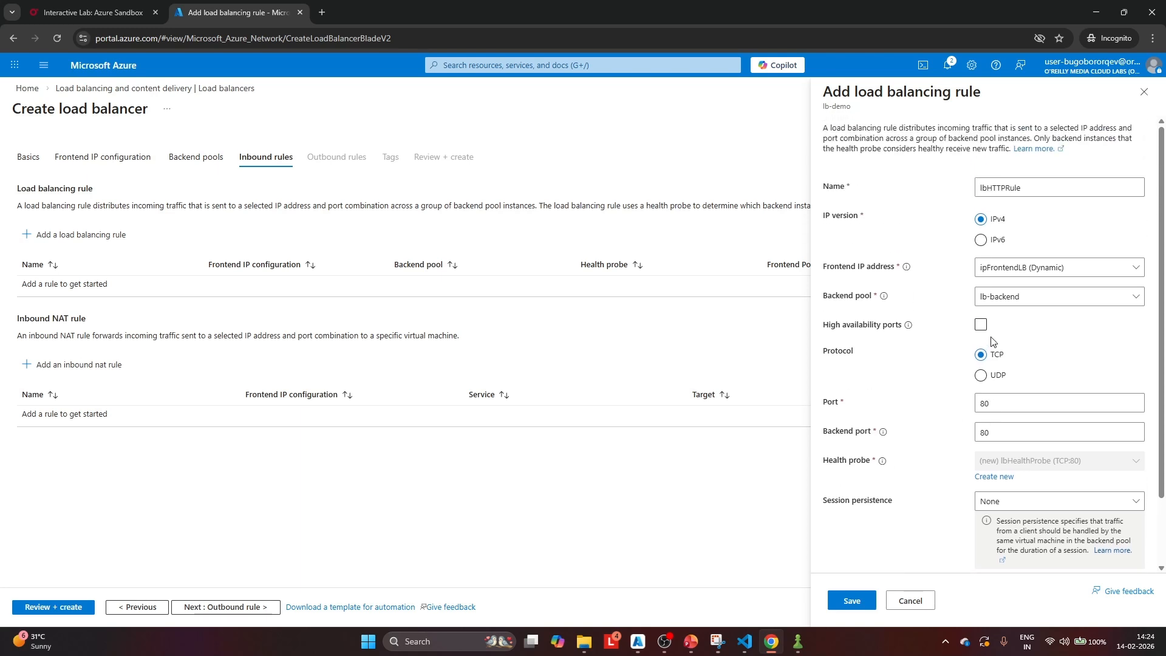
Save the load balancing rule, then validate and deploy the lb-demo load balancer
click(865, 604)
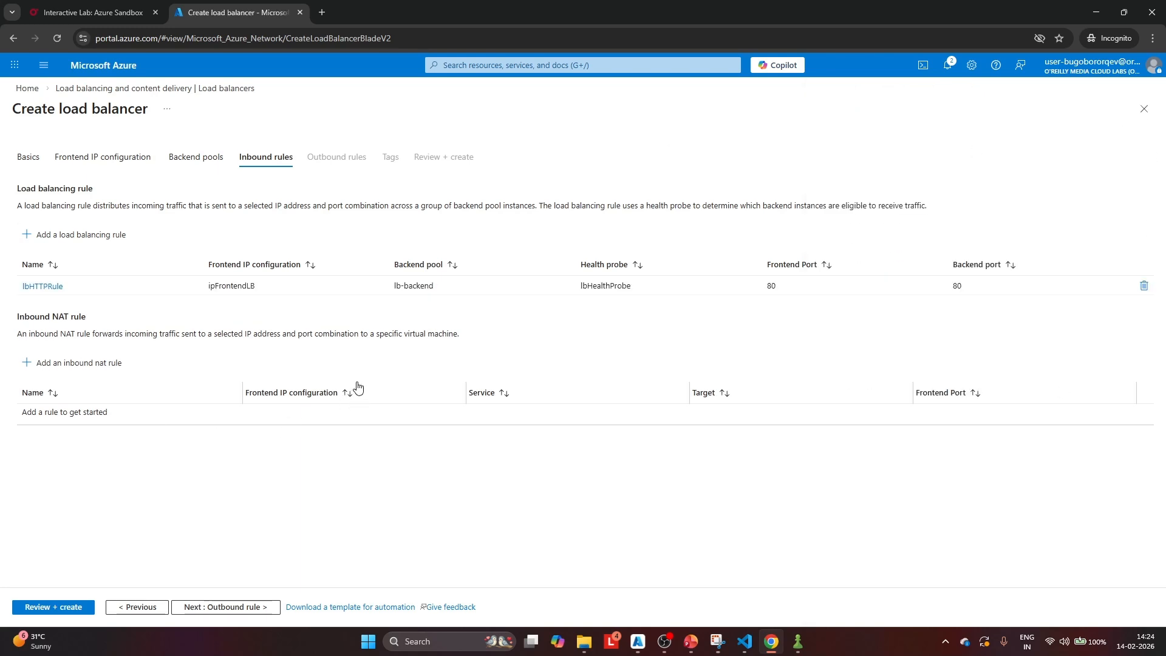
click(63, 610)
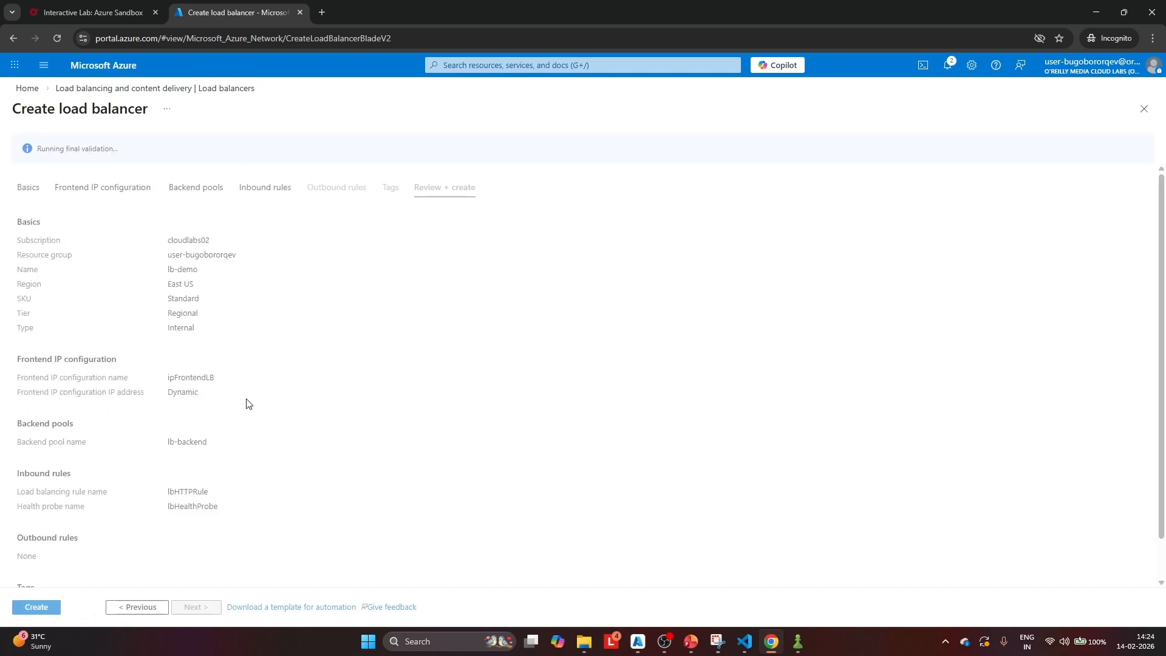
click(41, 606)
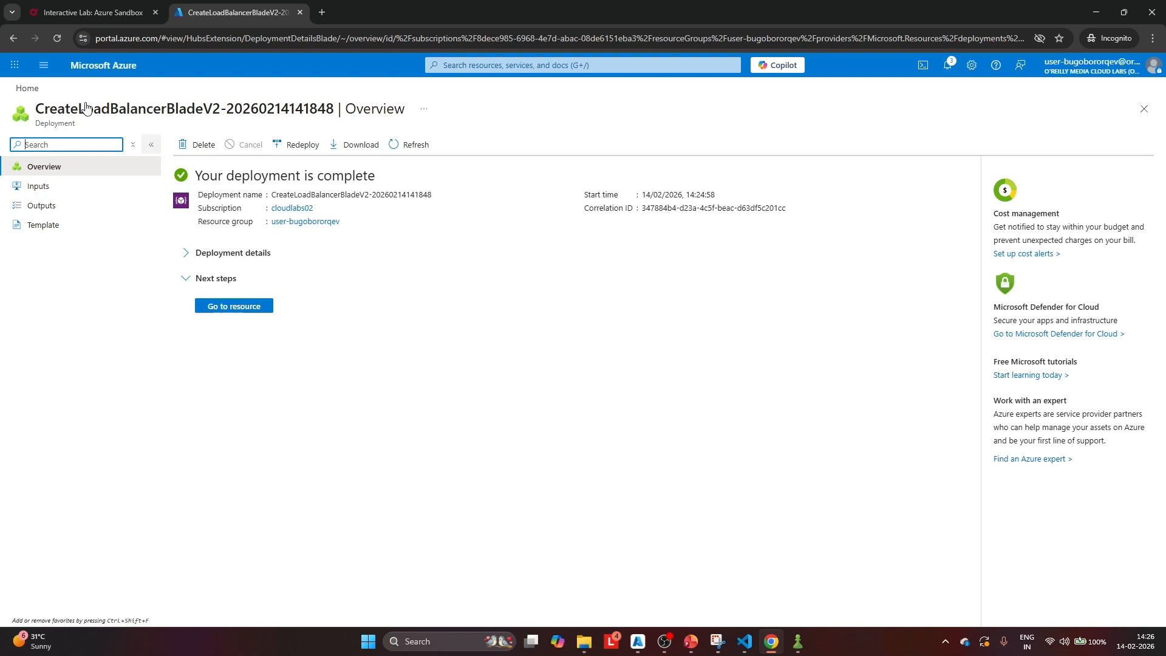
Start creating a single virtual machine in the existing resource group
click(24, 89)
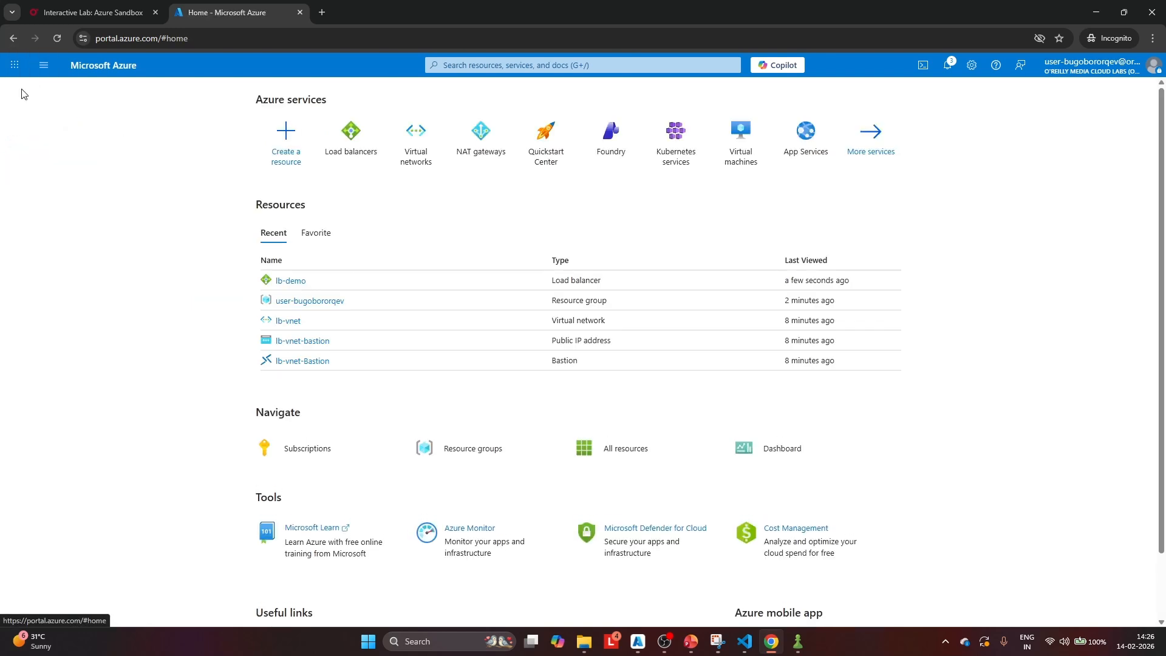
click(734, 146)
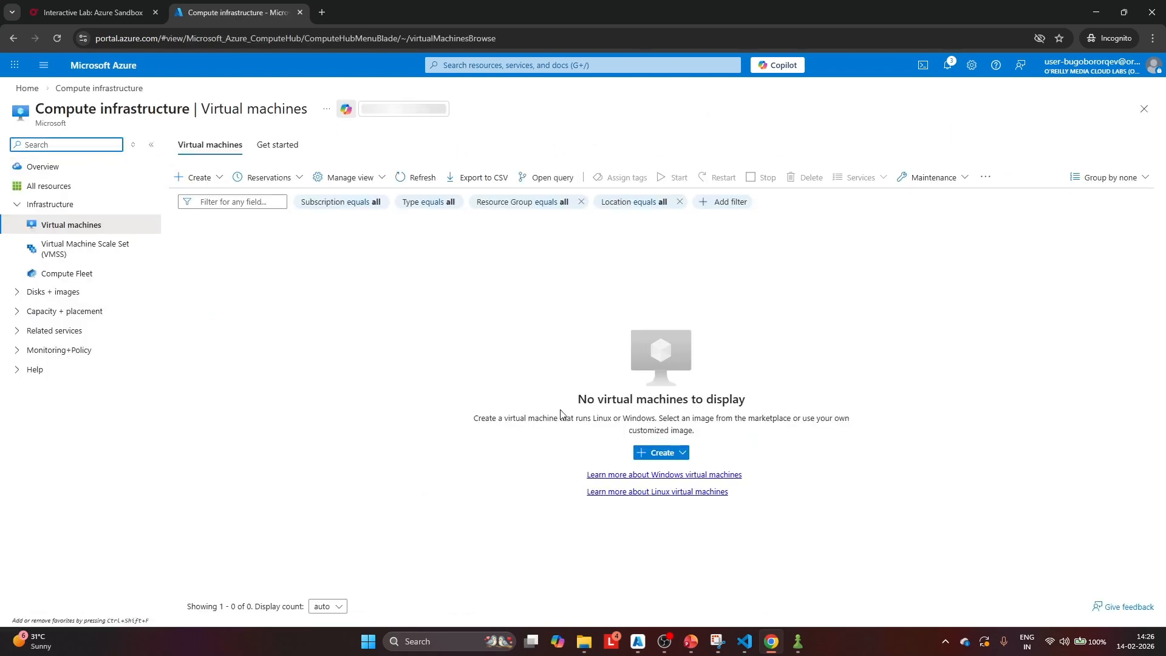
click(655, 453)
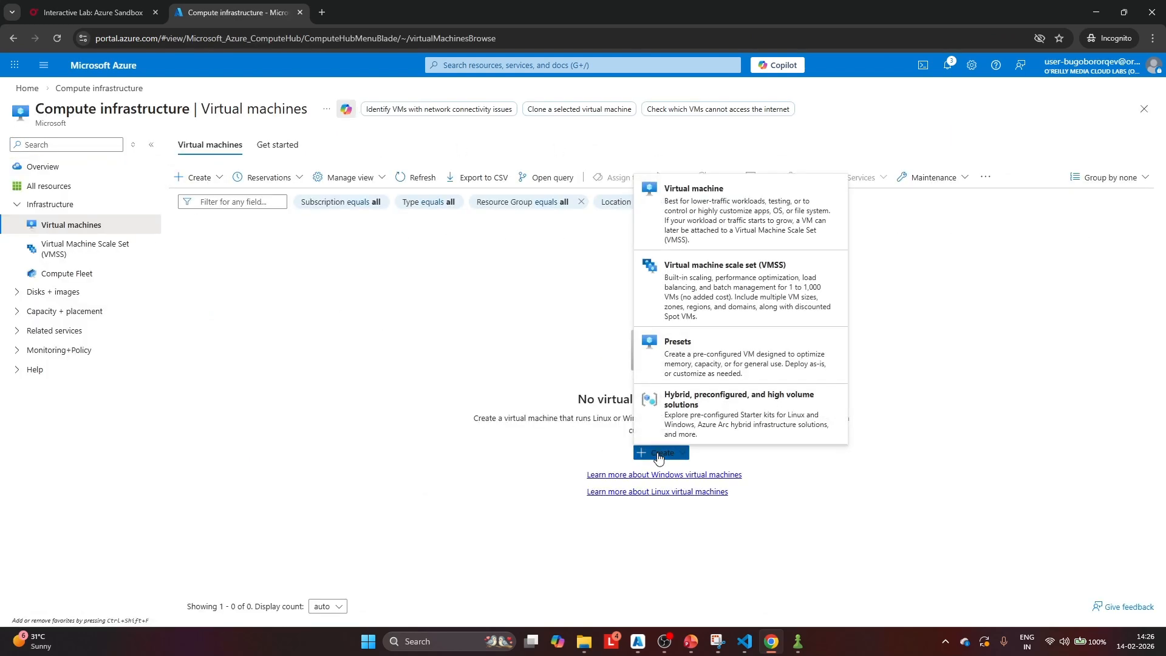
click(687, 235)
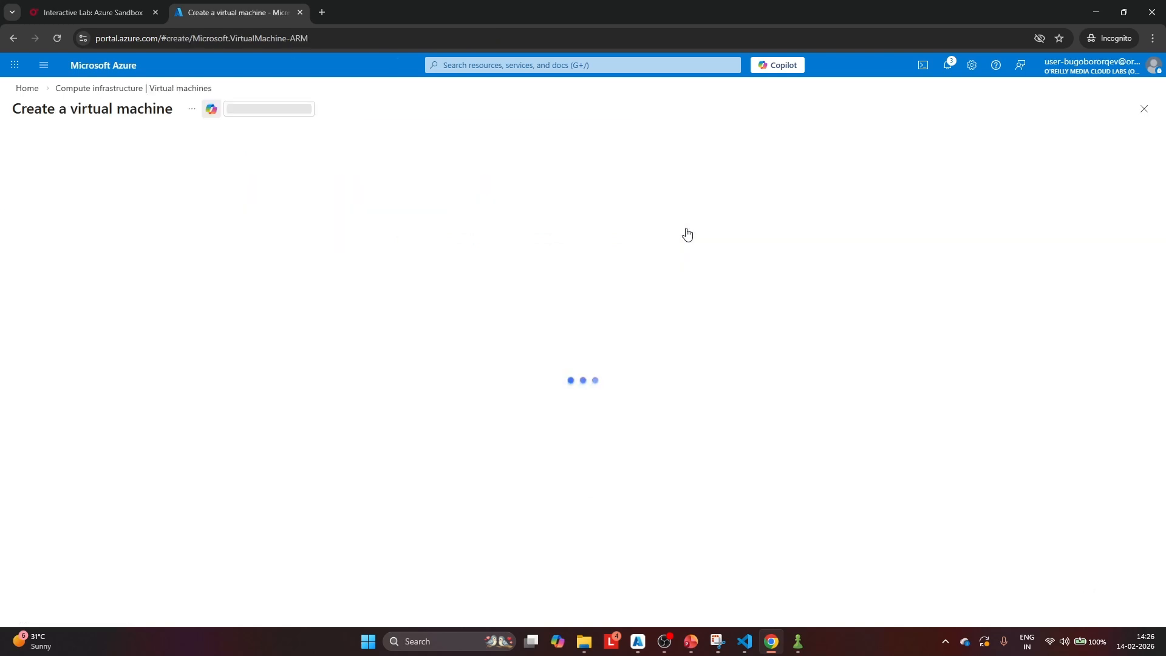
click(253, 317)
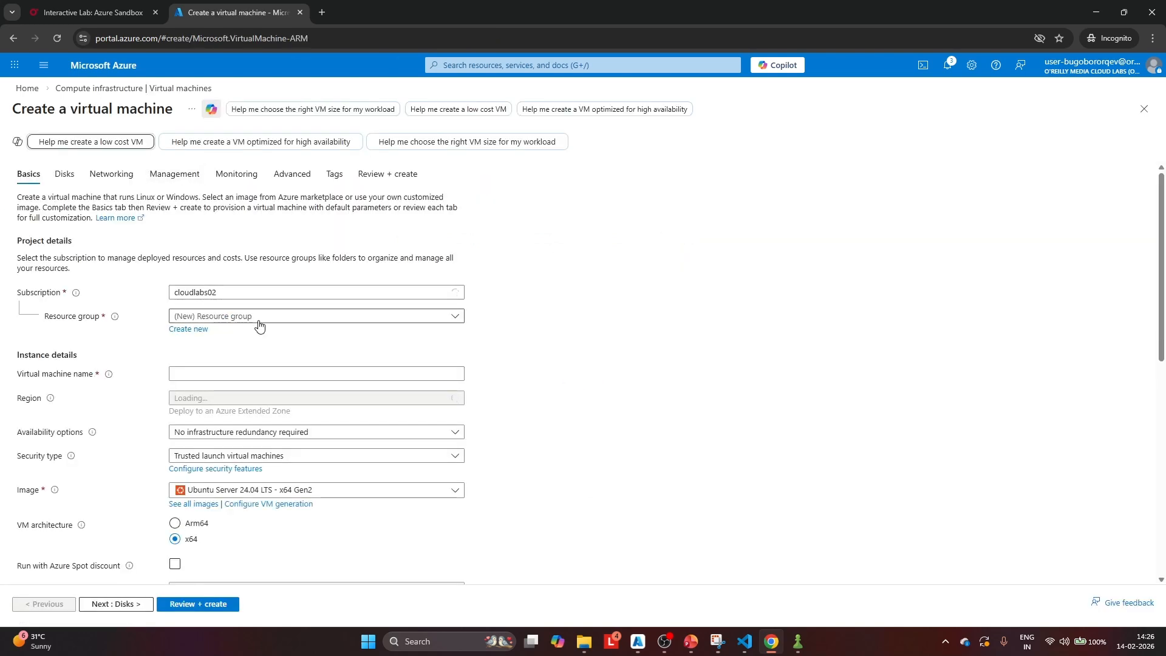
click(255, 356)
Name the virtual machine lb-VM1
click(212, 374)
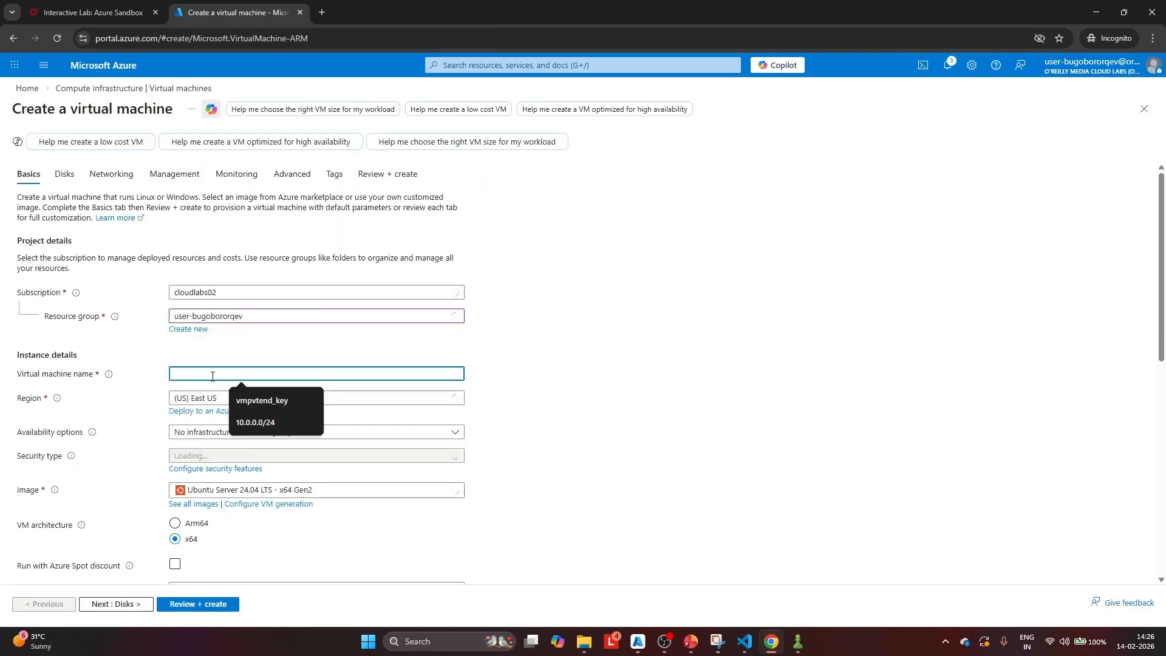
text(lb-DM1)
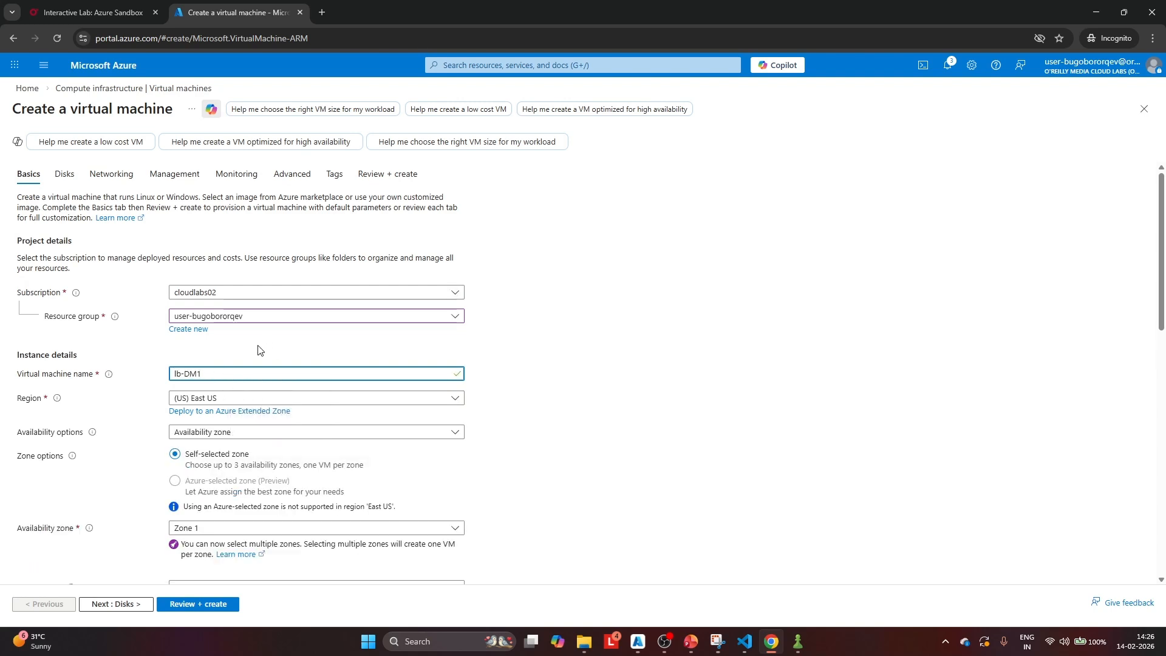
key(BackSpace)
key(BackSpace)
key(BackSpace)
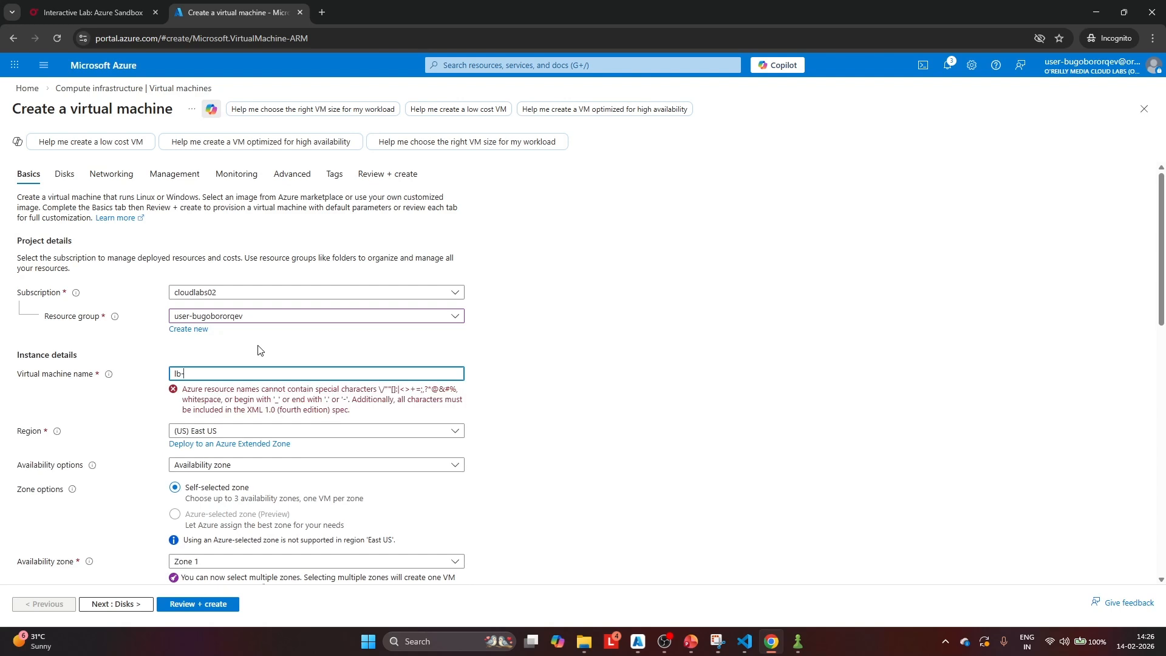
text(VM1)
Set the virtual machine's availability options to No infrastructure redundancy required and its security type to Standard
scroll(299, 338, down, 2)
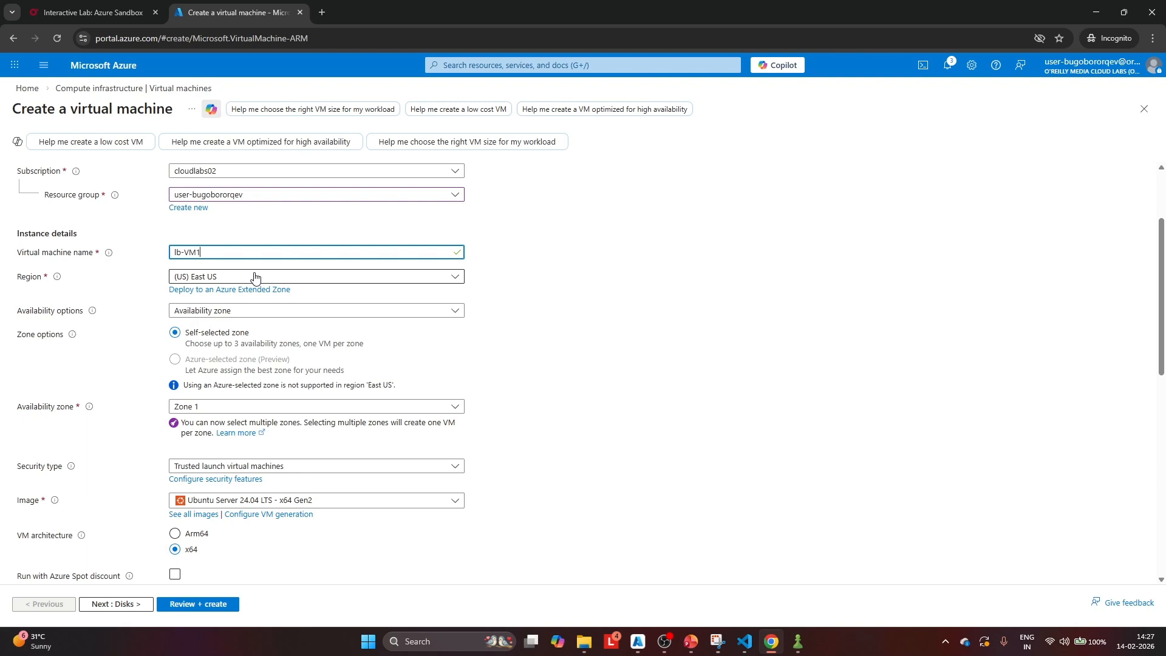
click(273, 311)
click(249, 329)
click(249, 334)
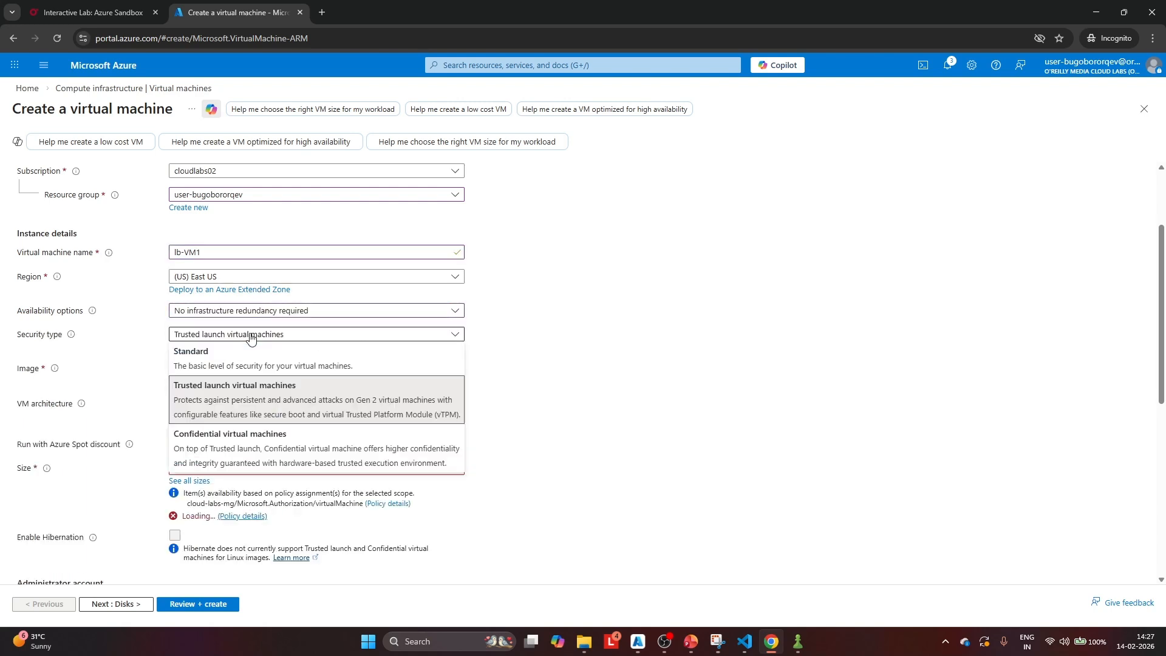
click(292, 351)
Choose the DS1_v2 size from the D-Series v2 sizes for the virtual machine
scroll(298, 322, down, 2)
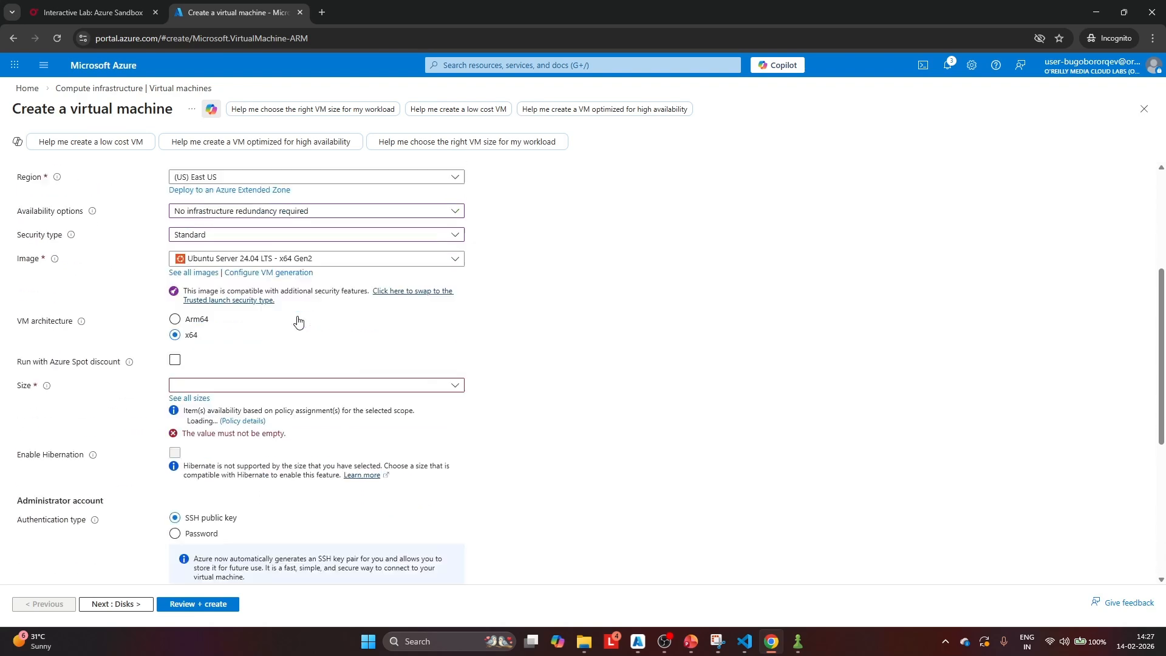
click(255, 365)
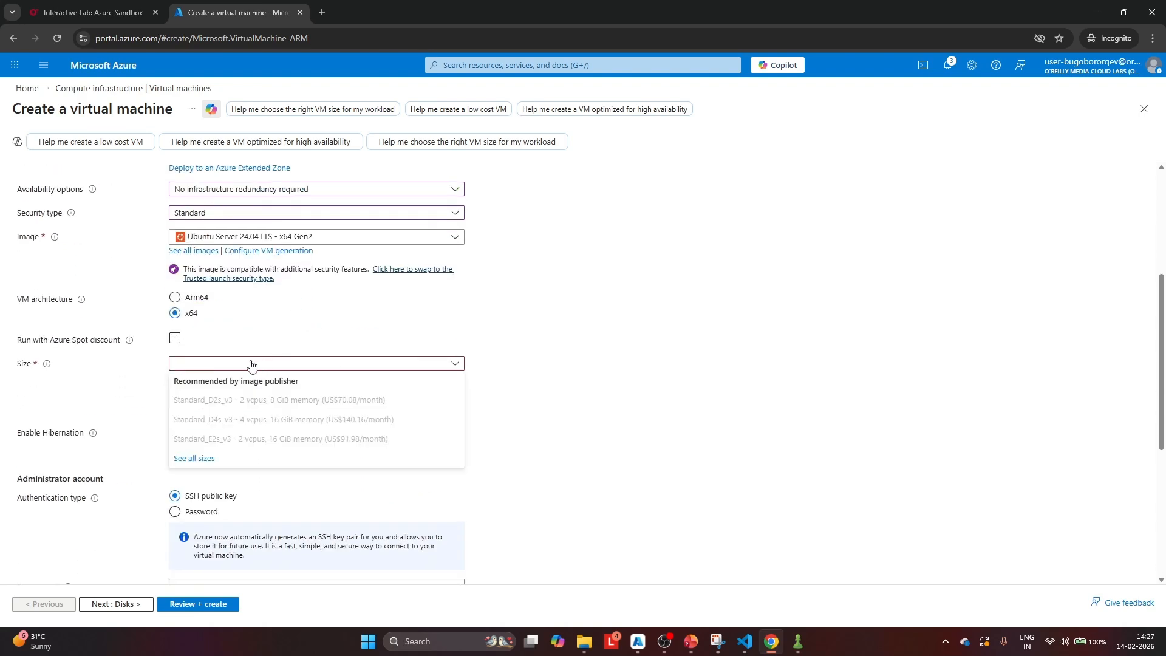
click(192, 469)
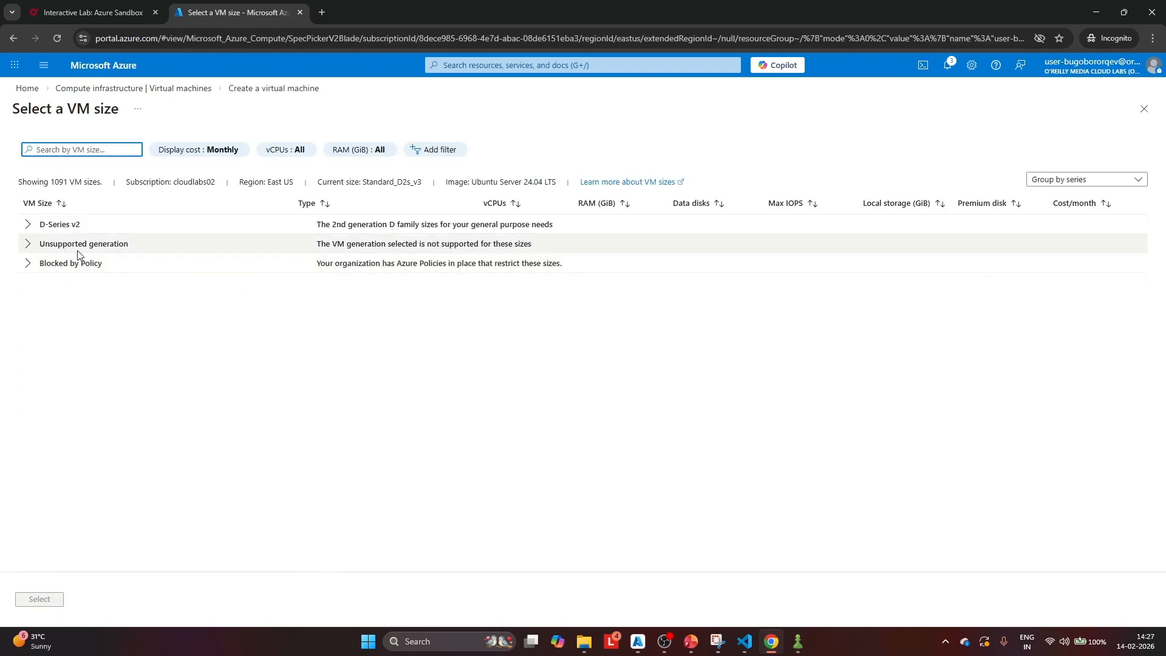
click(28, 225)
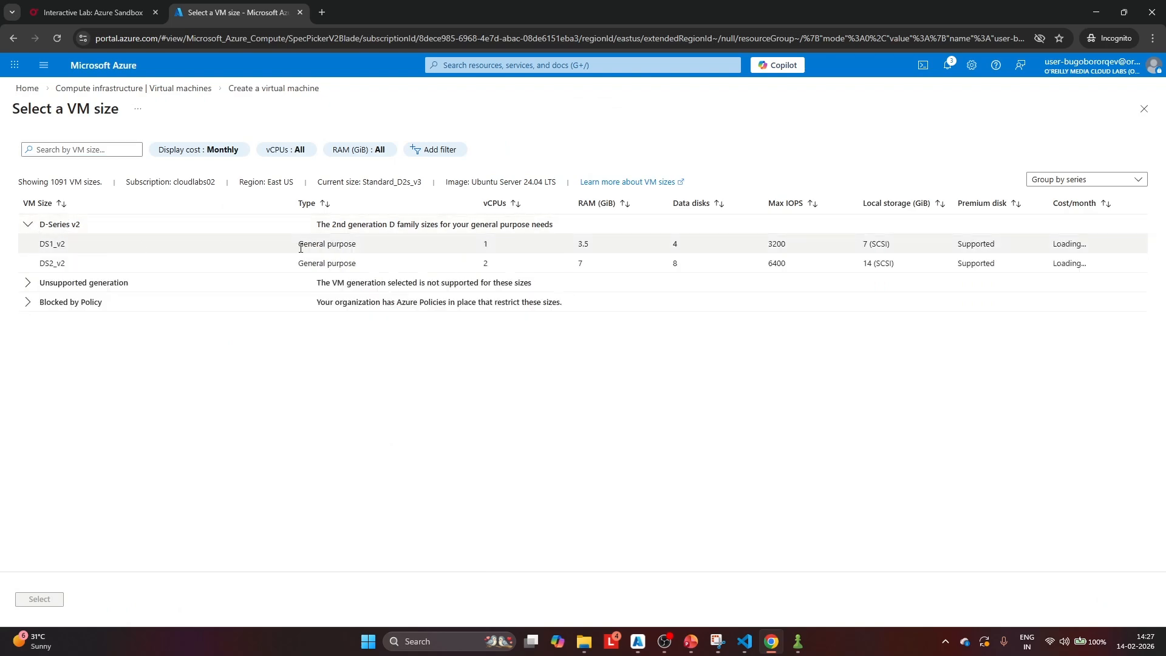
click(61, 244)
click(44, 602)
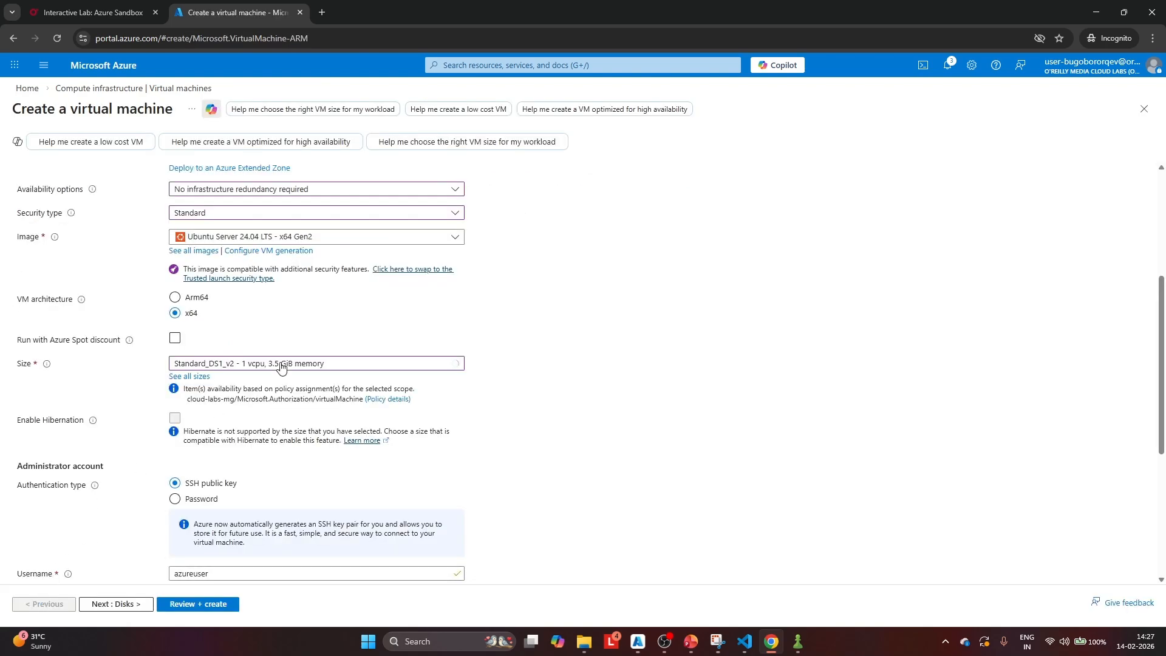
Switch the administrator account to password authentication and set its username to azureuser
scroll(213, 376, down, 2)
click(176, 383)
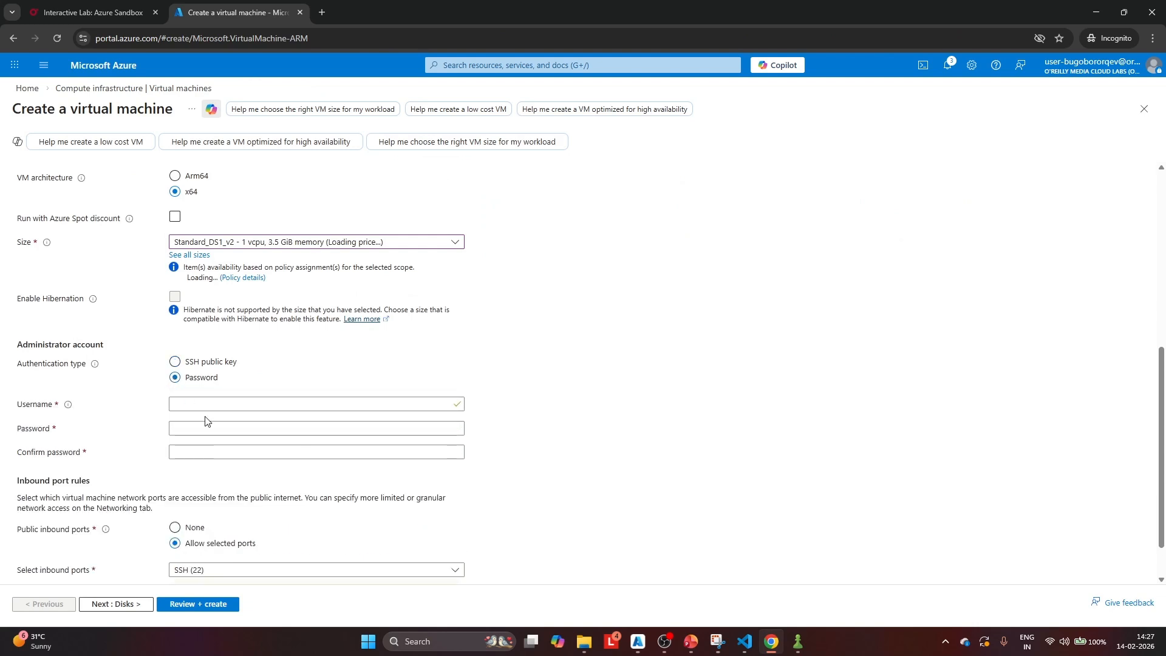
click(207, 406)
text(az)
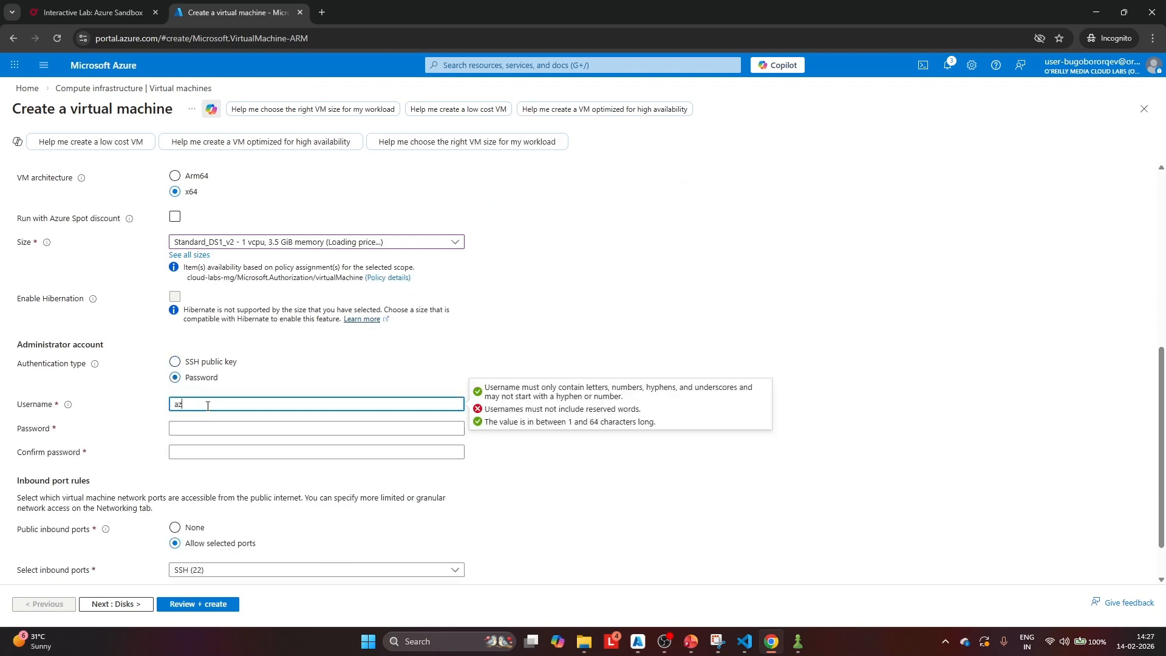
text(ureuser)
Enter and confirm the administrator account password, and set the public inbound ports to None
click(211, 423)
text(P)
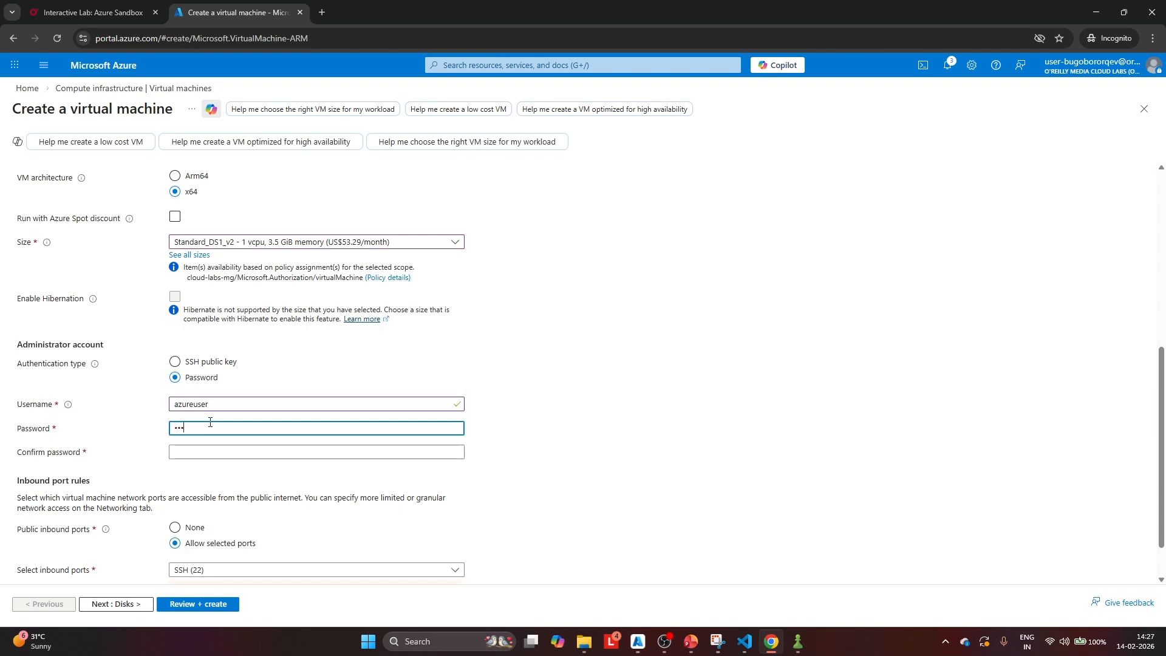
text(•••••••)
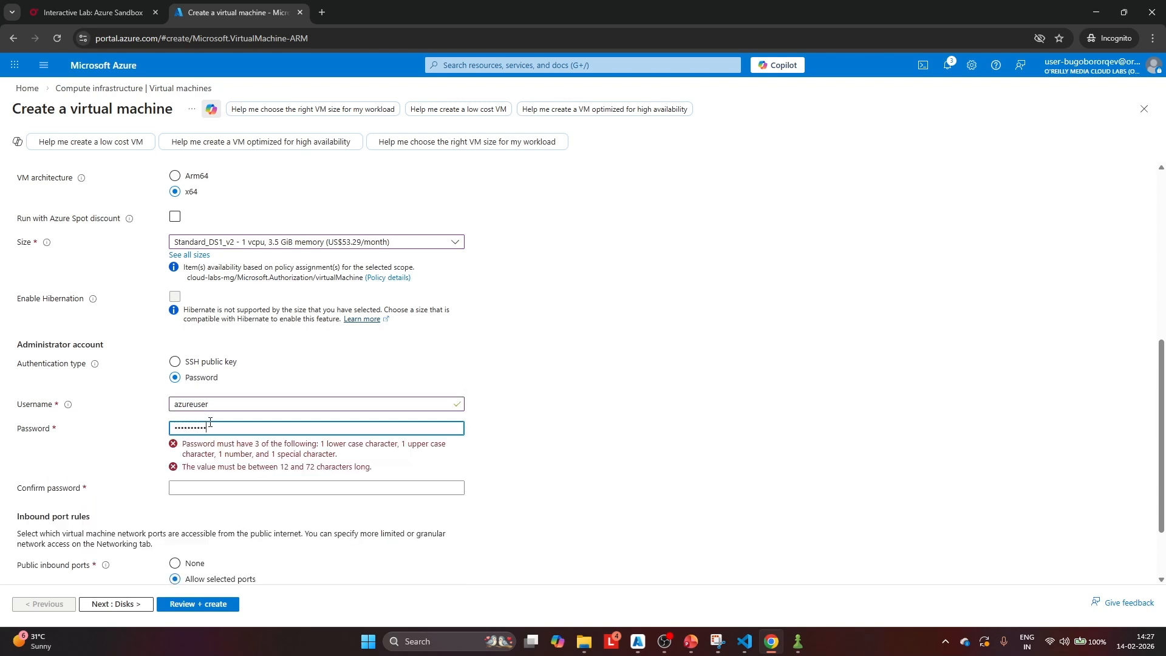
click(199, 450)
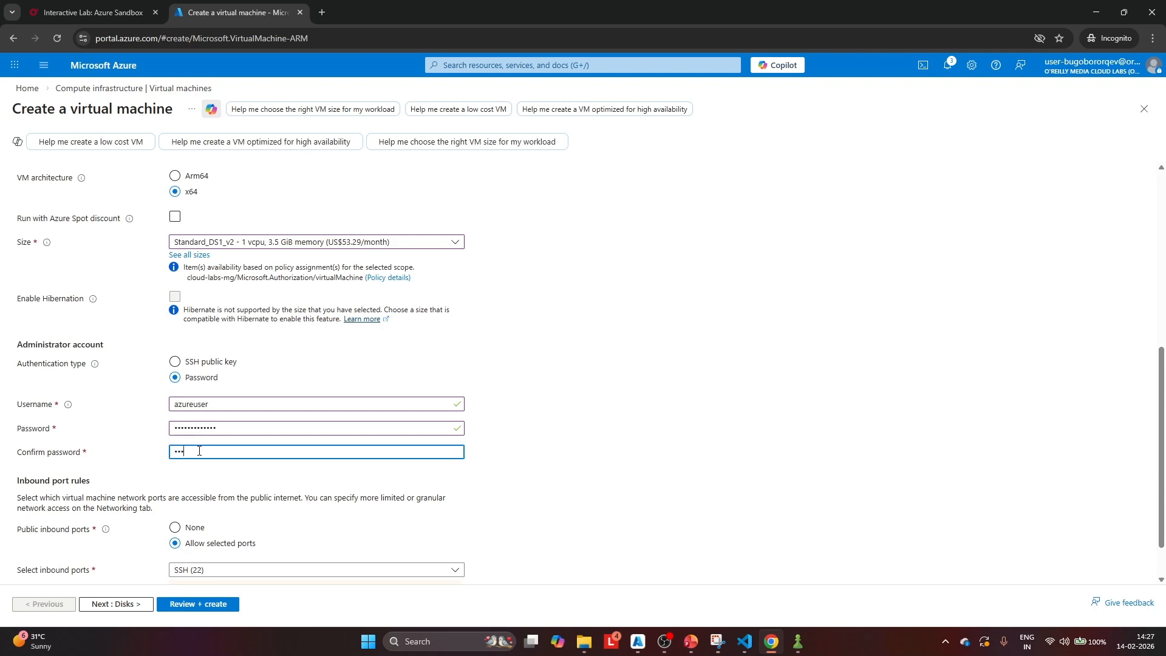
text(•••••••)
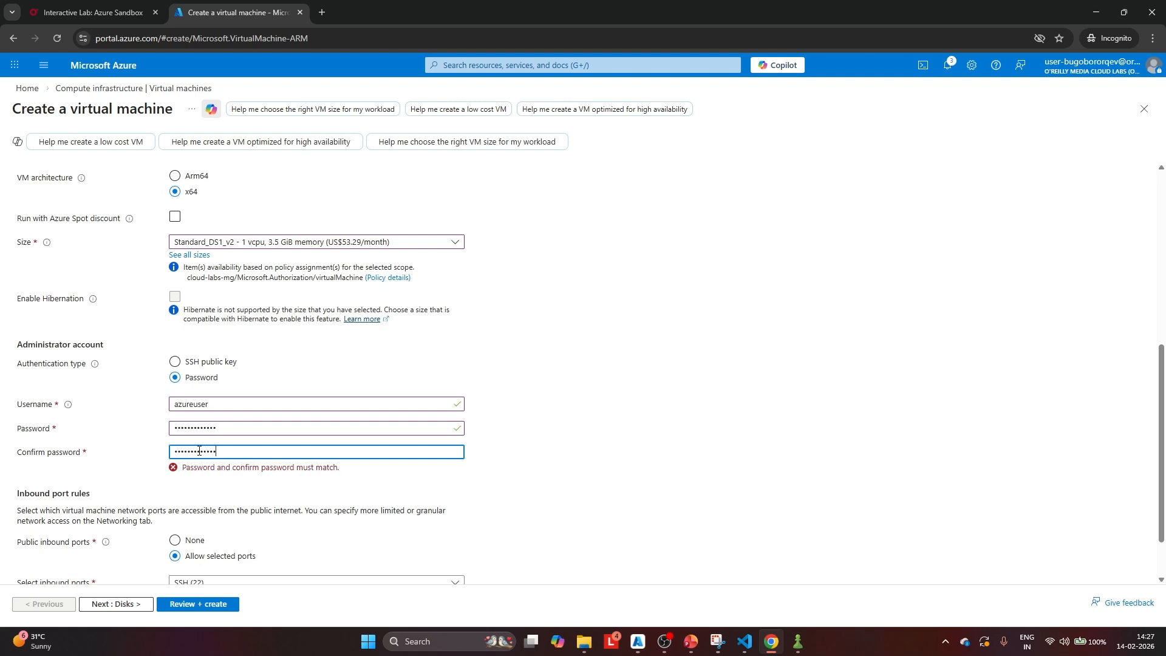
scroll(224, 401, down, 1)
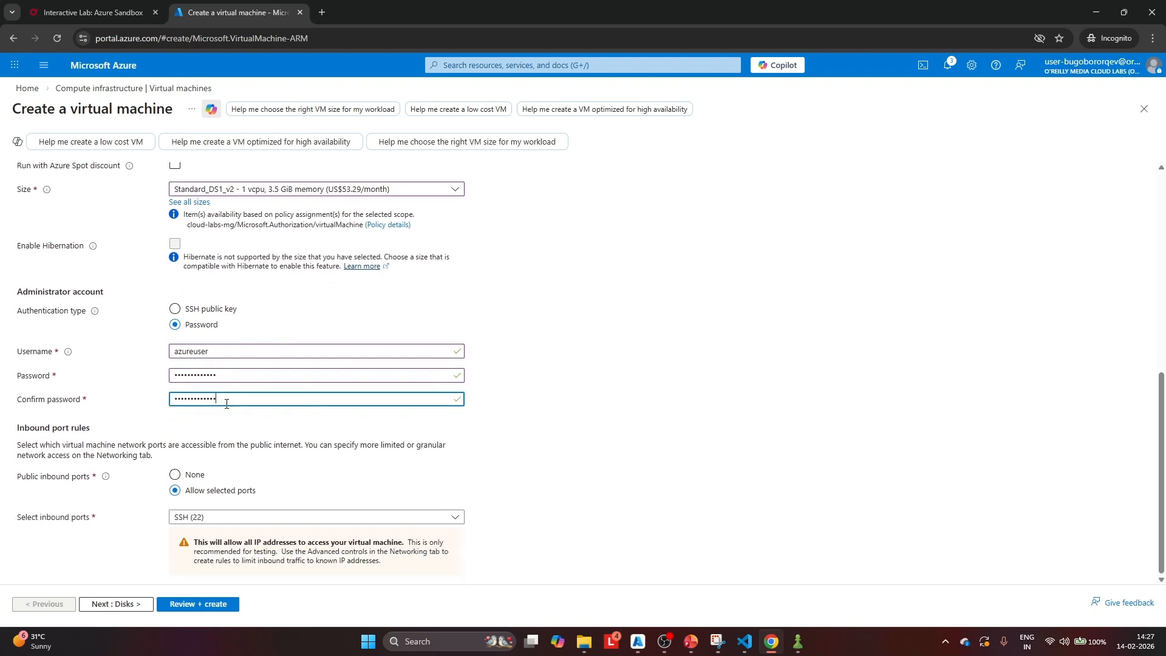
click(175, 476)
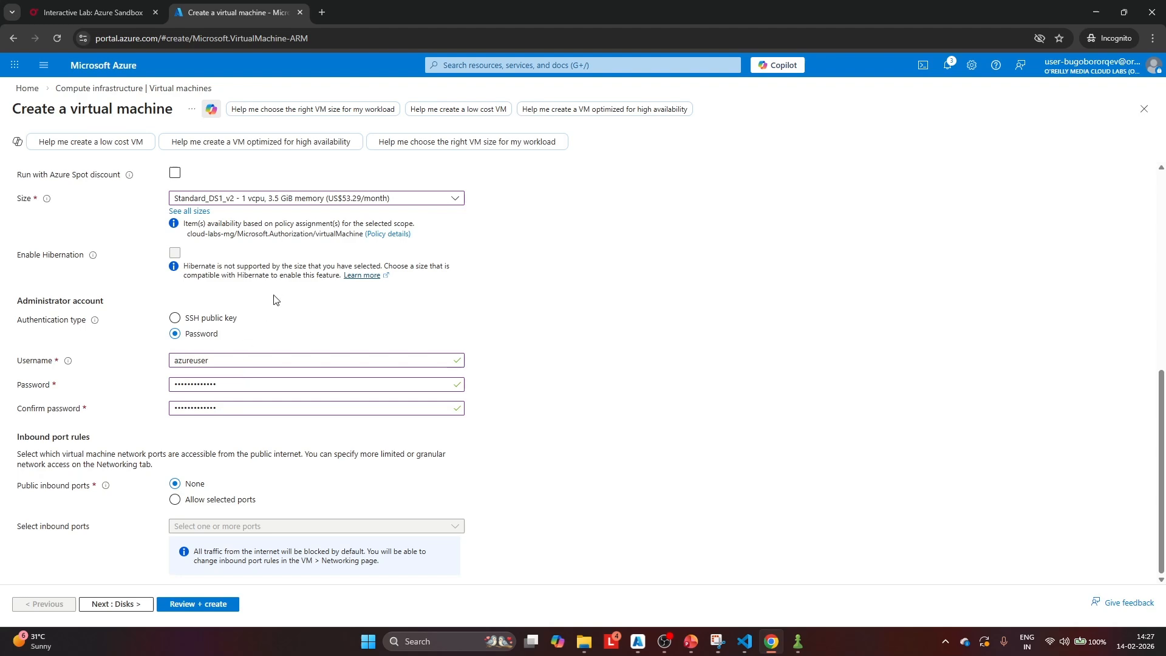
Place the virtual machine's network interface in the lb-vnet virtual network and its backend_subnet subnet
scroll(274, 298, up, 3)
scroll(274, 299, up, 4)
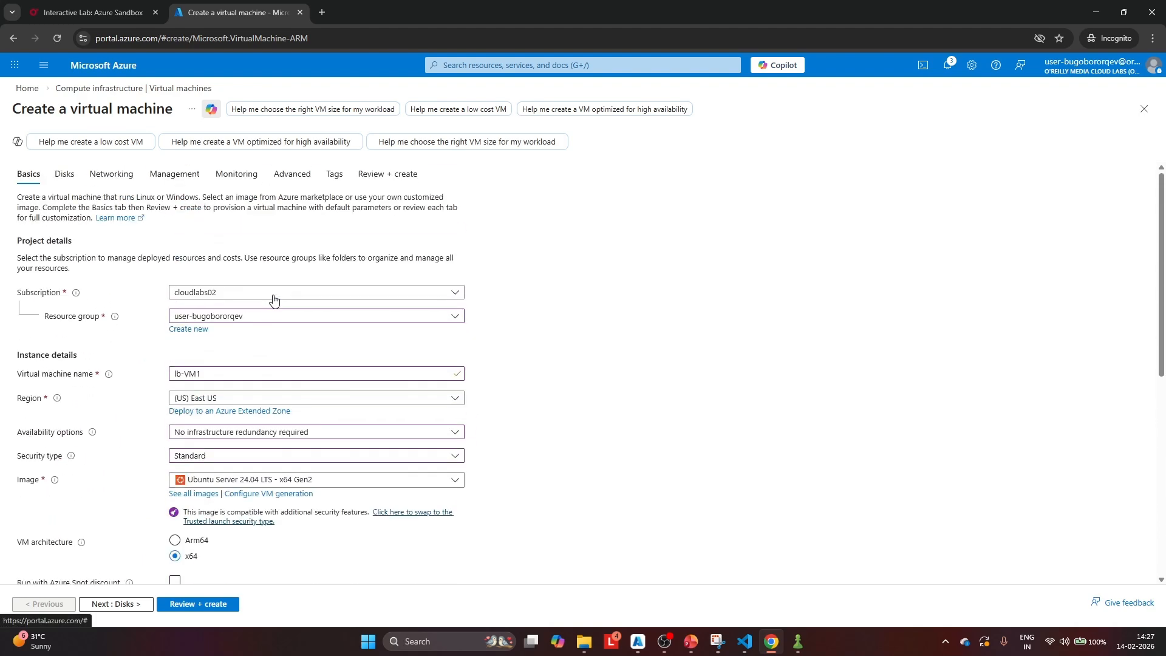
click(112, 176)
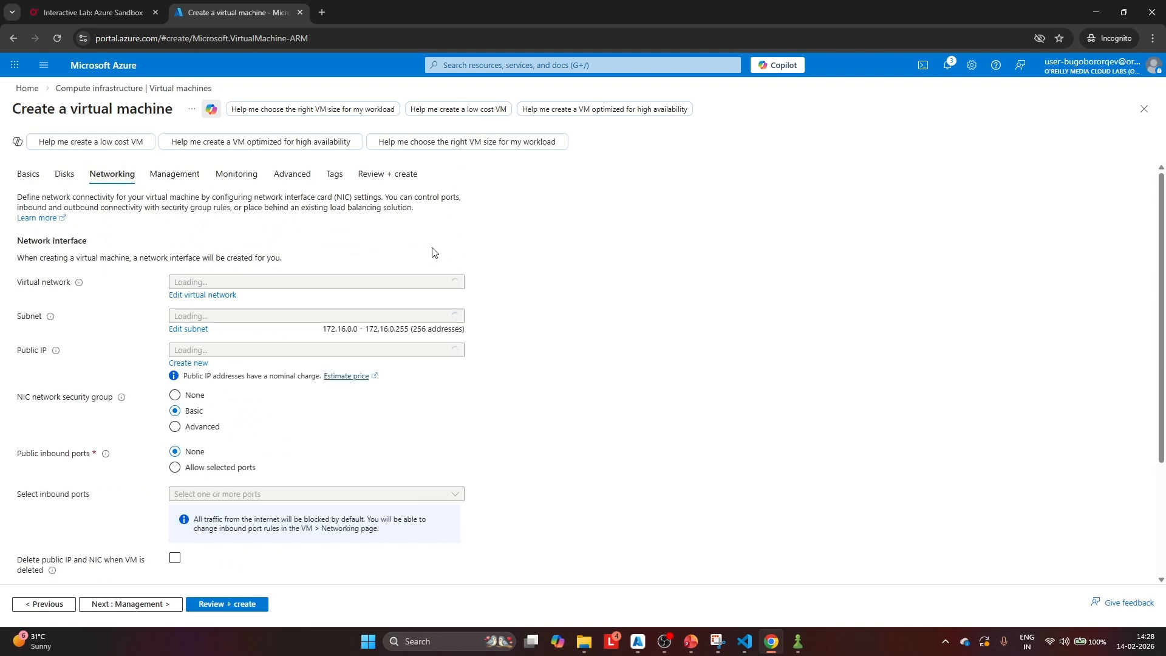
click(456, 284)
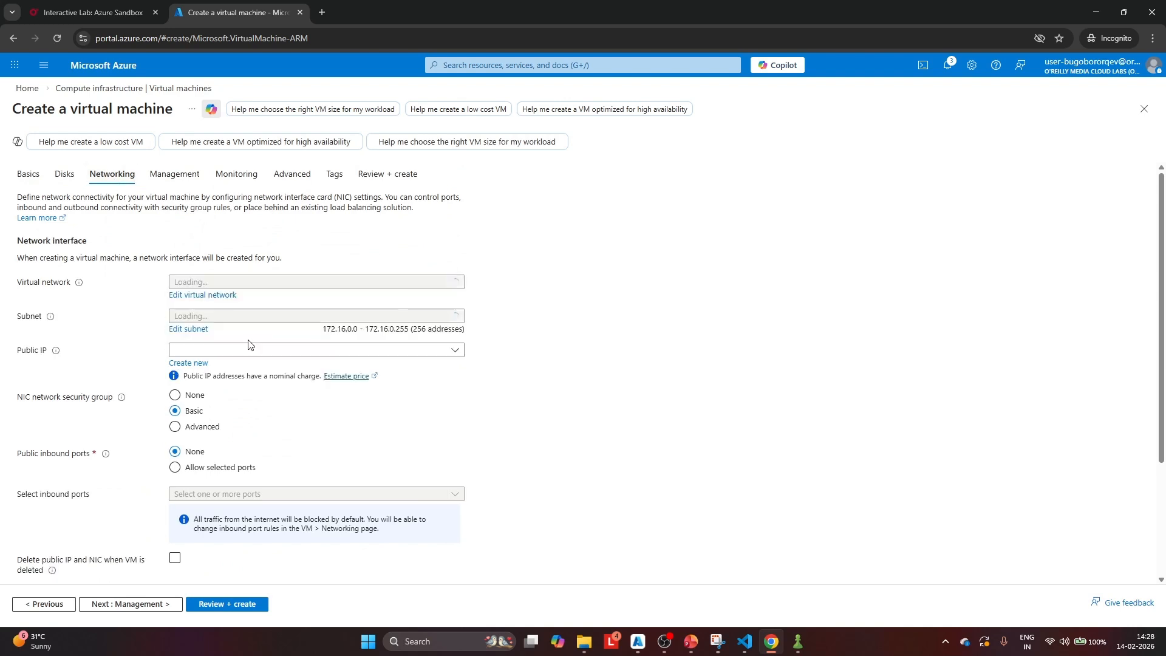
click(263, 316)
click(223, 378)
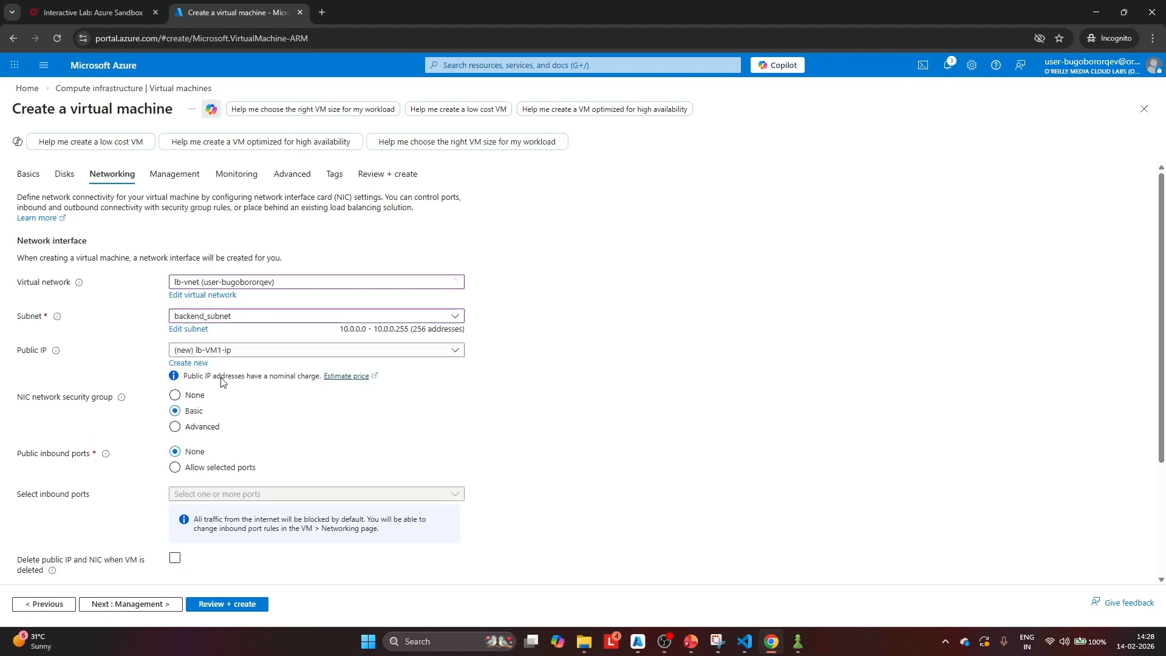
Set the virtual machine's public IP to None and its NIC network security group to Advanced
click(261, 351)
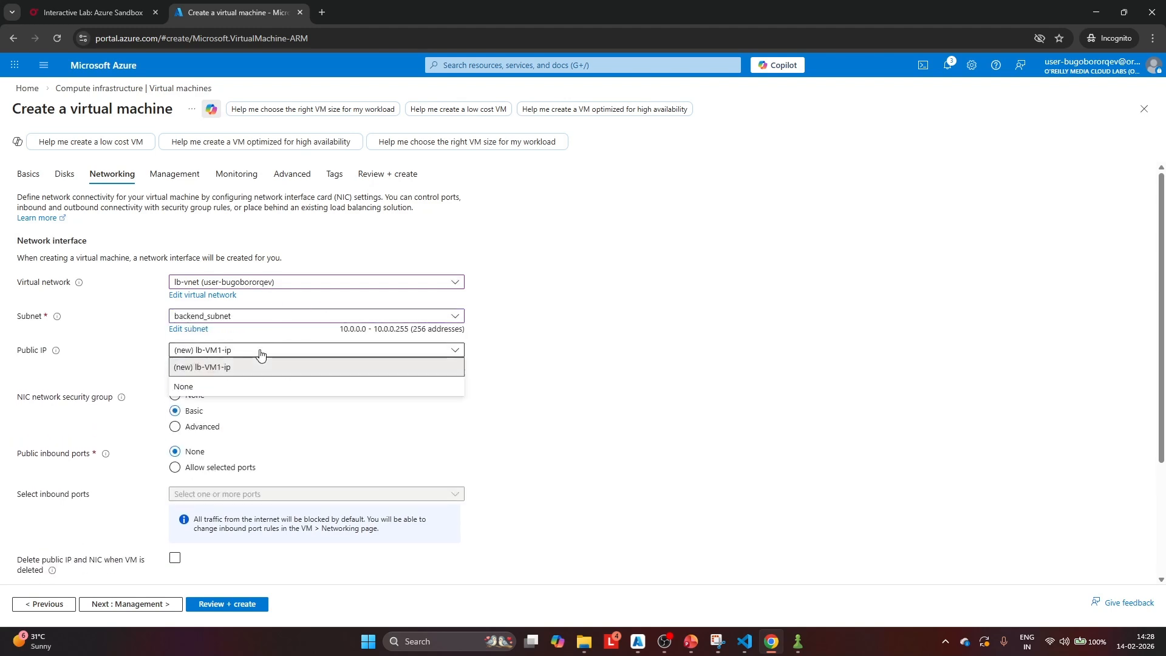
click(212, 388)
scroll(229, 315, down, 1)
click(176, 293)
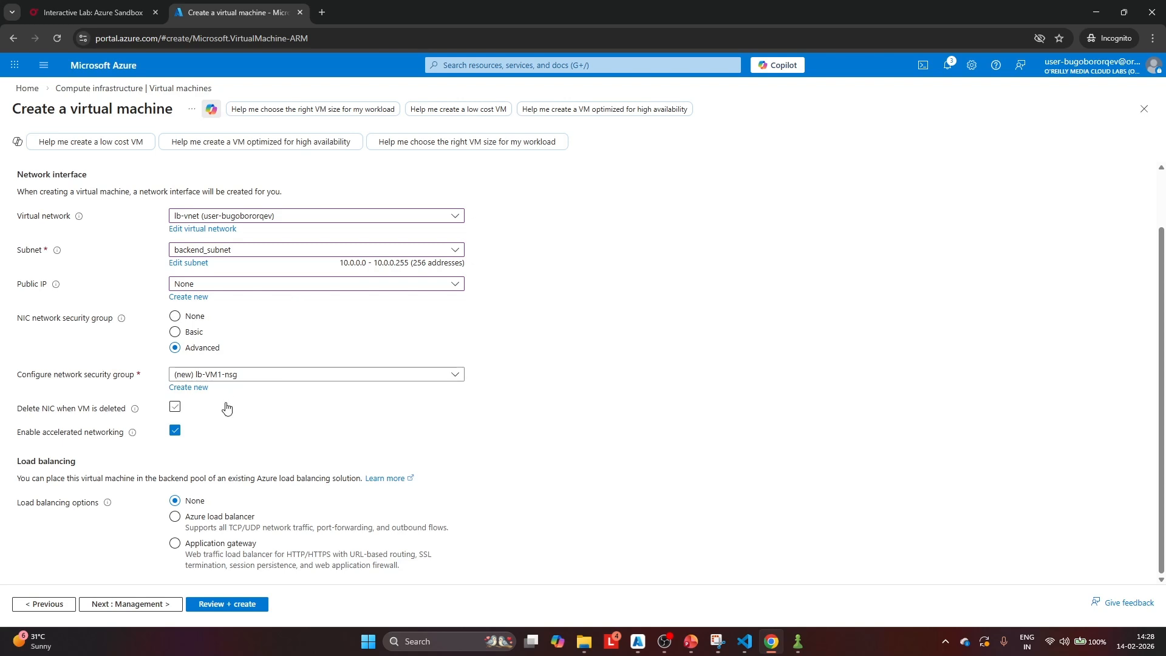
Place the virtual machine behind an Azure load balancer, choosing the existing lb-demo
click(175, 517)
scroll(265, 404, down, 1)
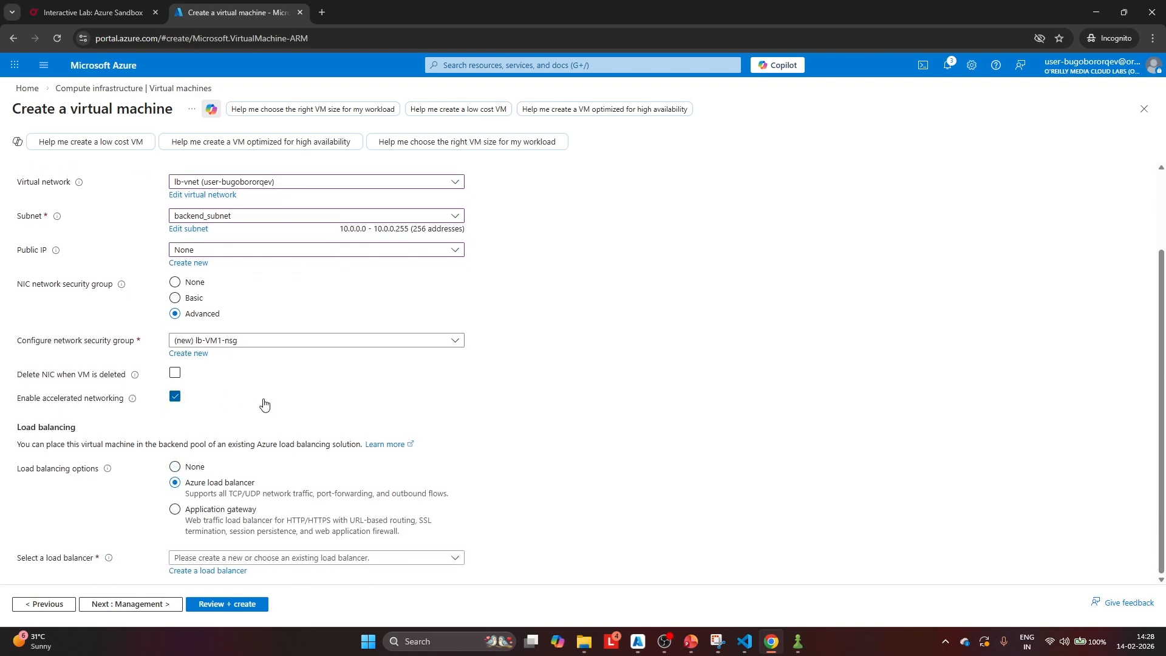
click(272, 556)
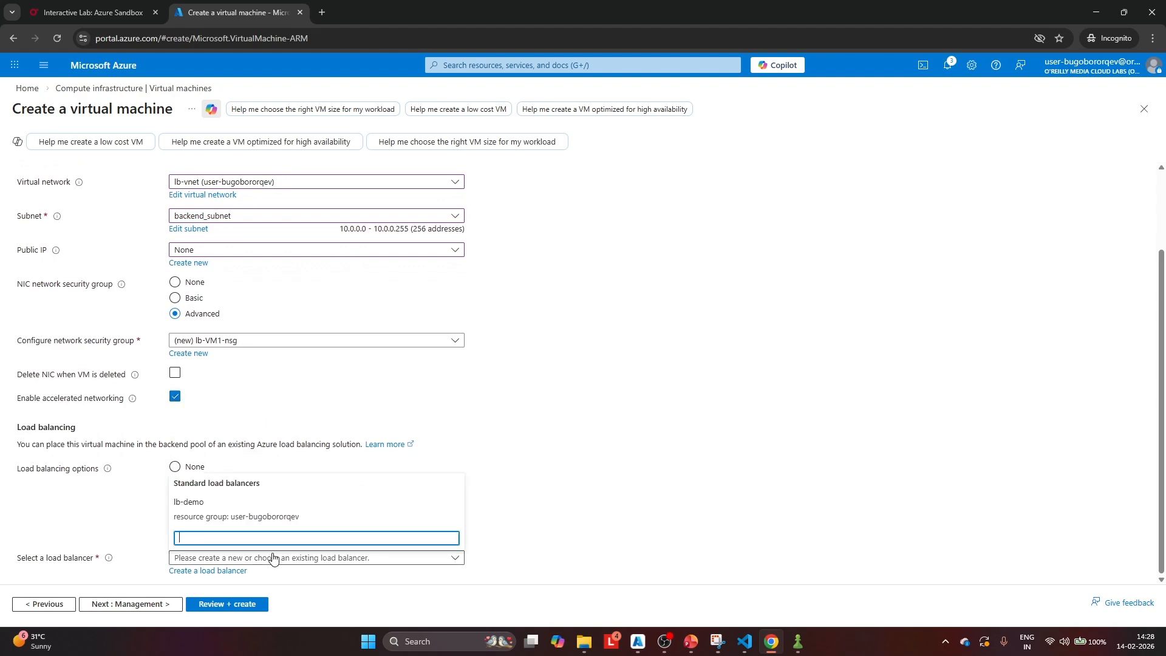
click(196, 502)
scroll(289, 376, down, 2)
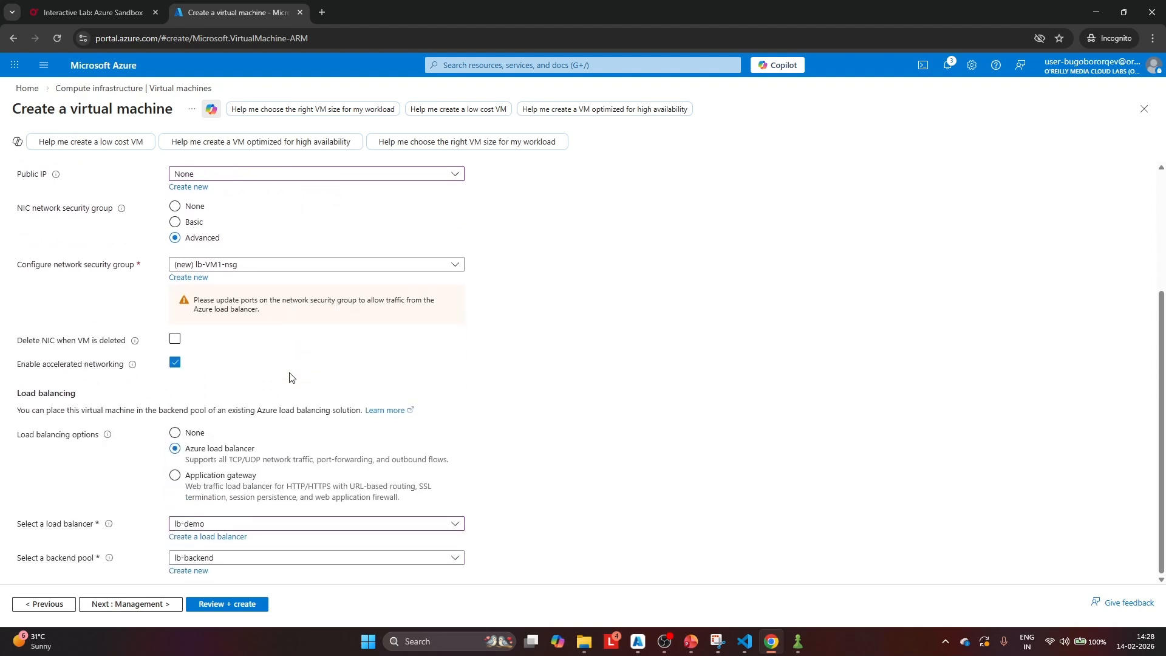
Start a new inbound rule in the new network security group lb-VM1-nsg and set its service to HTTP
scroll(290, 373, up, 3)
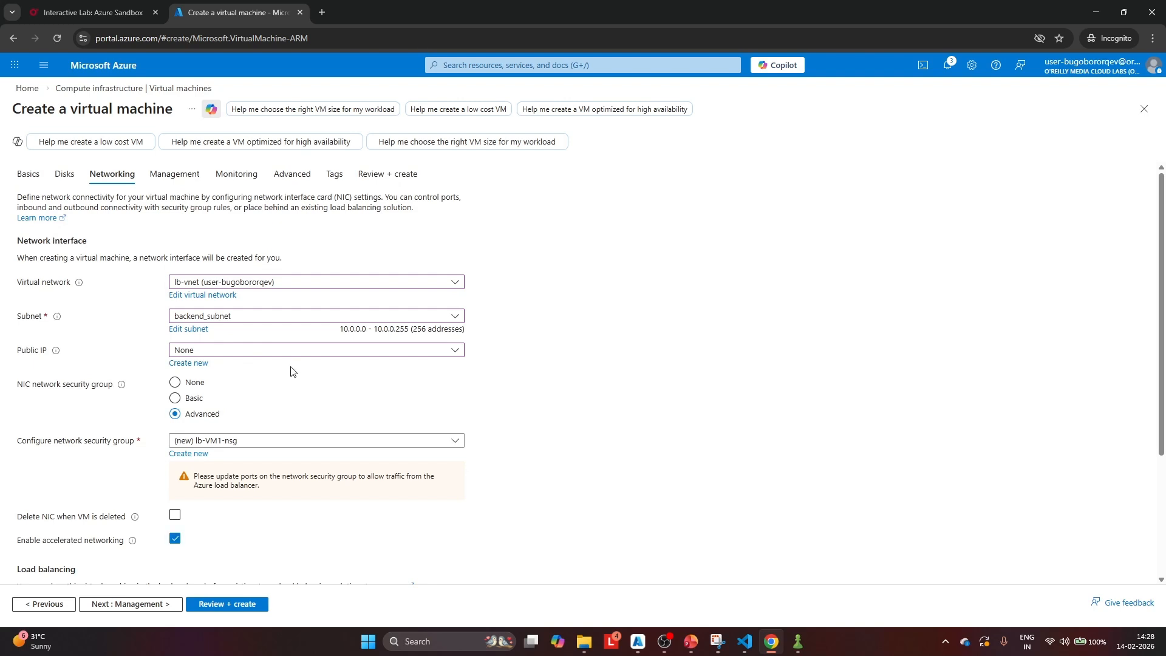
click(252, 446)
click(207, 458)
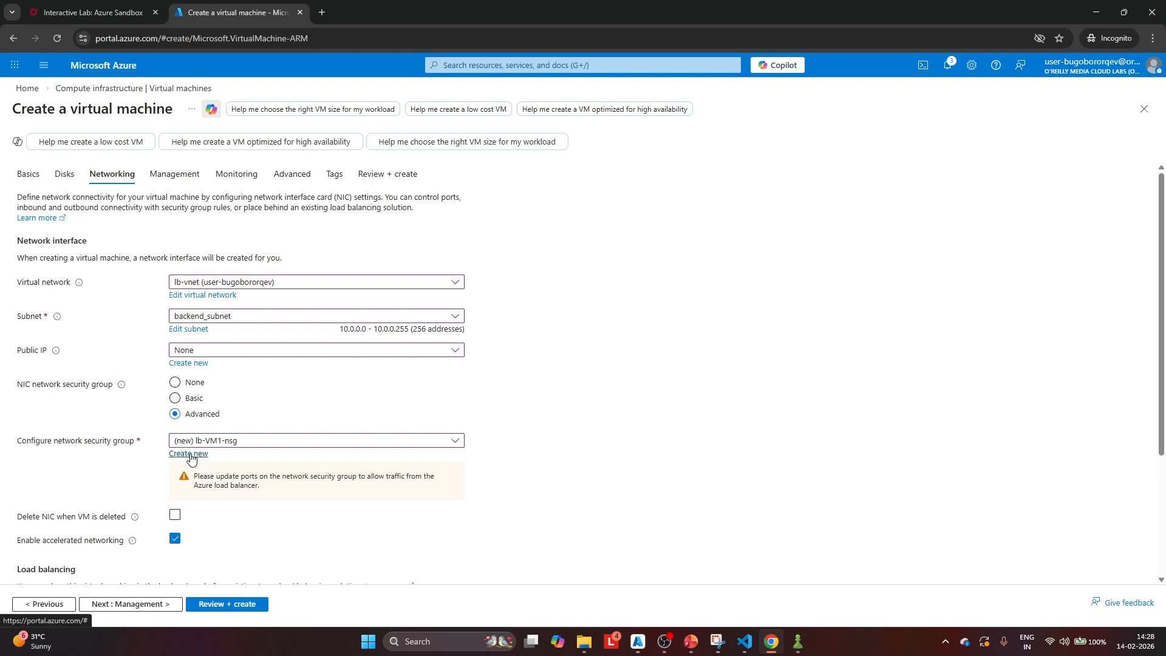
click(190, 454)
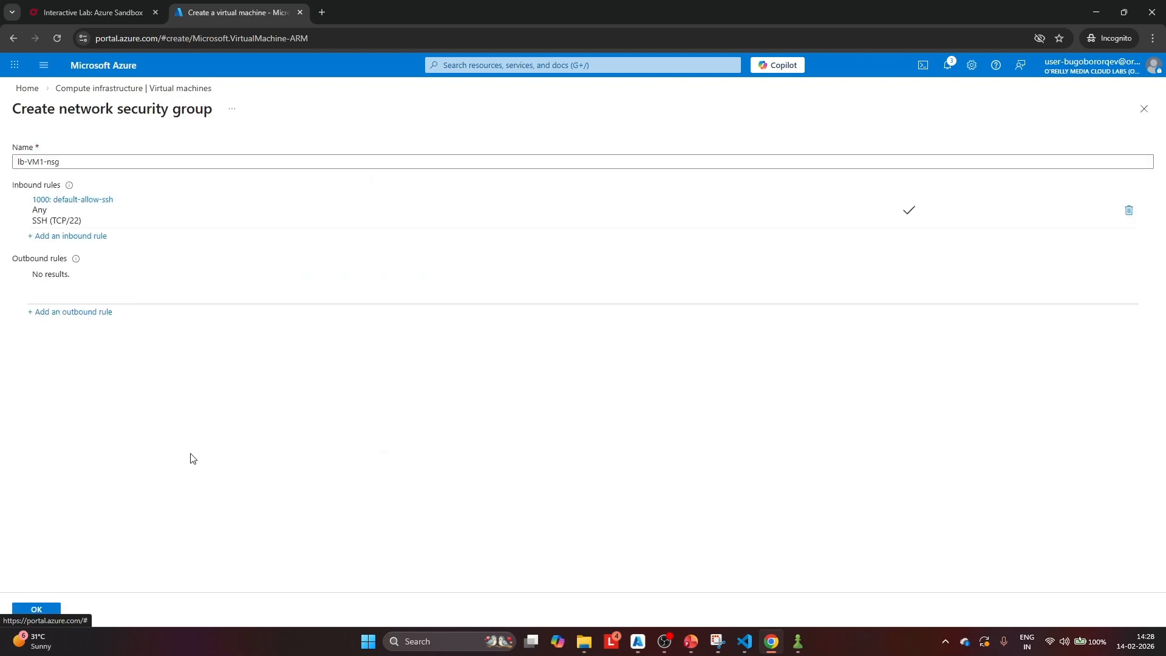
click(83, 237)
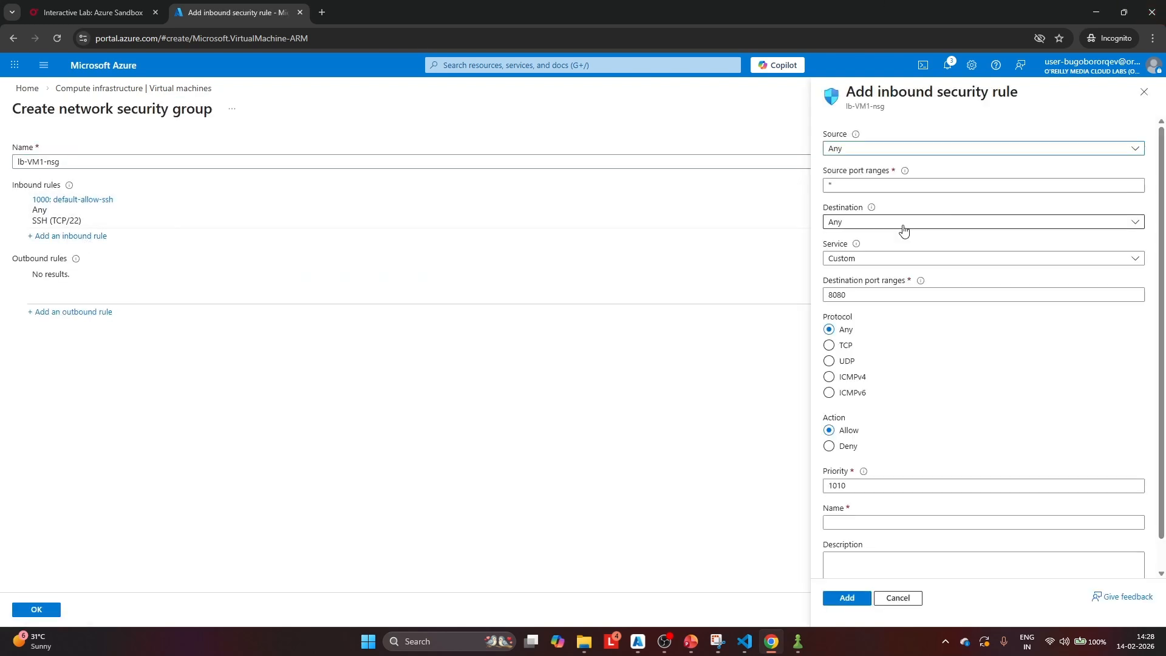
click(880, 259)
click(880, 273)
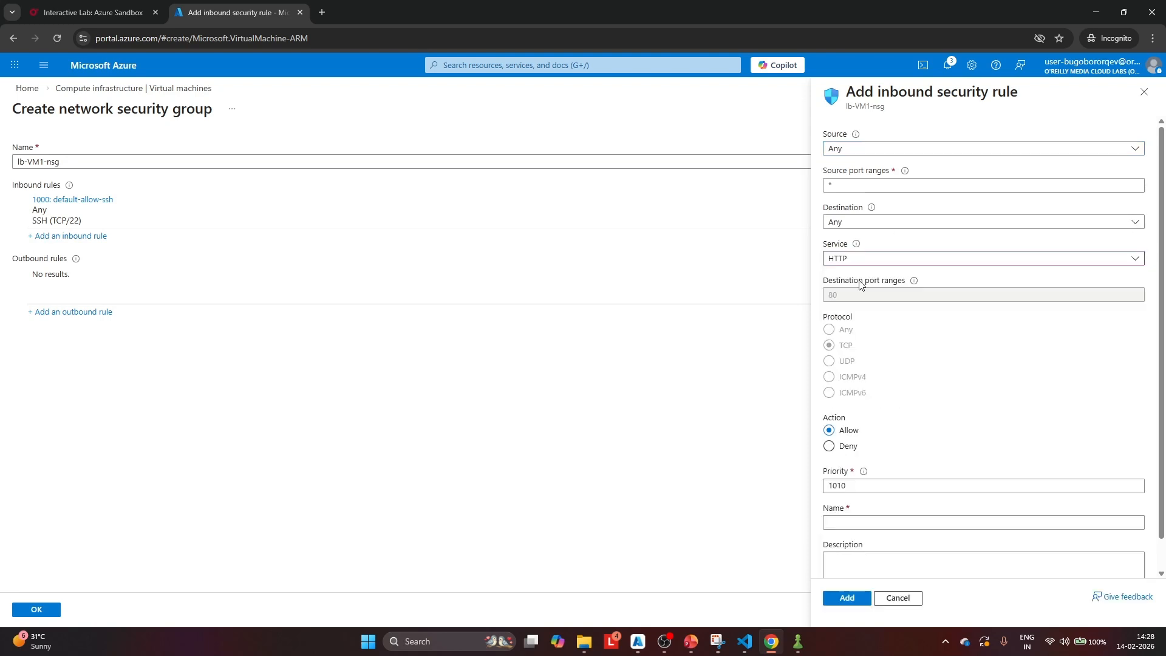
Name the inbound security rule AllowHTTP
click(864, 485)
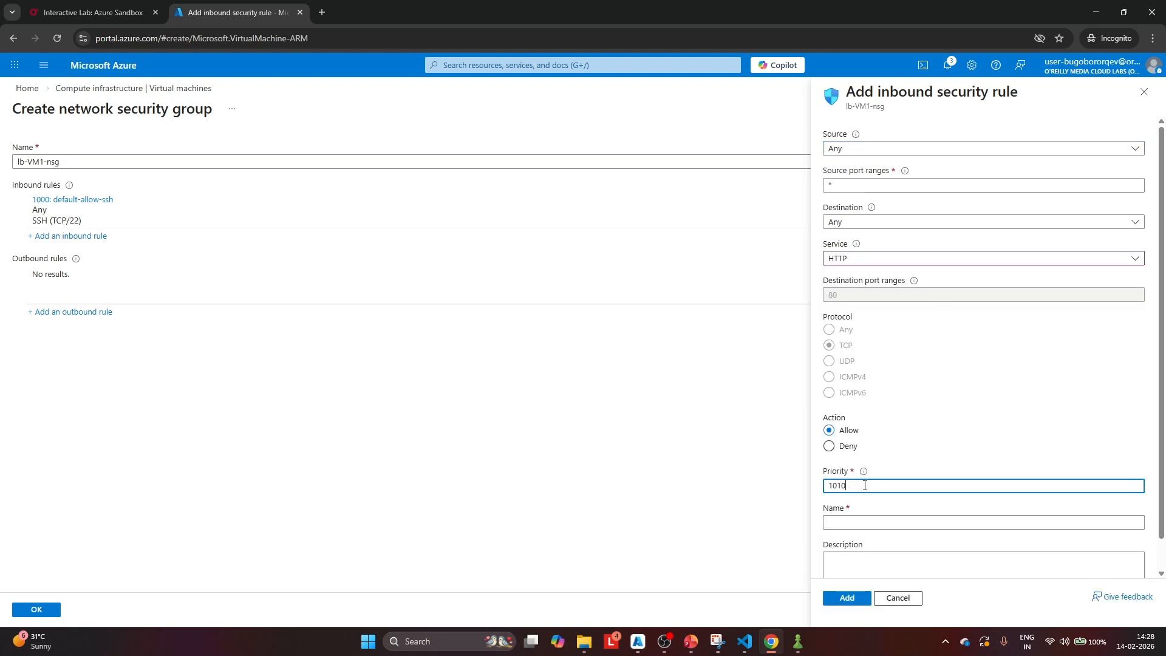
drag(865, 486, 820, 490)
text(Allo)
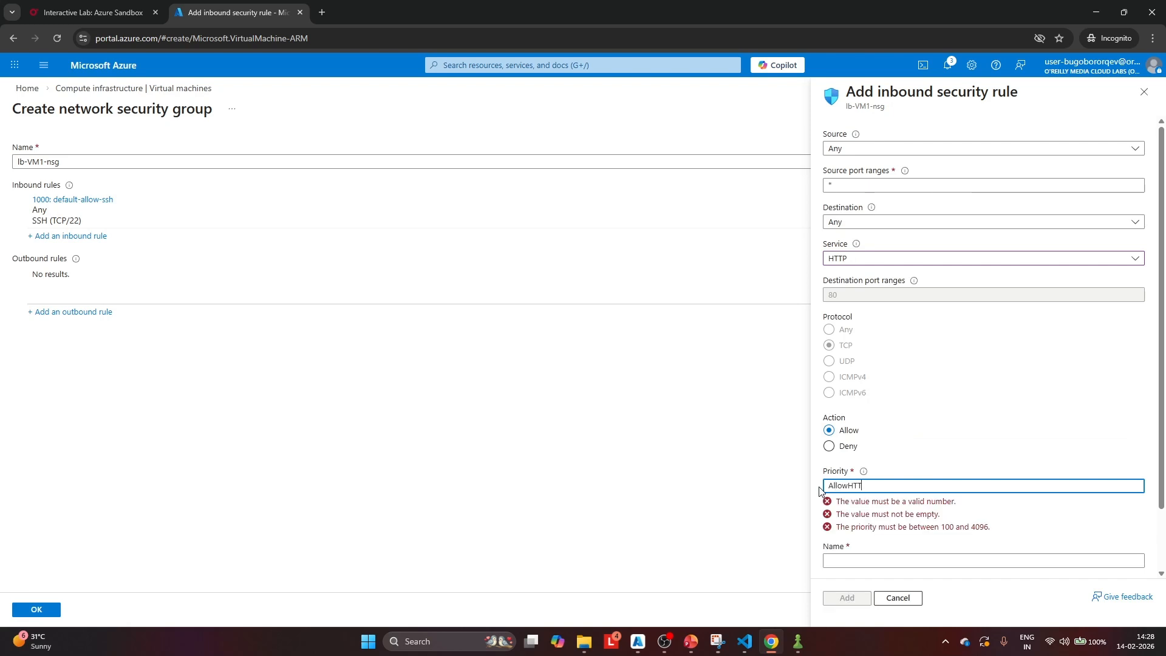
text(wHTTP)
drag(876, 484, 783, 493)
key(ctrl+x)
click(854, 547)
key(ctrl+v)
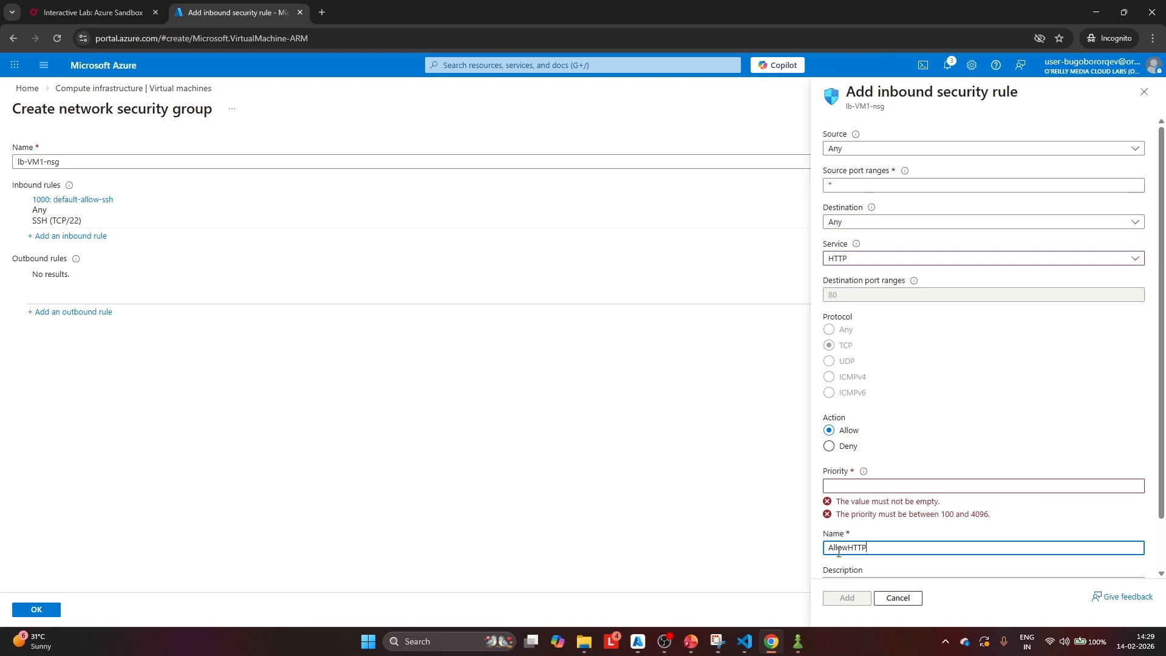
Set the inbound rule's priority to 100 and add the rule to the network security group
click(851, 482)
text(100)
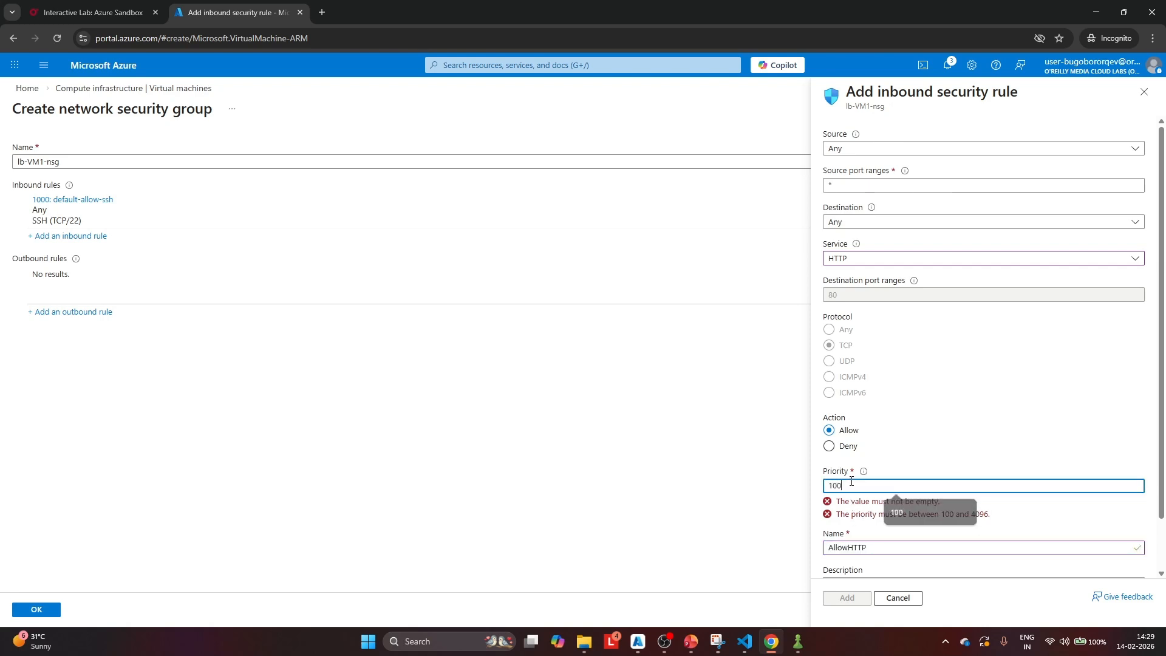
scroll(935, 416, down, 1)
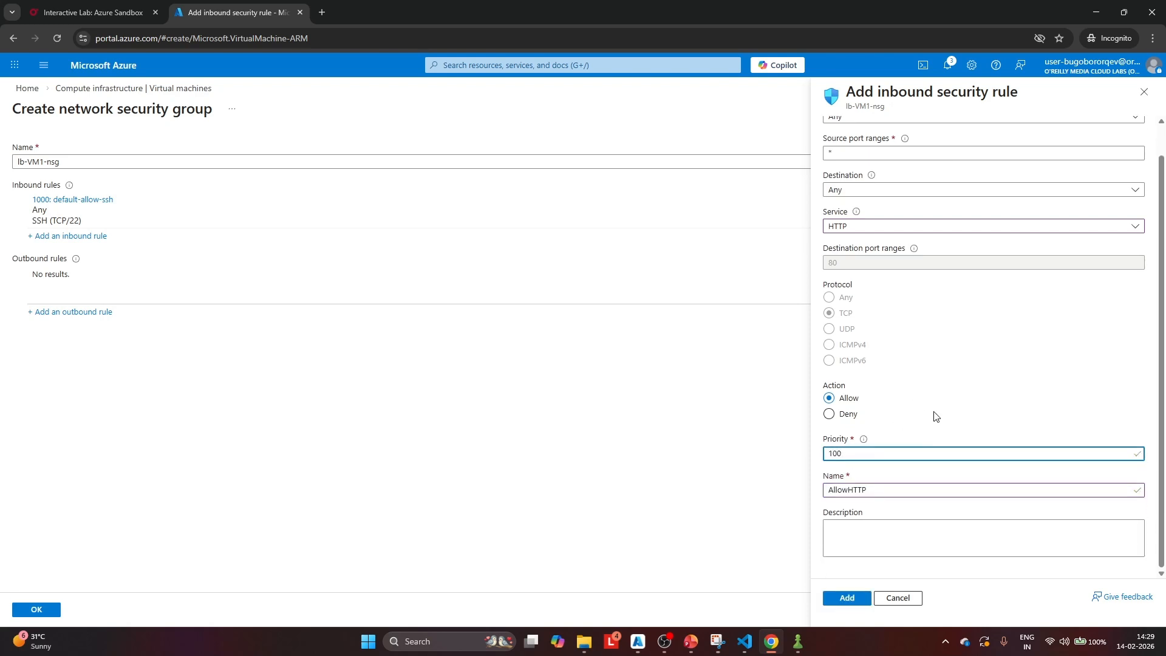
scroll(935, 387, up, 1)
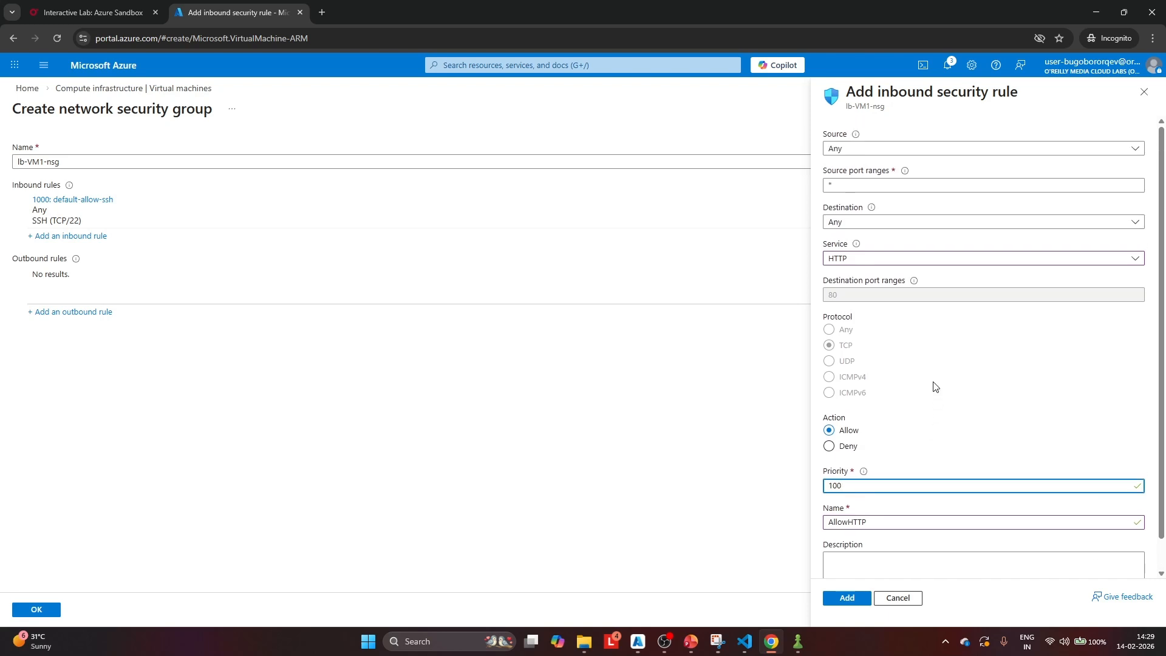
scroll(934, 386, down, 1)
click(848, 601)
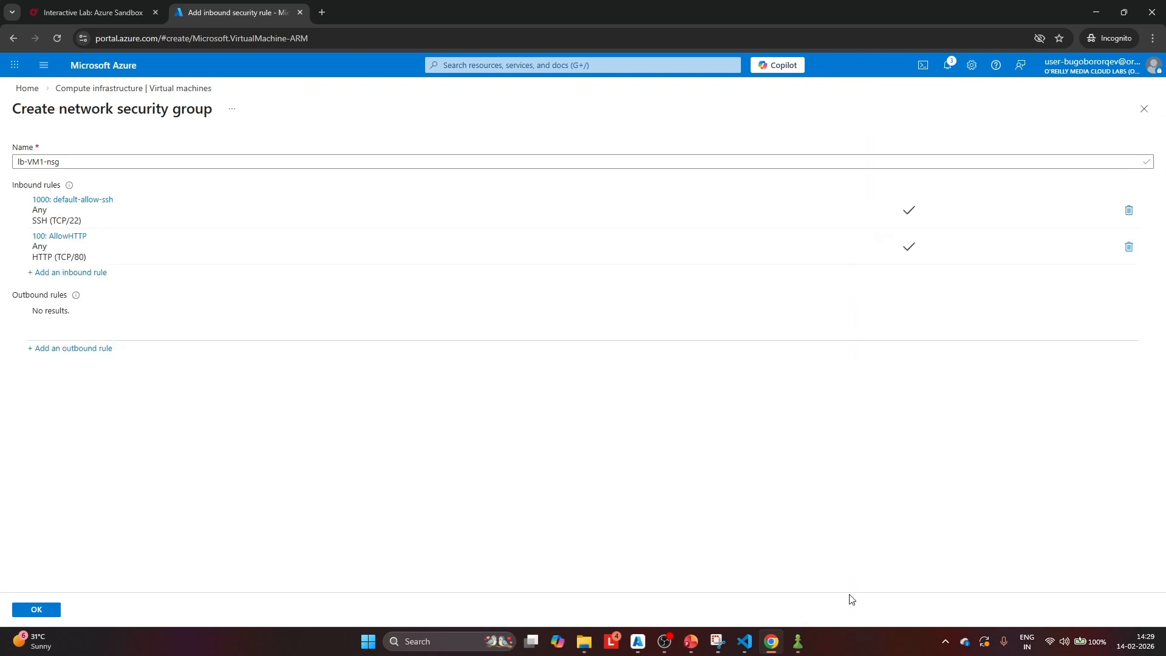
Confirm the network security group, and validate and create the lb-VM1 virtual machine
click(38, 608)
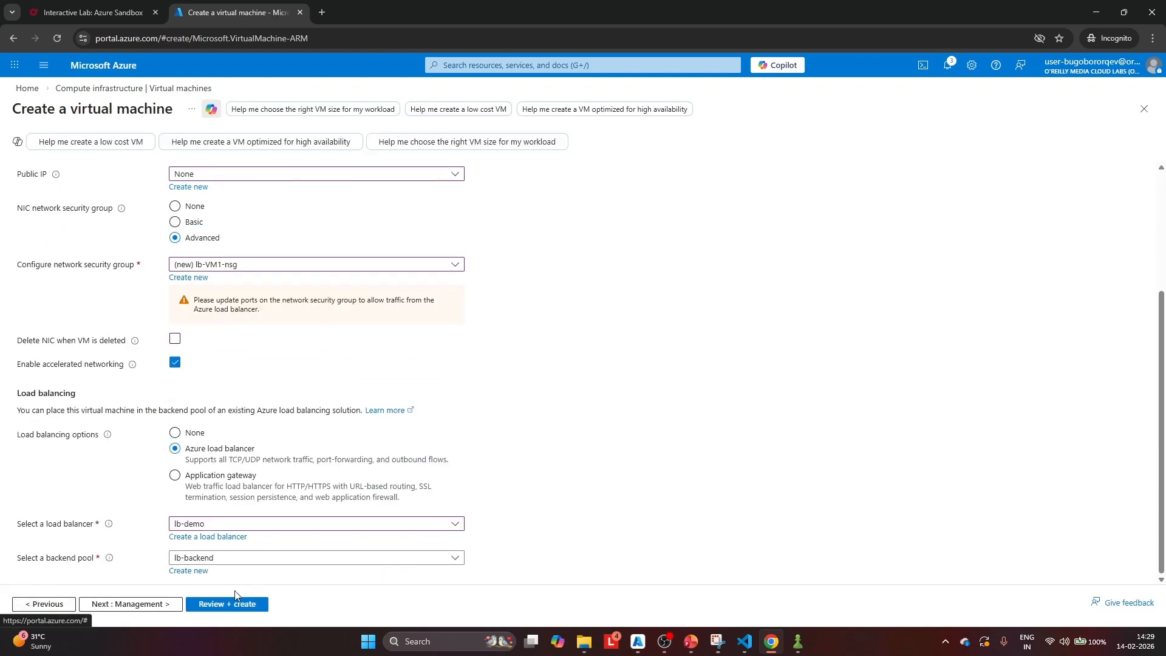
click(225, 606)
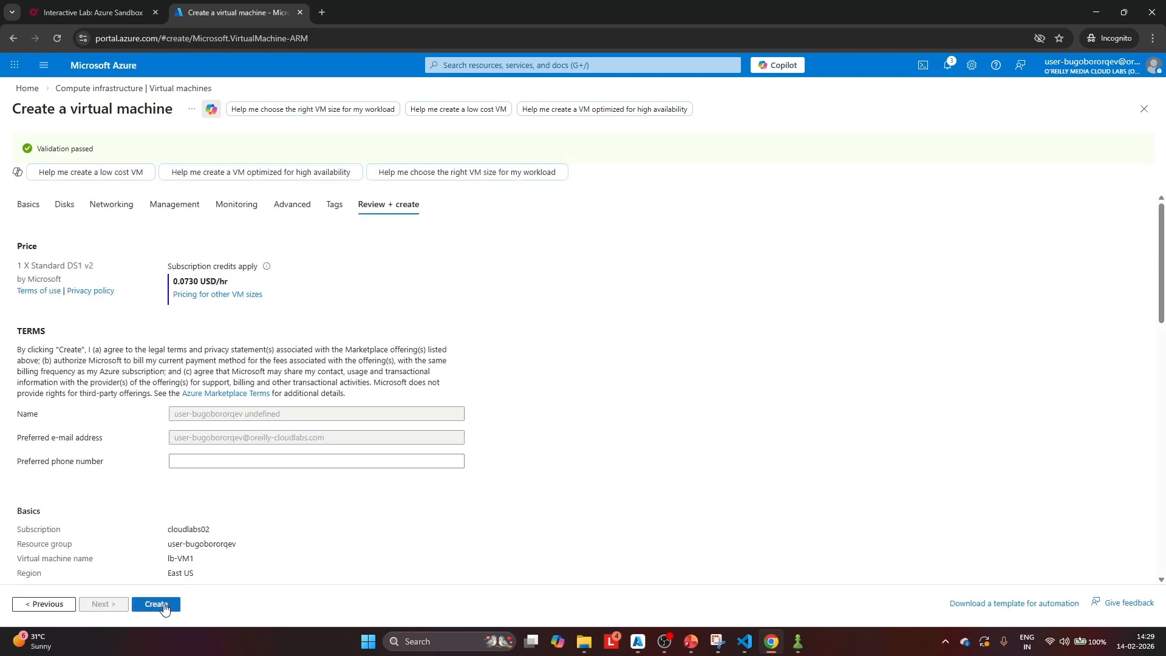
click(160, 605)
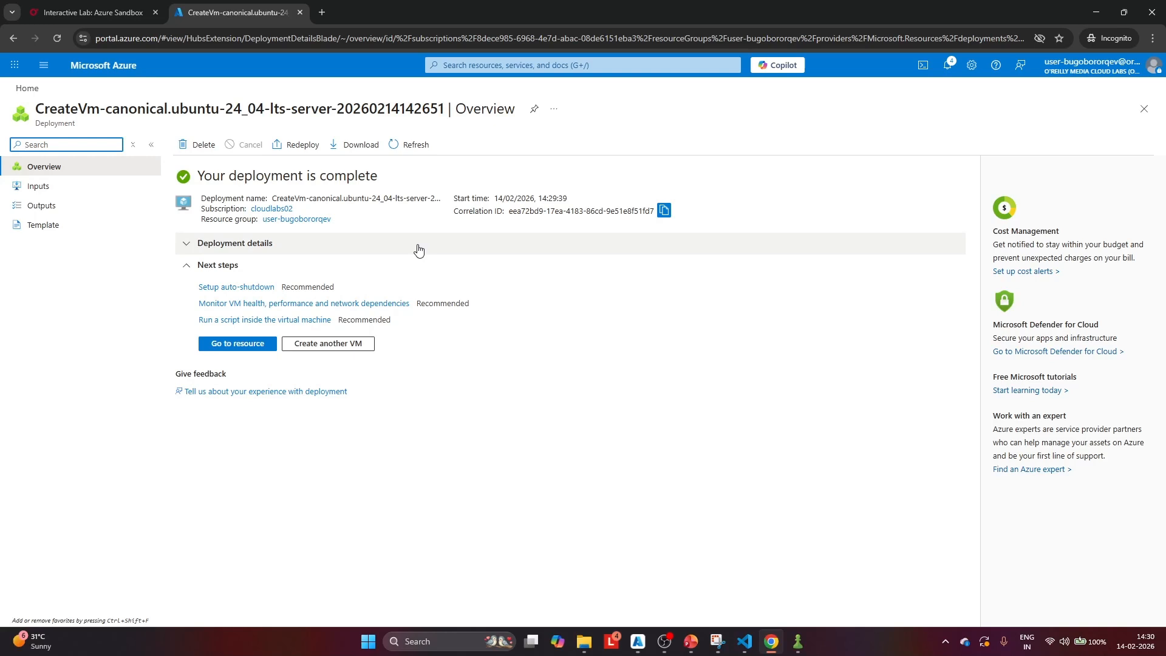
Start another virtual machine in the existing resource group and name it lb-VM2
click(334, 347)
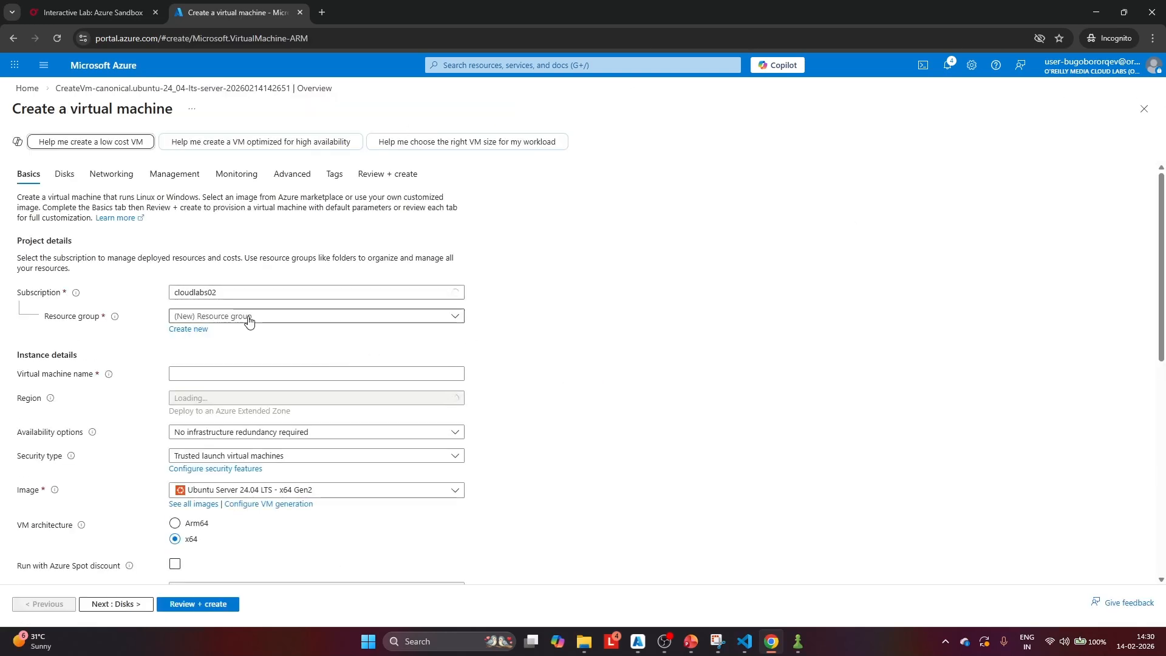
click(283, 320)
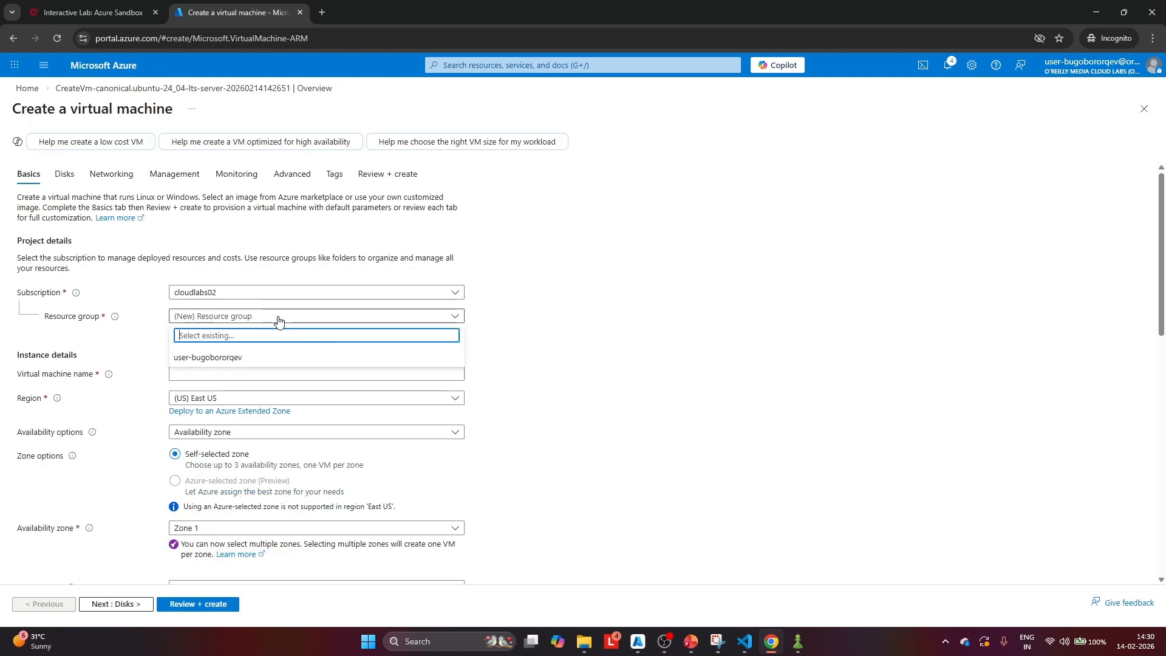
click(255, 358)
click(215, 372)
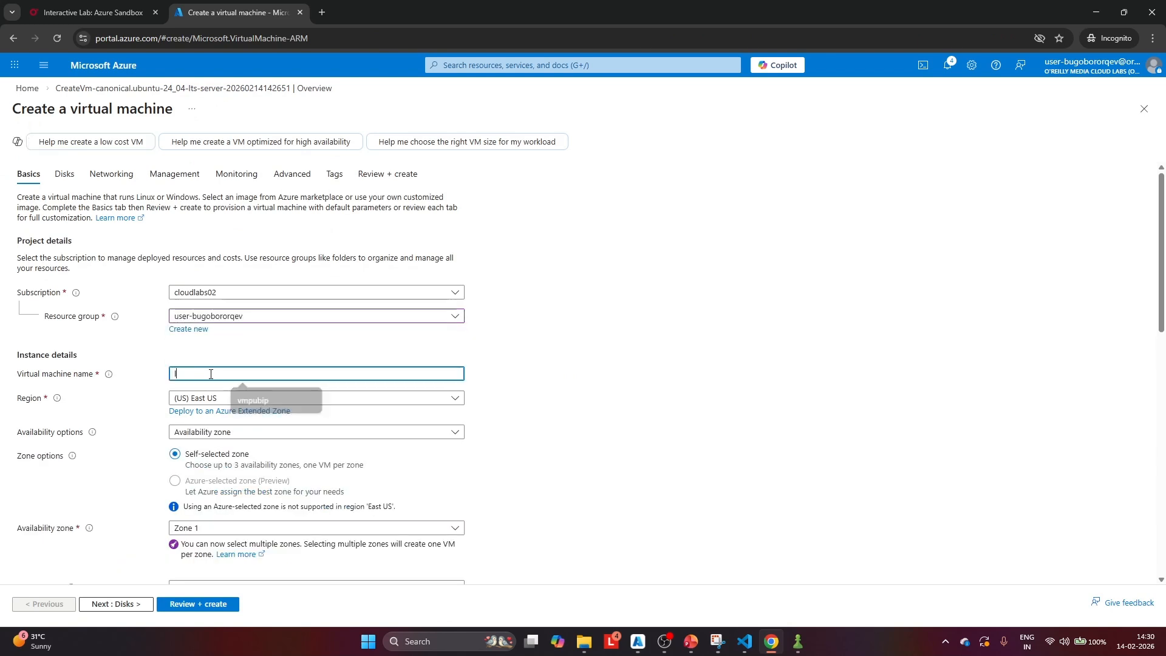
text(lb)
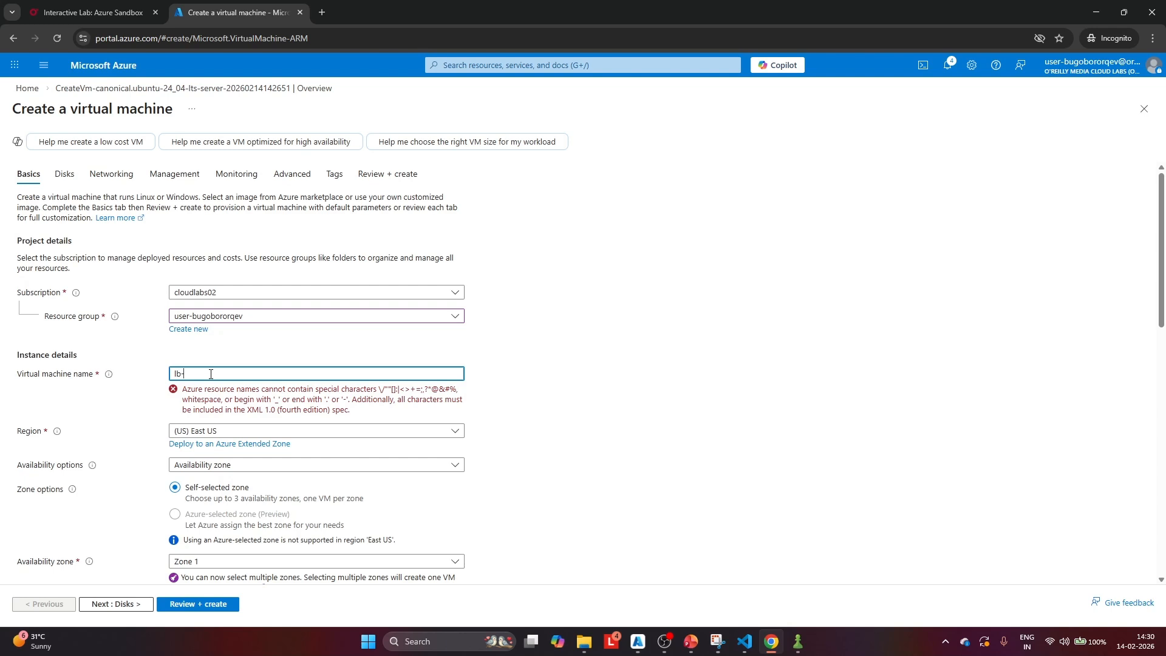
text(-VM2)
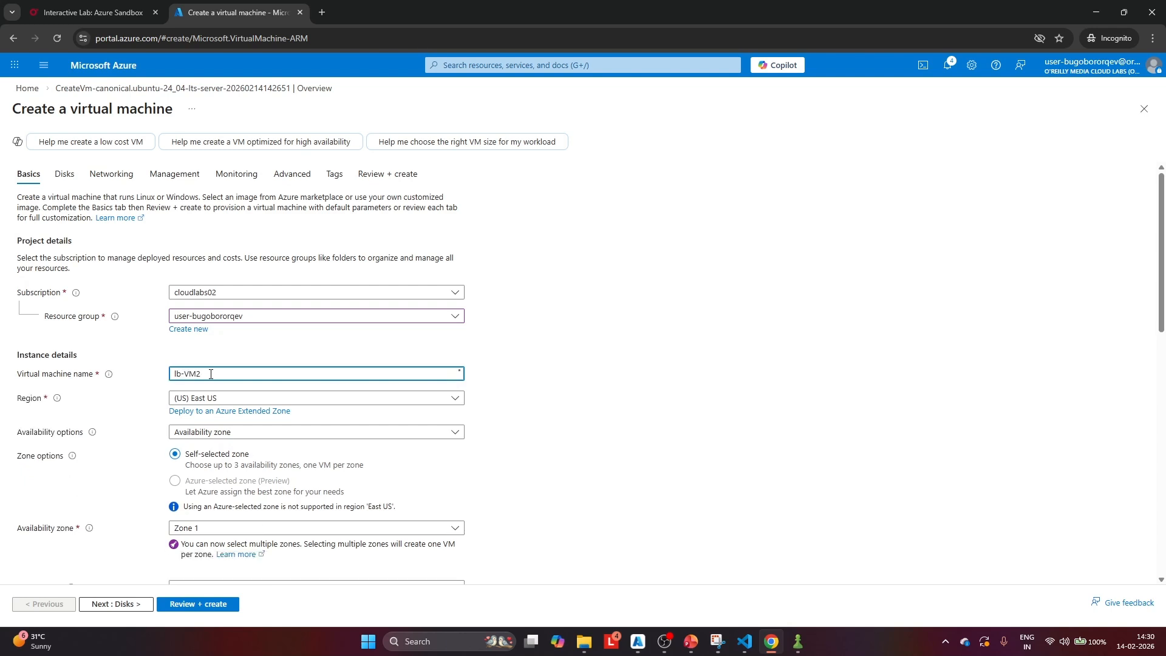
Set lb-VM2's availability to No infrastructure redundancy required and its security type to Standard
scroll(211, 373, down, 2)
click(263, 310)
click(261, 324)
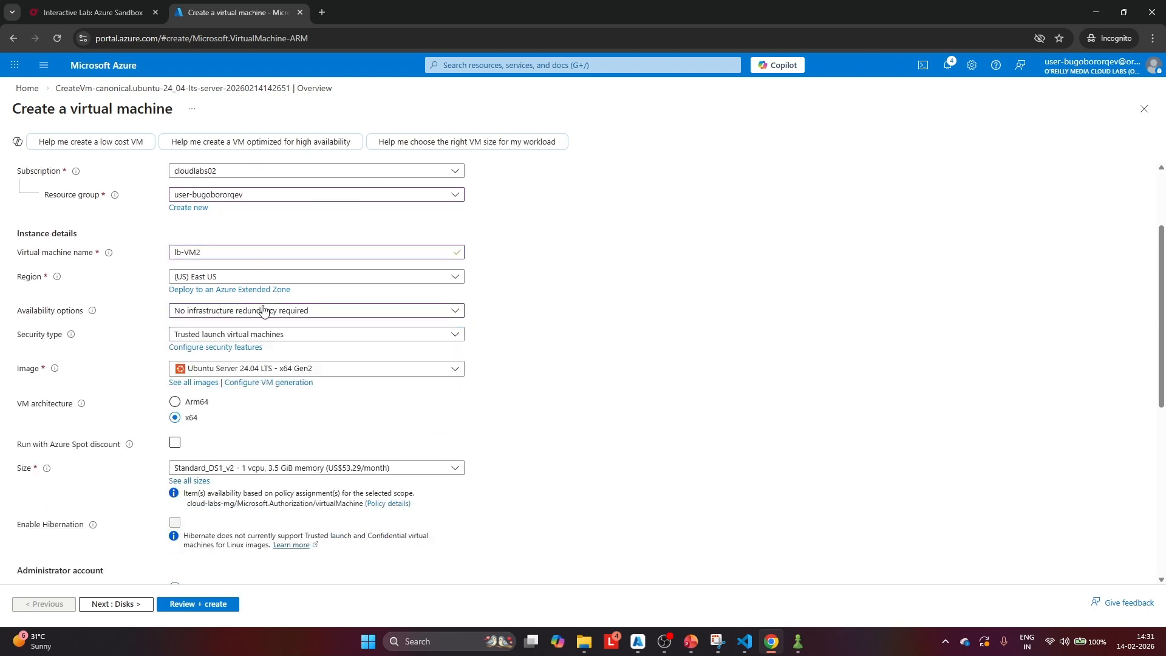
scroll(263, 310, down, 1)
click(252, 274)
click(228, 294)
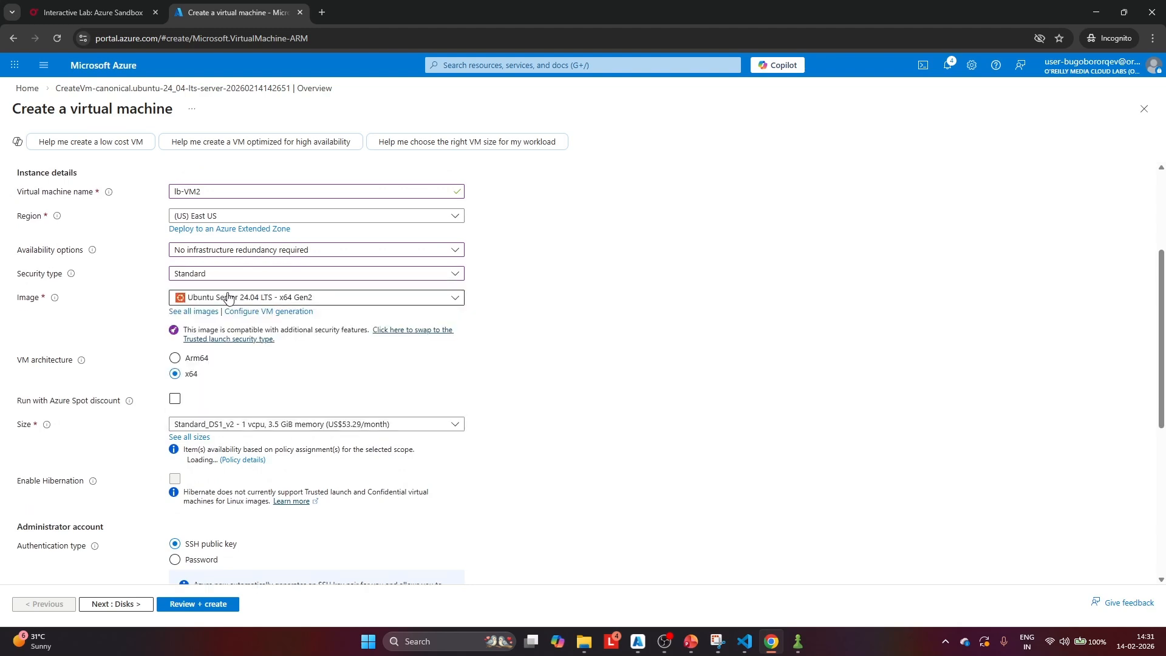
Switch lb-VM2's administrator account to password authentication and set its username to azureuser
scroll(347, 310, down, 3)
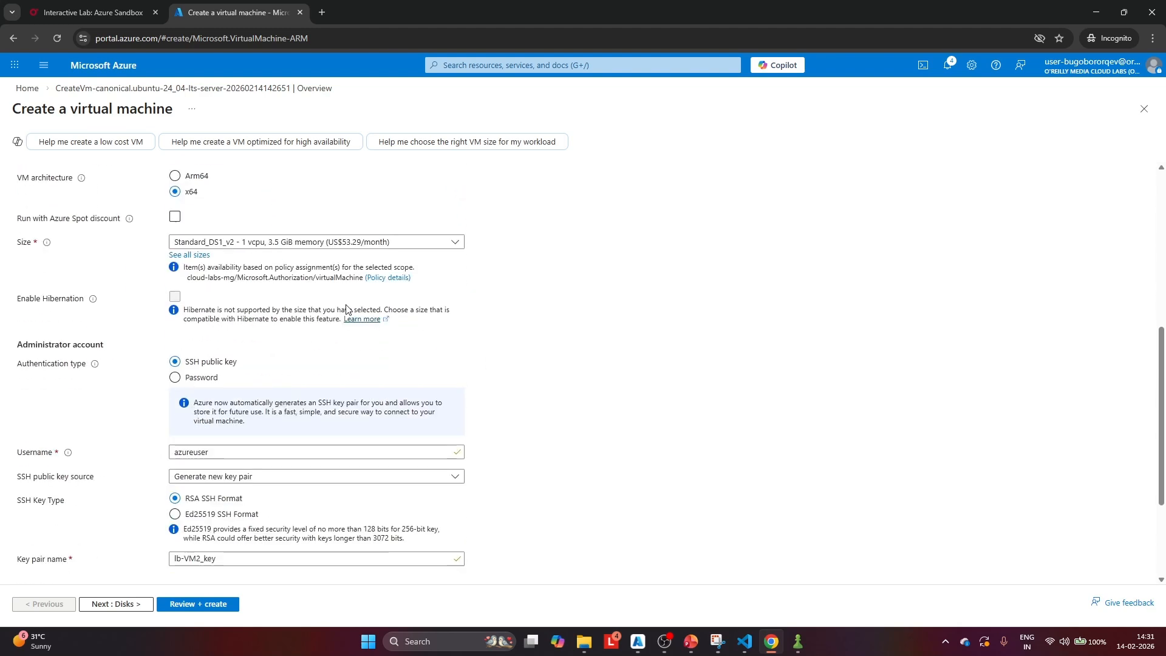
click(177, 379)
click(208, 404)
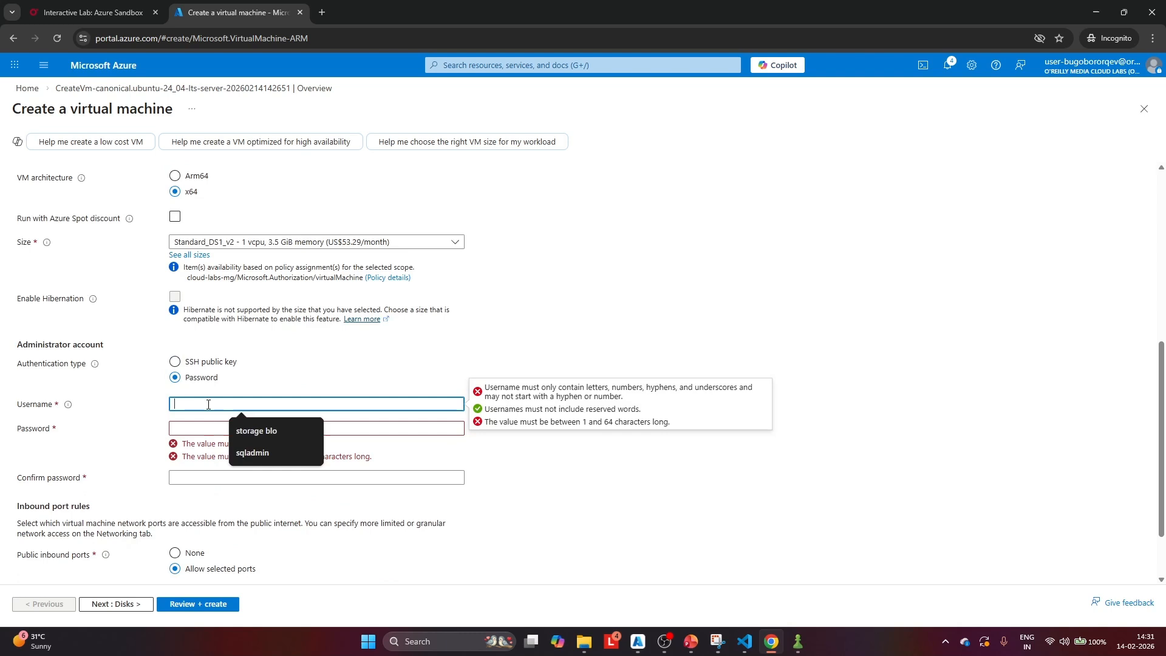
text(azure)
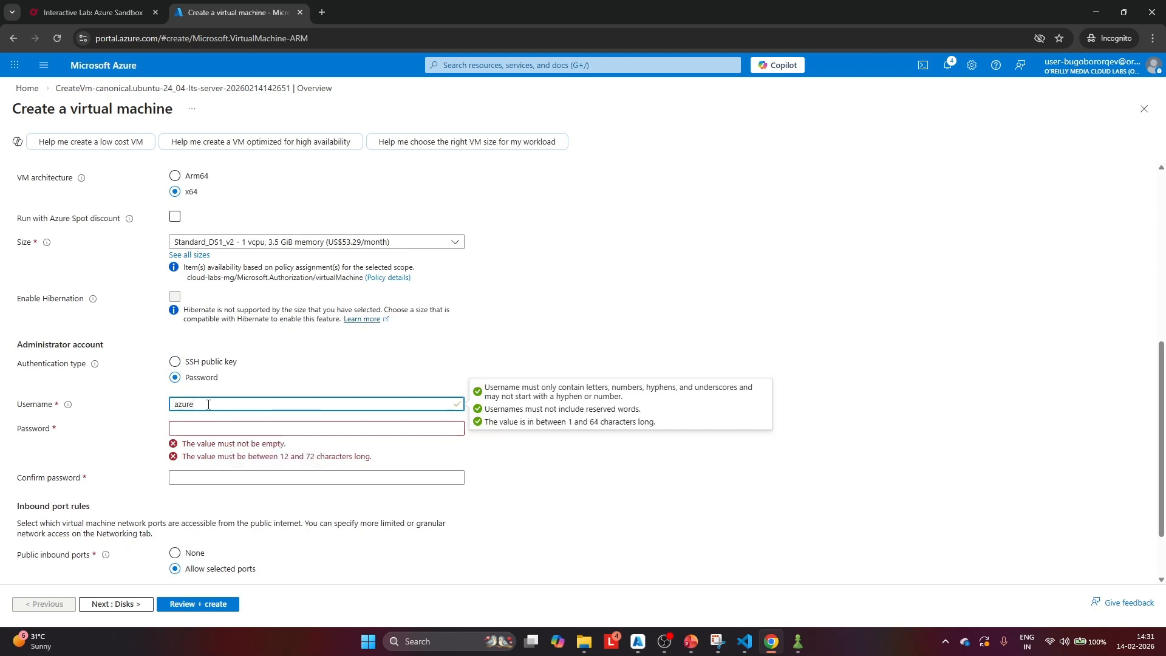
text(user)
Enter and confirm the administrator account password for lb-VM2
click(203, 427)
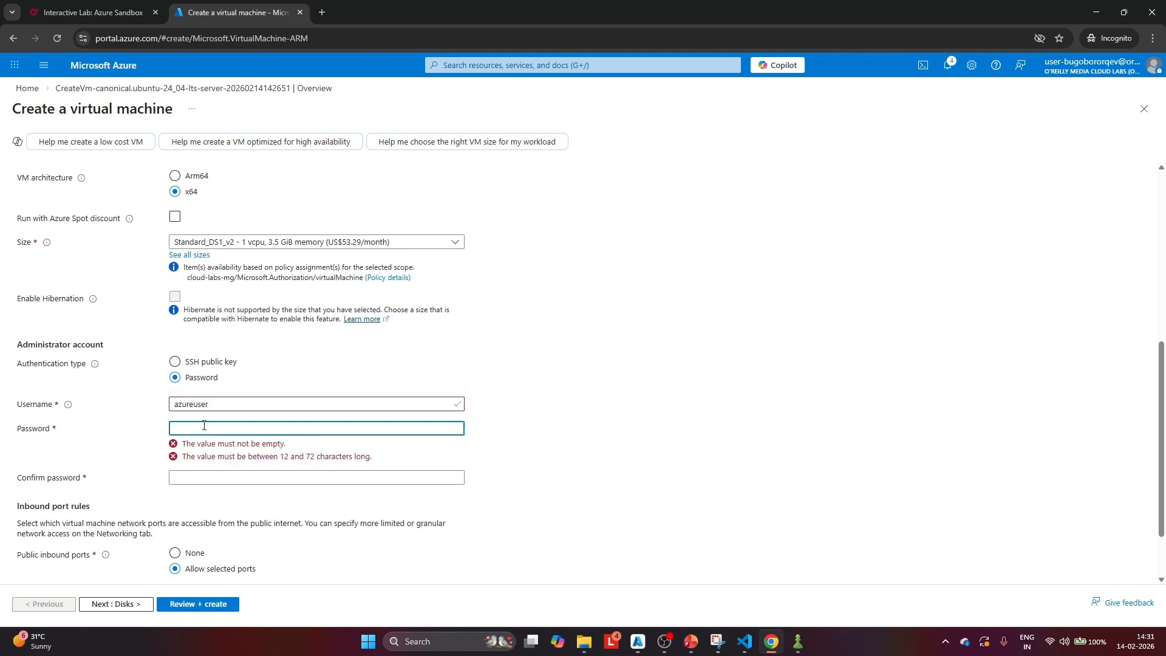
text(•••••••)
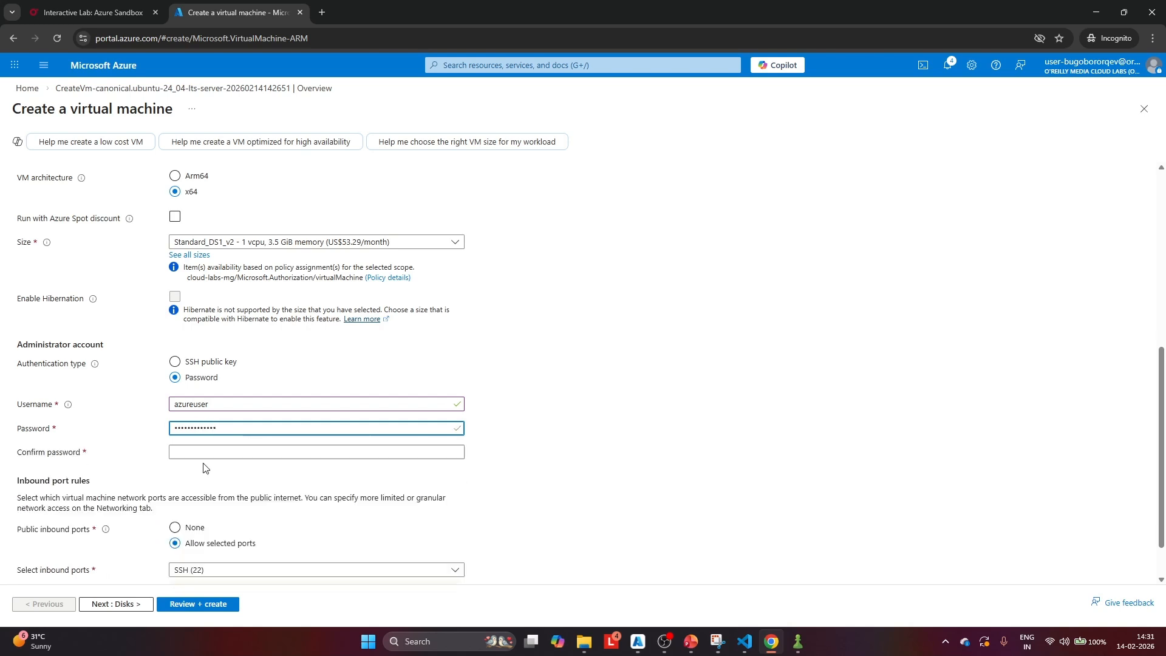
click(204, 451)
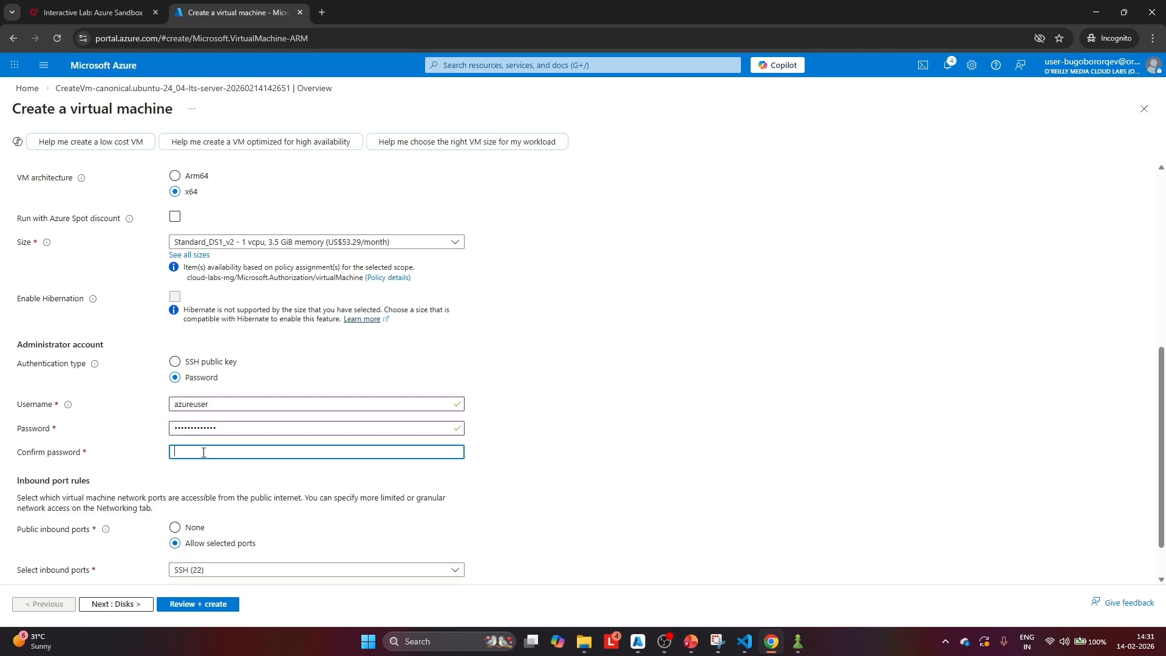
text(•••••••)
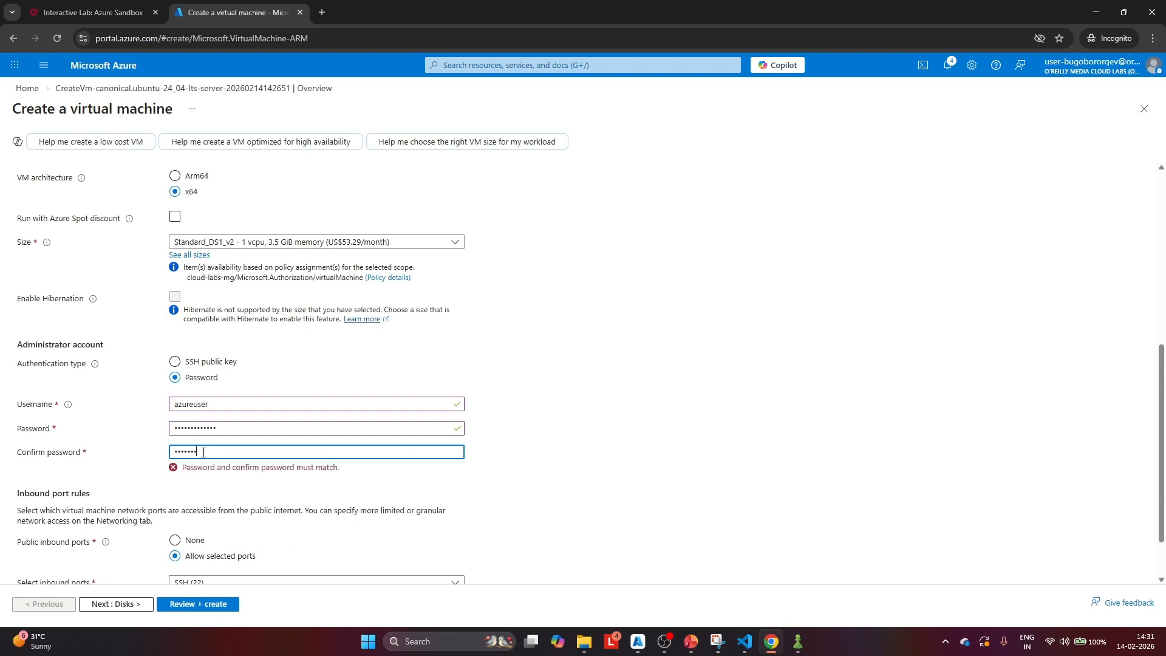
scroll(203, 452, down, 1)
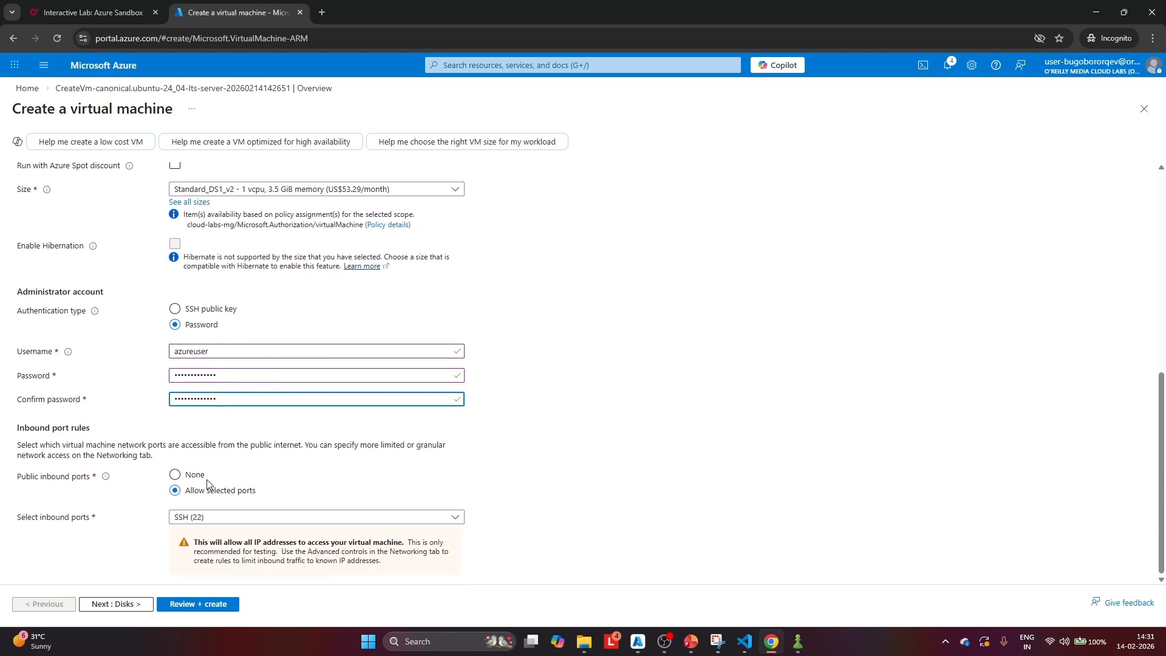
Set lb-VM2's public inbound ports to None and place it in lb-vnet's backend_subnet
click(176, 476)
scroll(253, 412, up, 7)
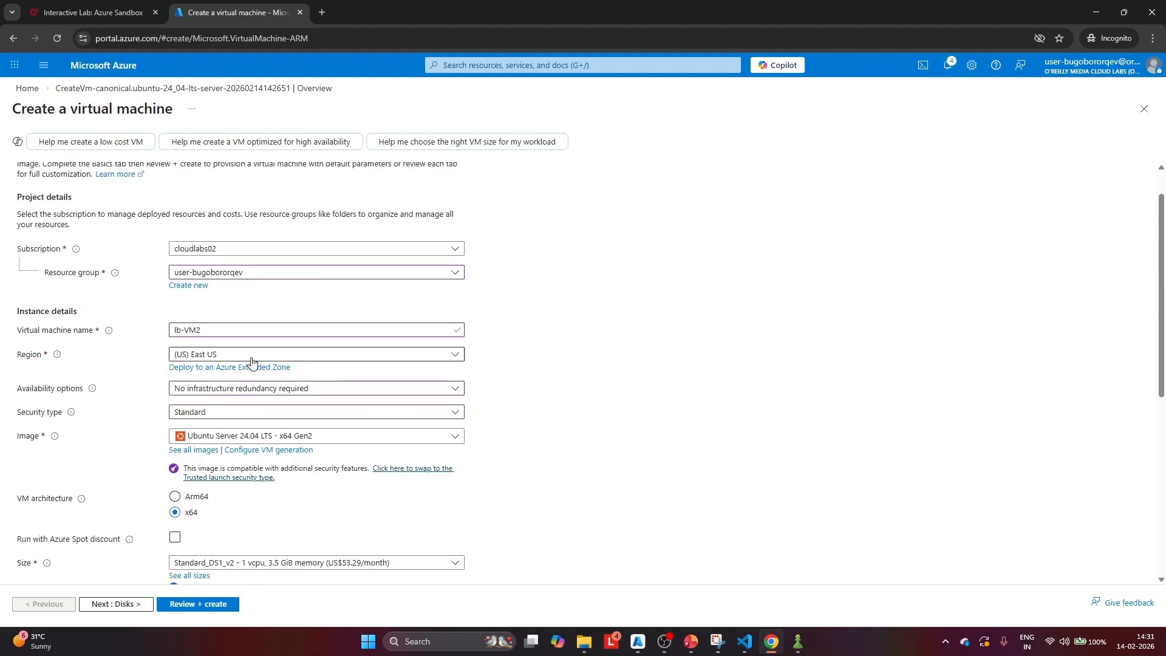
click(113, 177)
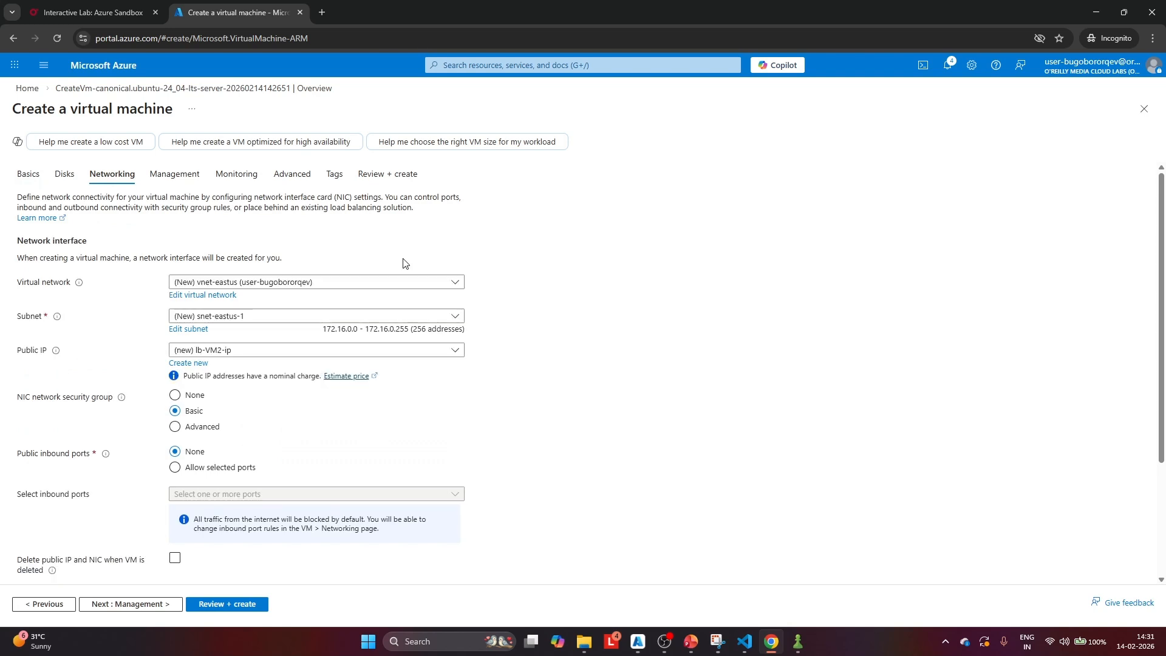
click(390, 286)
click(273, 339)
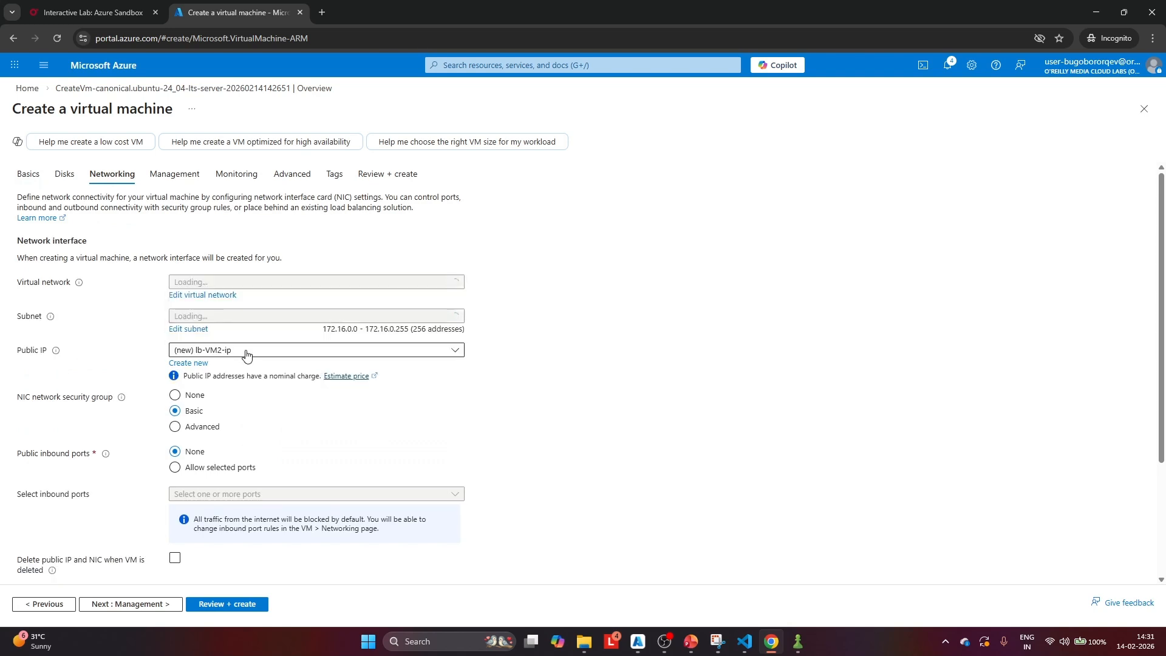
click(282, 317)
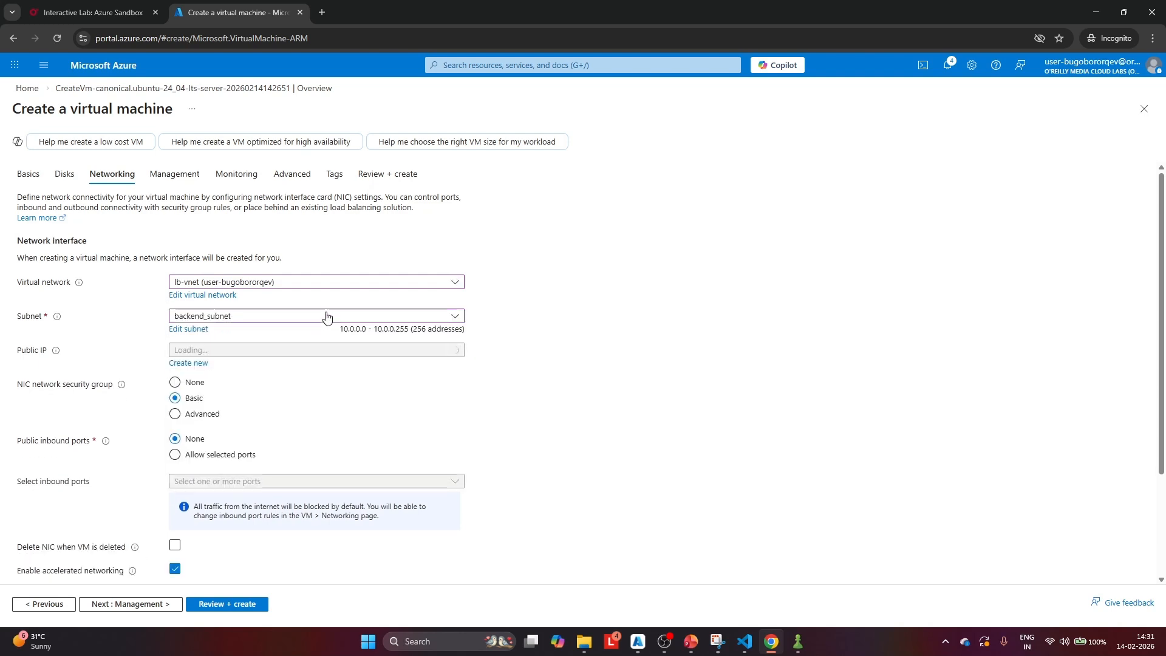
Set lb-VM2's public IP to None and assign the existing lb-VM1-nsg with the Advanced network security group option
click(243, 352)
click(203, 386)
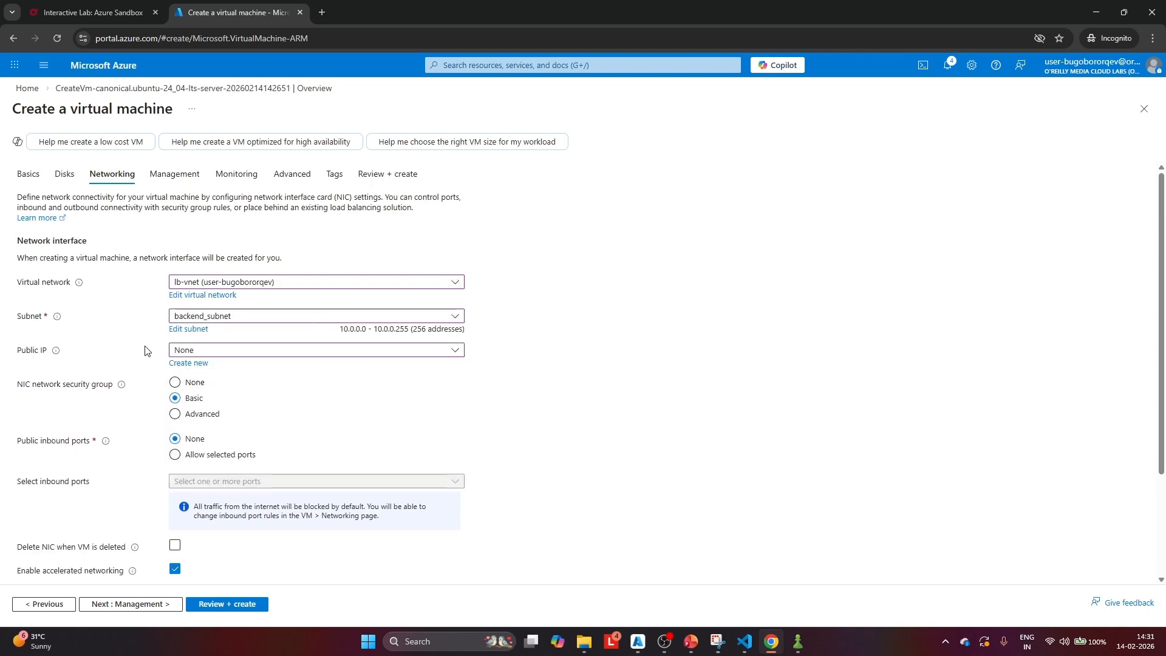
scroll(176, 341, down, 2)
click(175, 276)
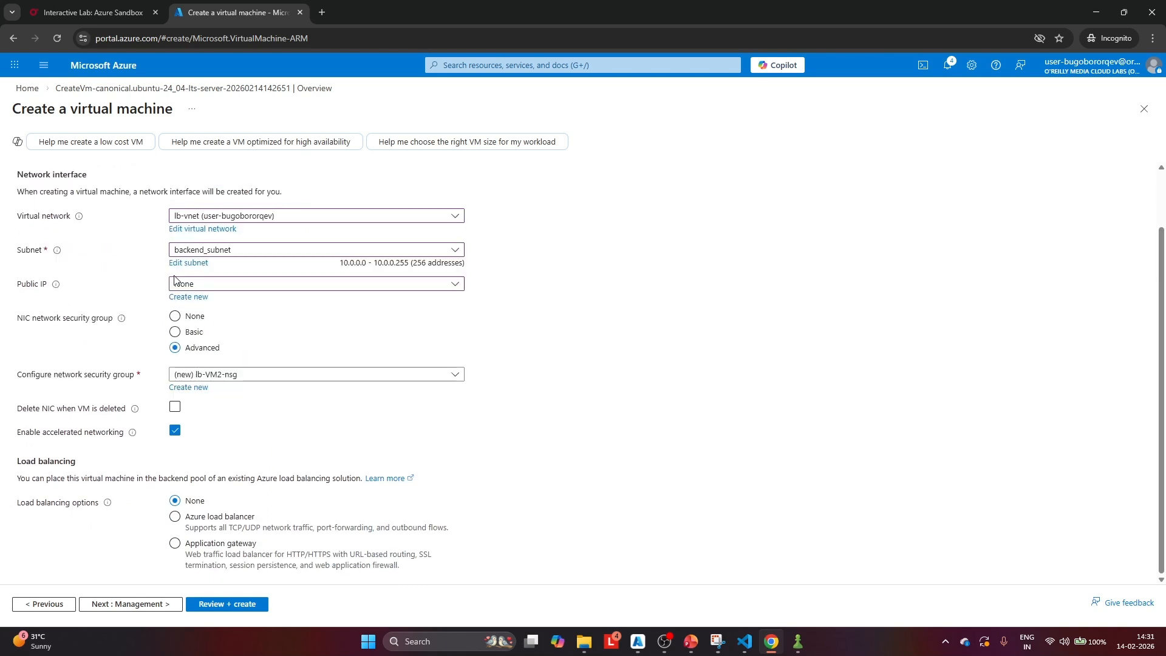
click(253, 377)
click(215, 417)
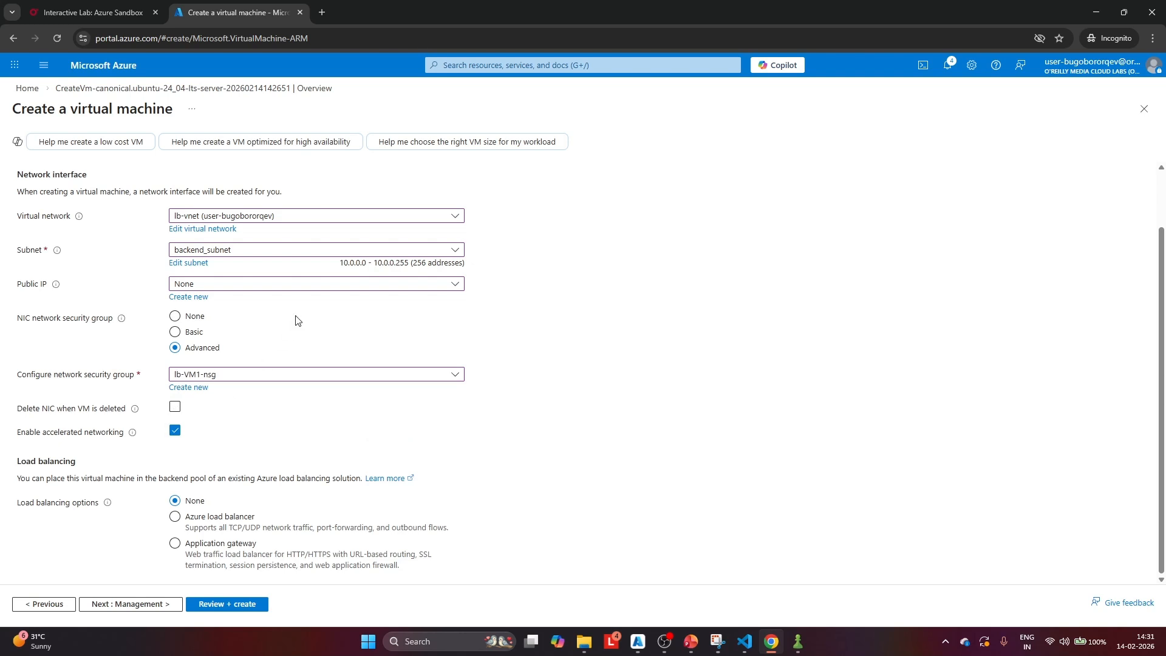
Place lb-VM2 behind the Azure load balancer lb-demo in the lb-backend pool and create the virtual machine
click(176, 517)
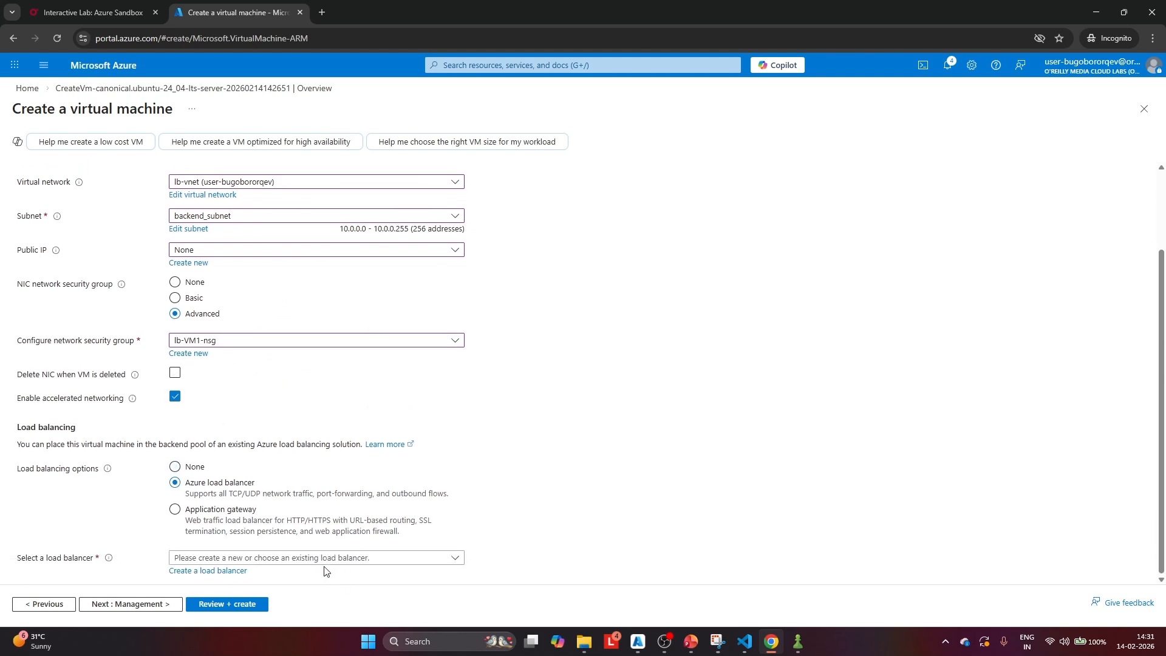
click(322, 560)
click(206, 510)
scroll(303, 444, down, 1)
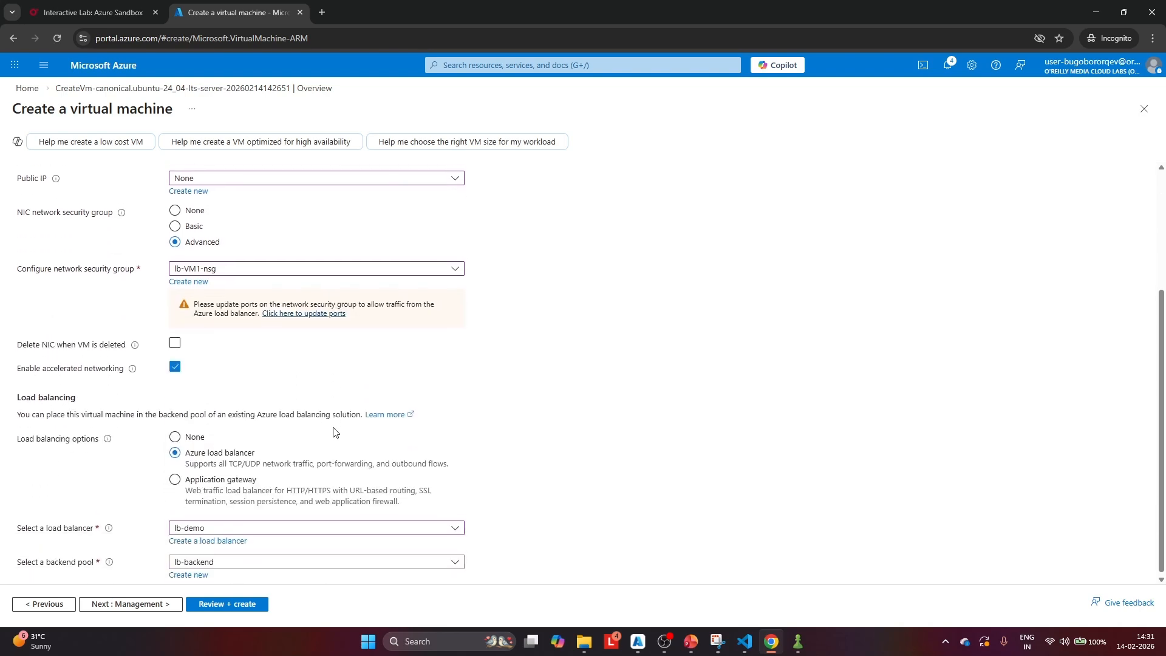
scroll(419, 398, up, 3)
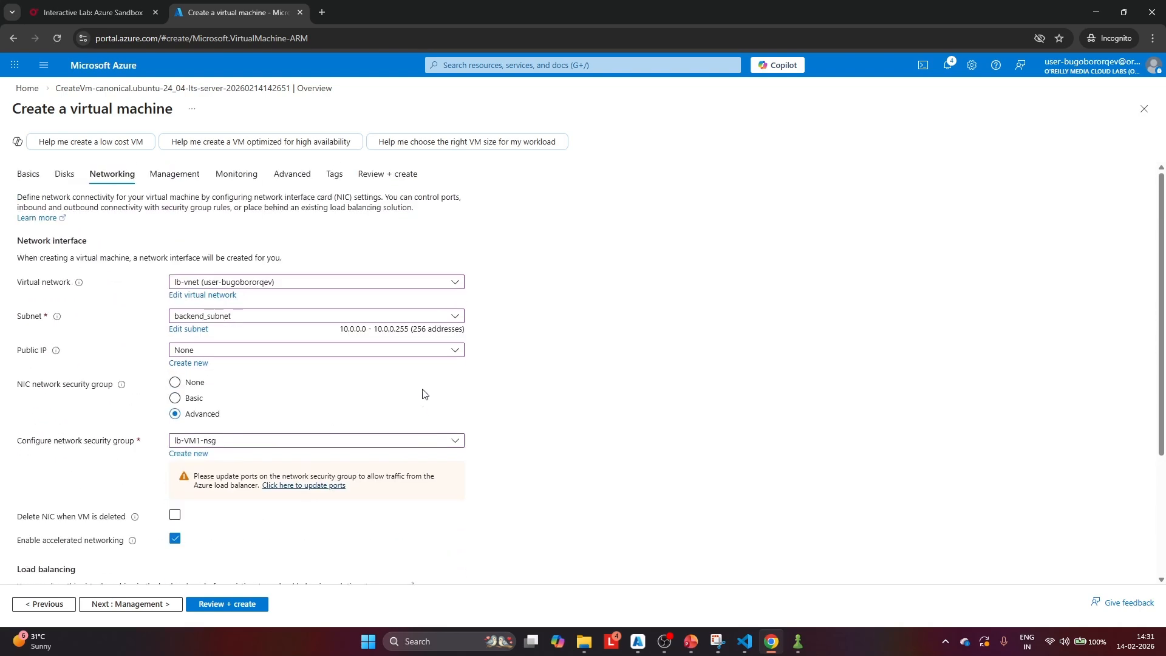
click(233, 603)
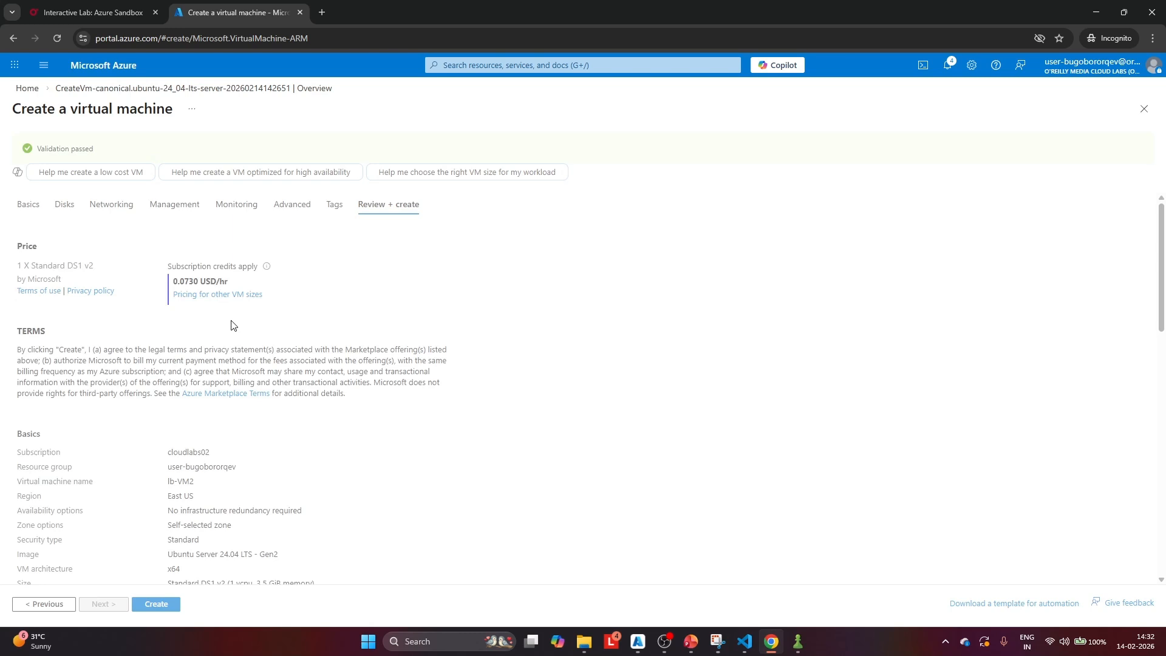
click(156, 604)
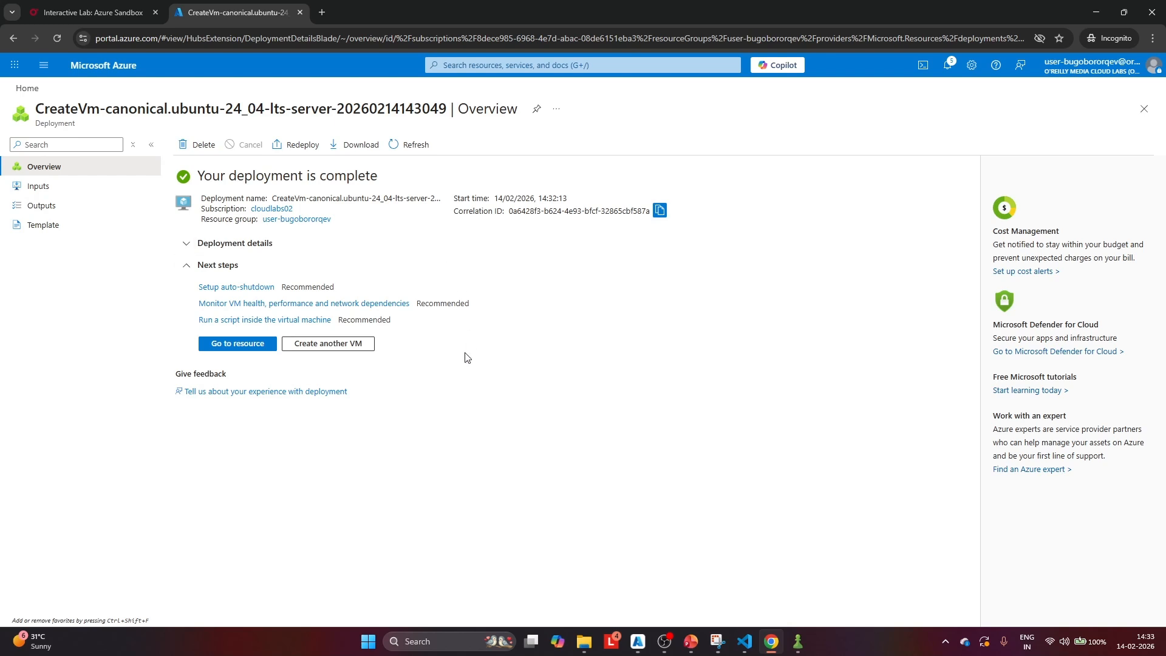
Start another virtual machine in the existing resource group and name it lb-VMtest
click(336, 351)
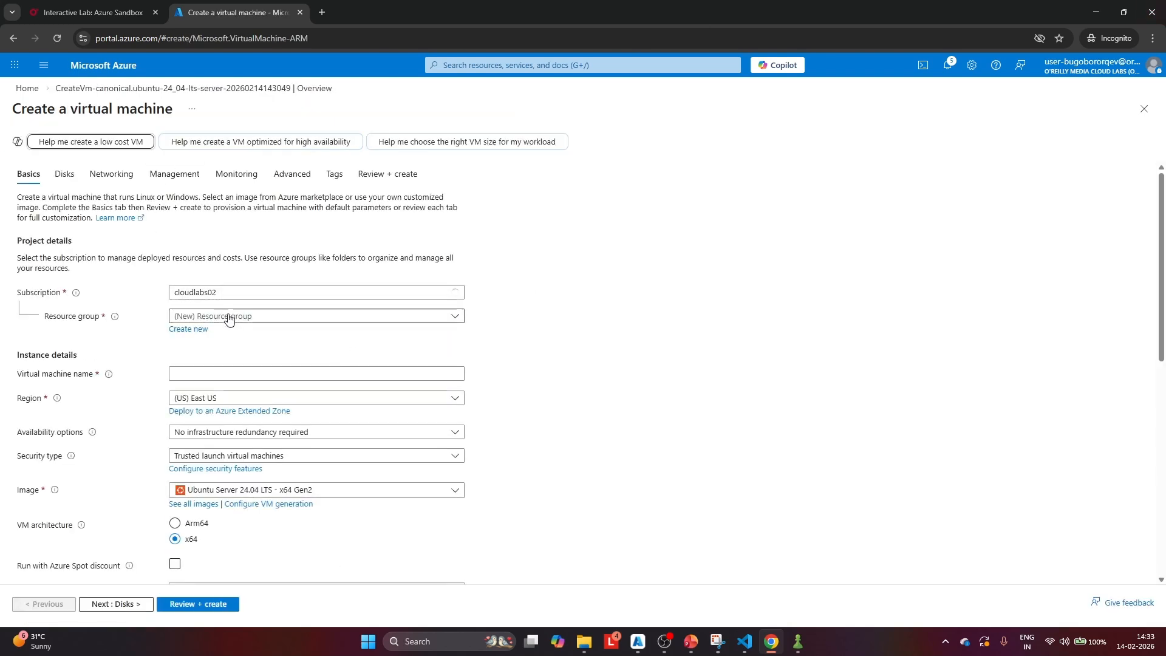
click(229, 314)
click(218, 358)
click(218, 367)
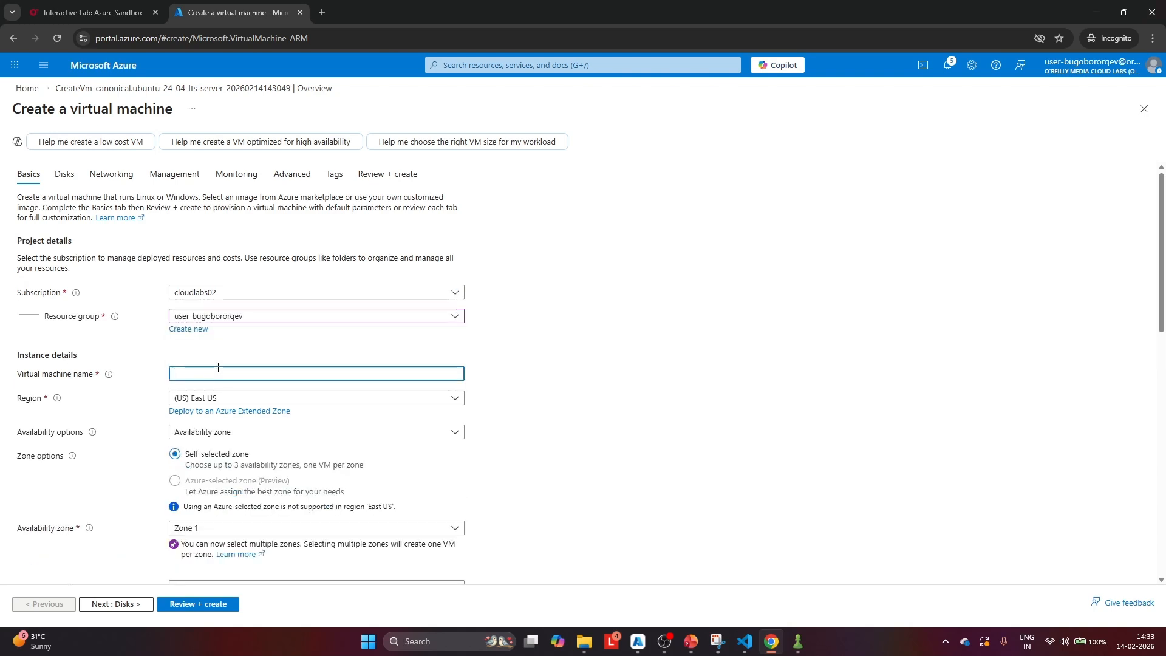
text(lb-)
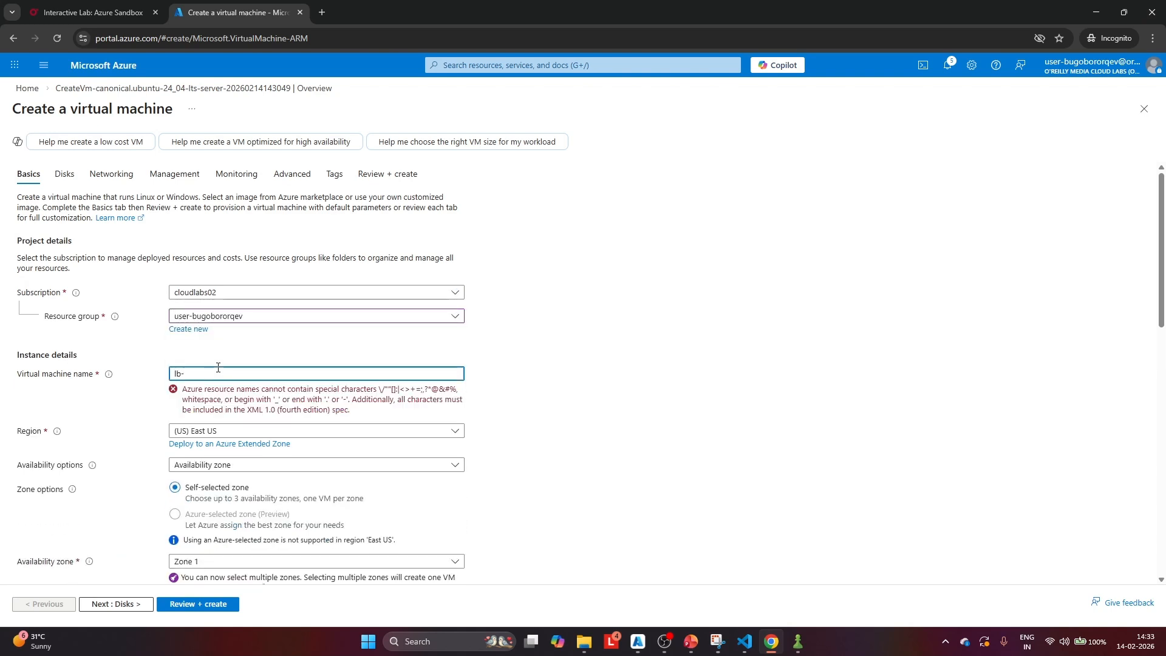
text(VMtest)
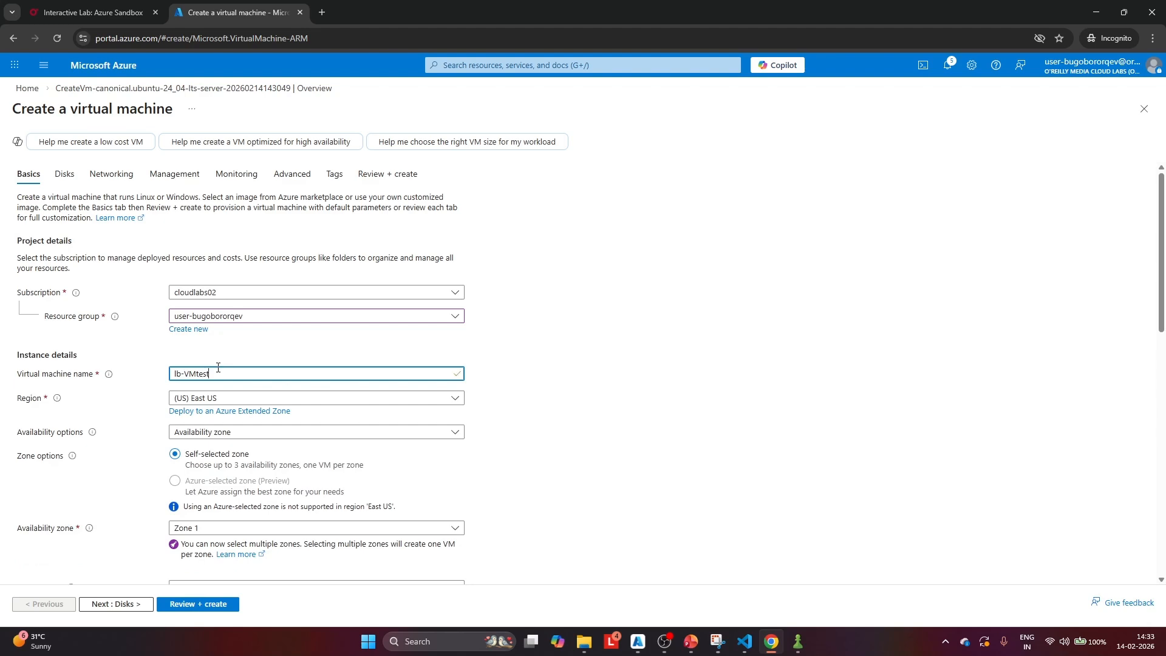
Set lb-VMtest's availability to No infrastructure redundancy required and its security type to Standard
scroll(239, 335, down, 2)
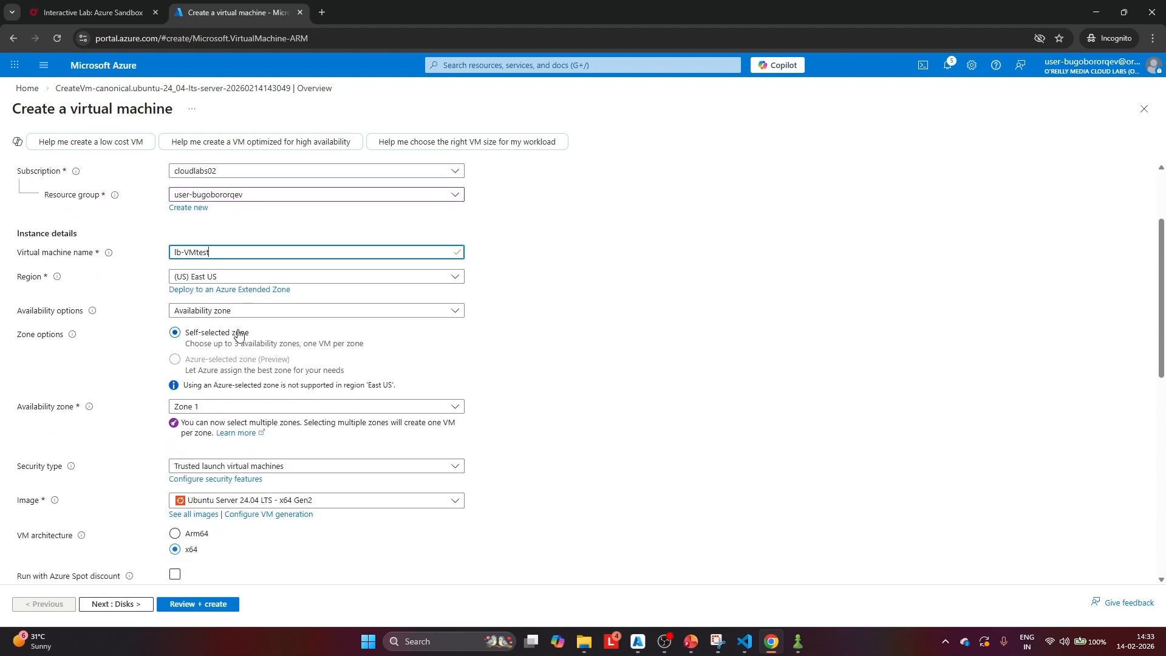
click(238, 310)
click(234, 327)
scroll(255, 288, down, 2)
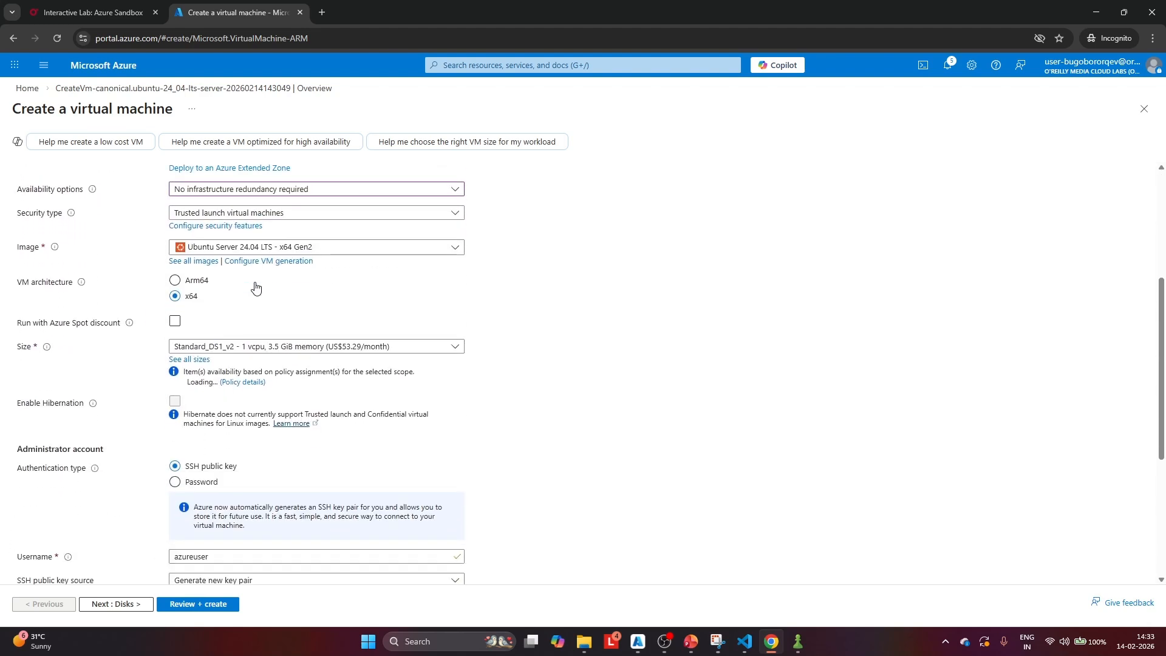
click(255, 213)
click(201, 229)
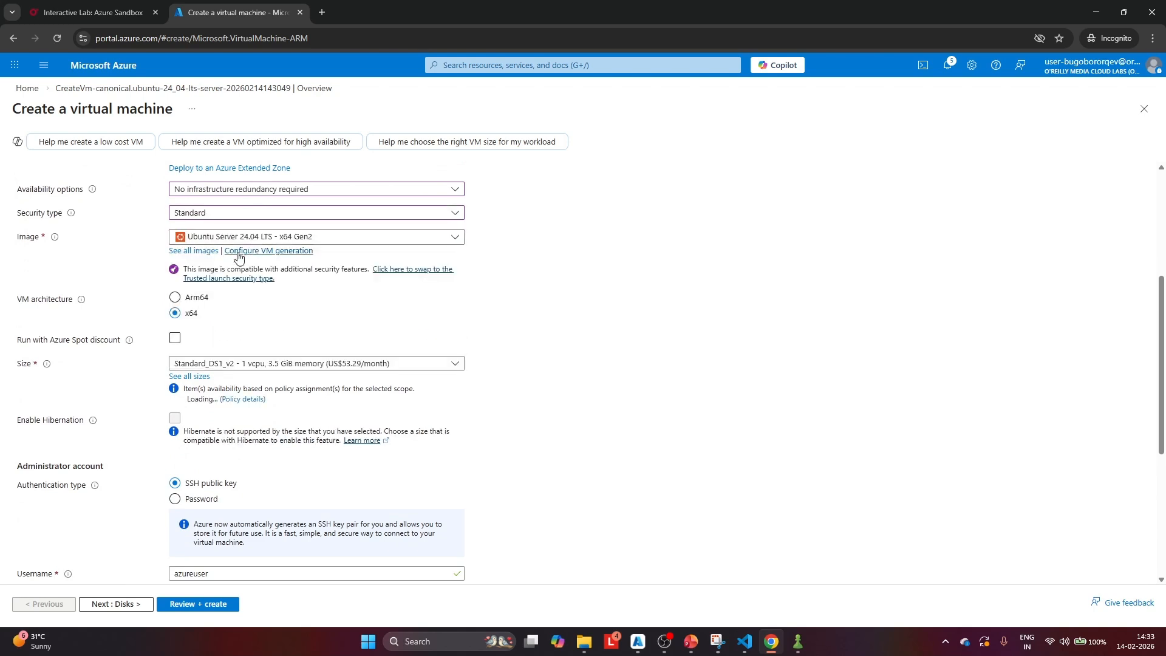
Switch lb-VMtest's administrator account to password authentication and set its username to azureuser
scroll(239, 257, down, 2)
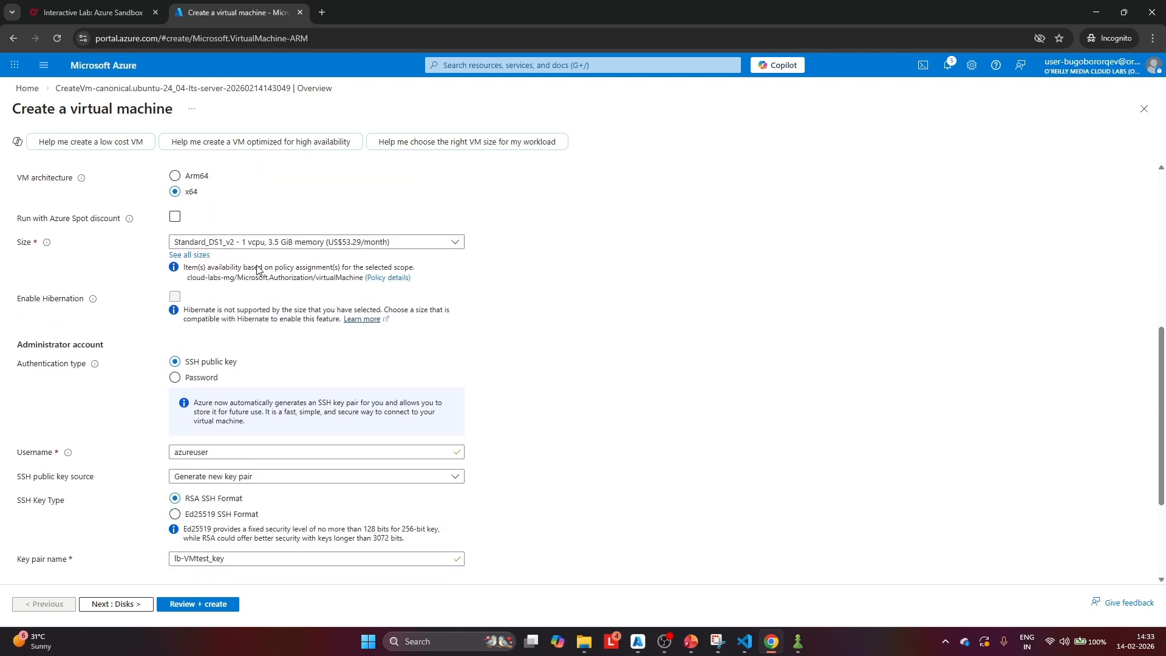
click(175, 377)
click(209, 404)
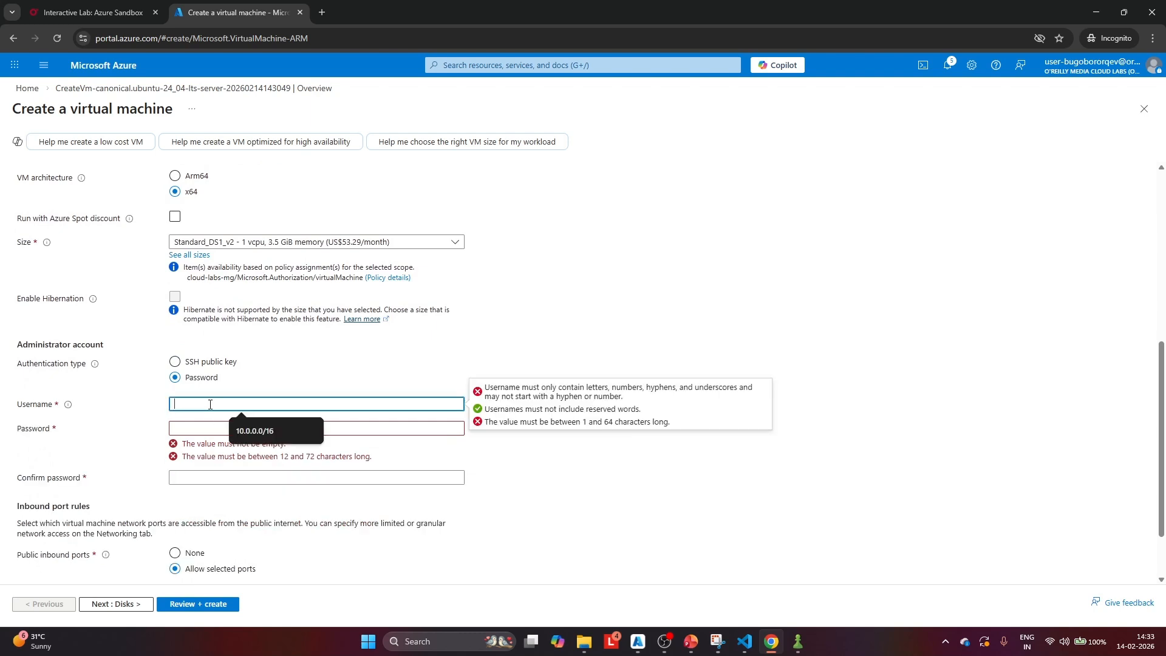
text(azureuser)
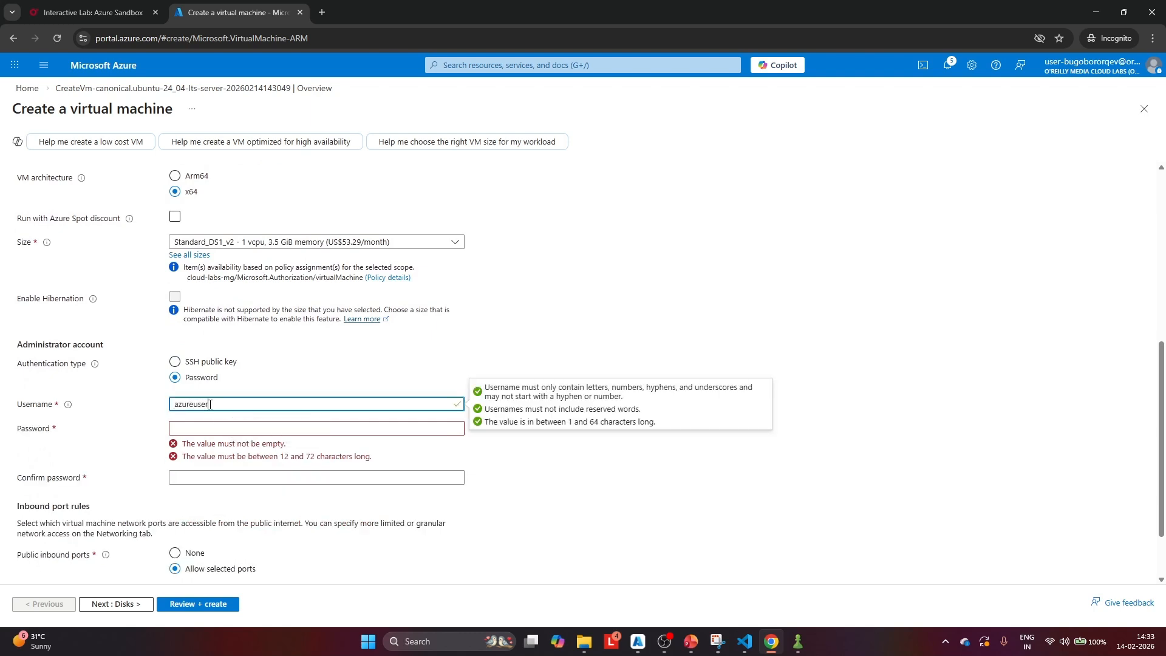
Enter and confirm the administrator account password for lb-VMtest
click(236, 427)
text(••)
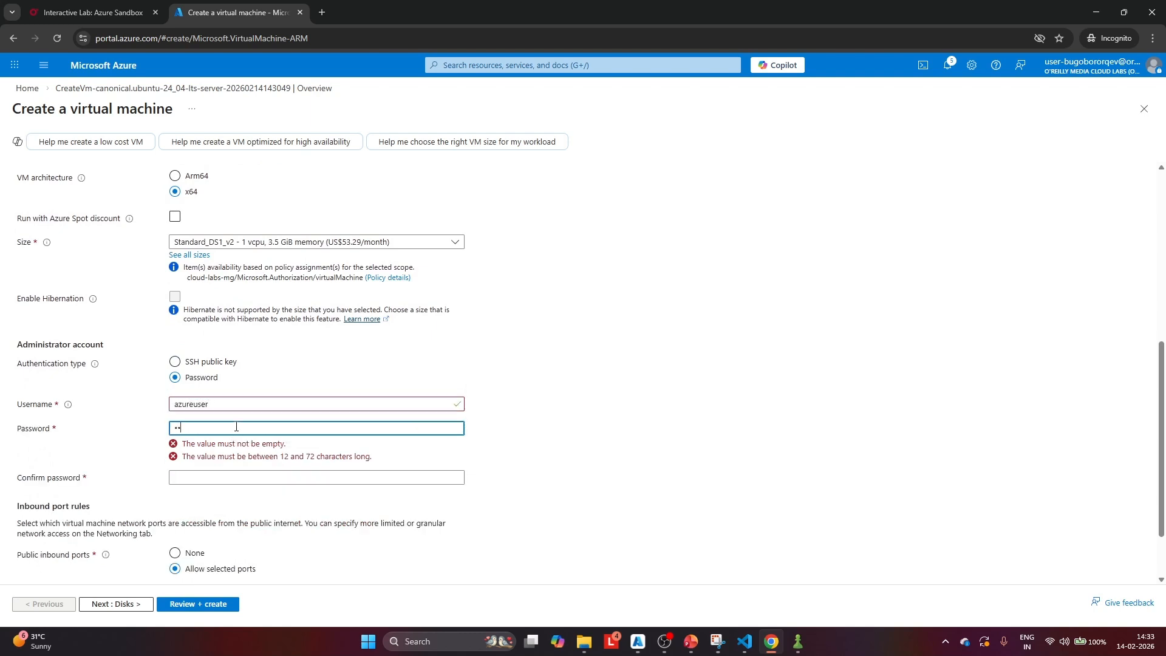
text(••••••)
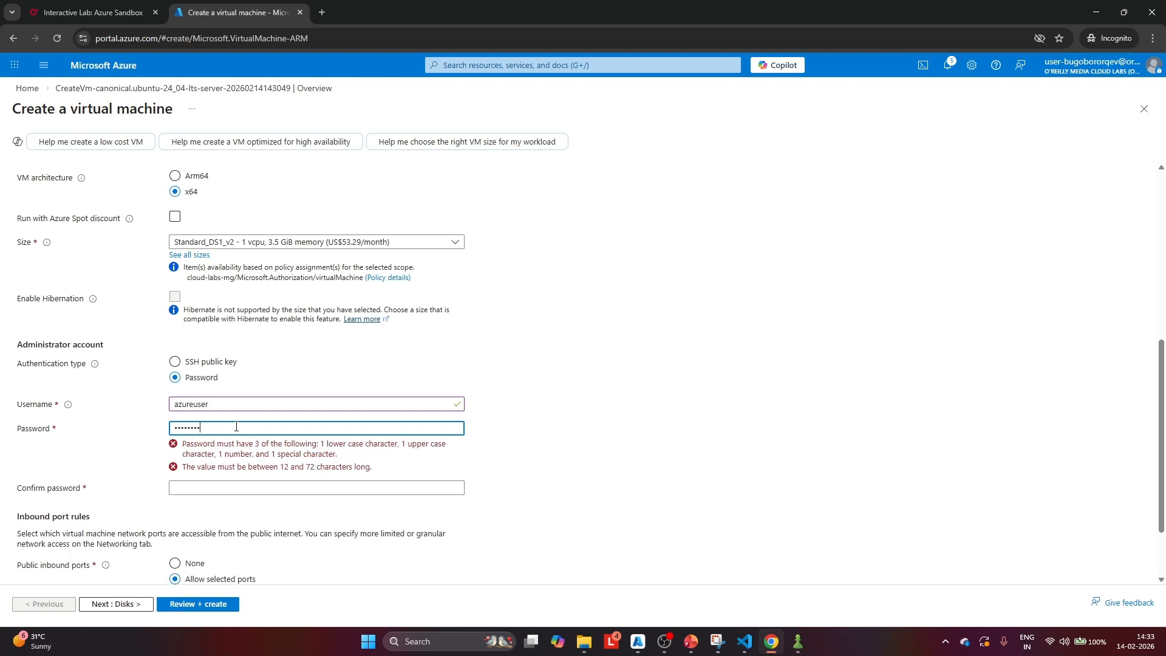
text(•••••)
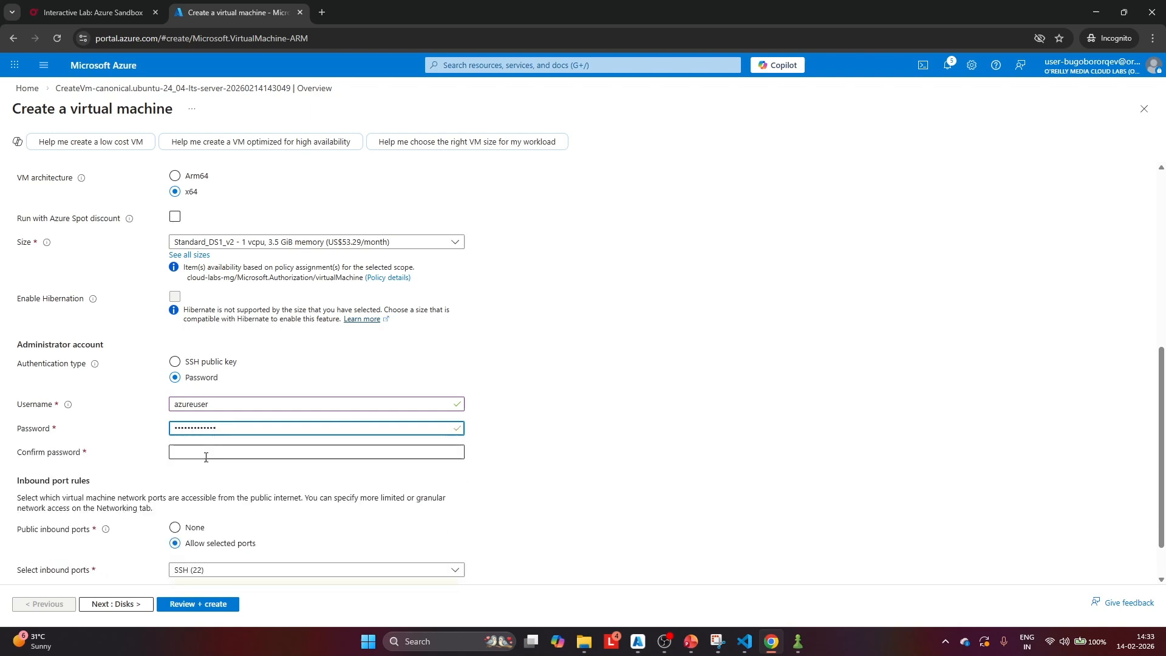
click(206, 456)
text(•••••••)
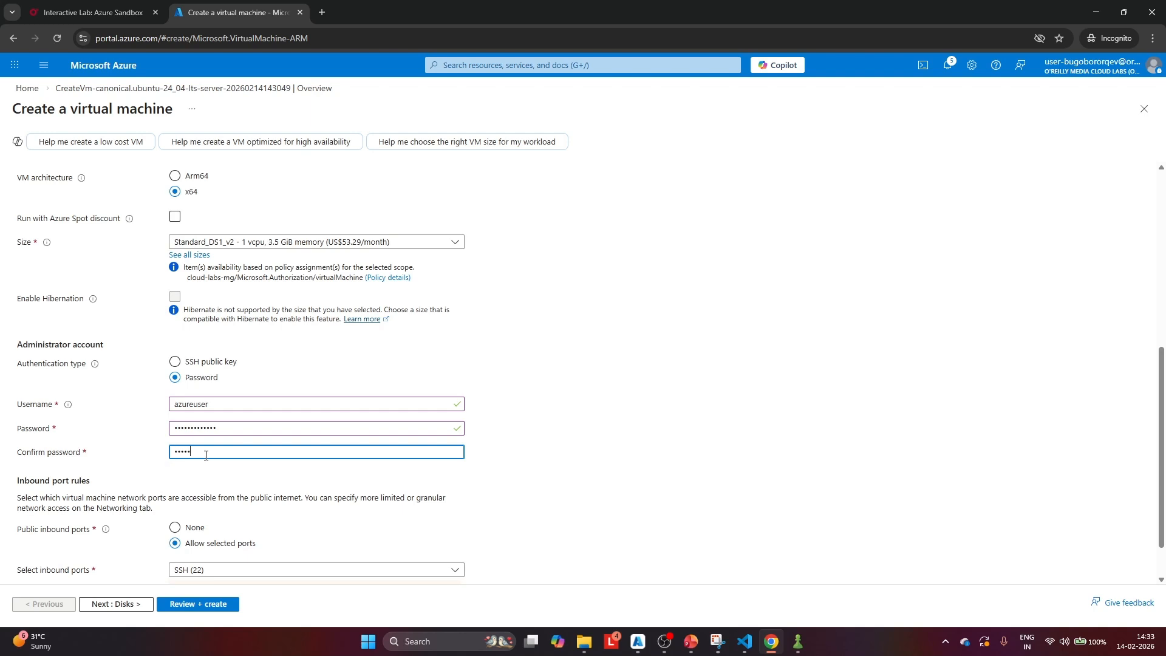
text(••••••)
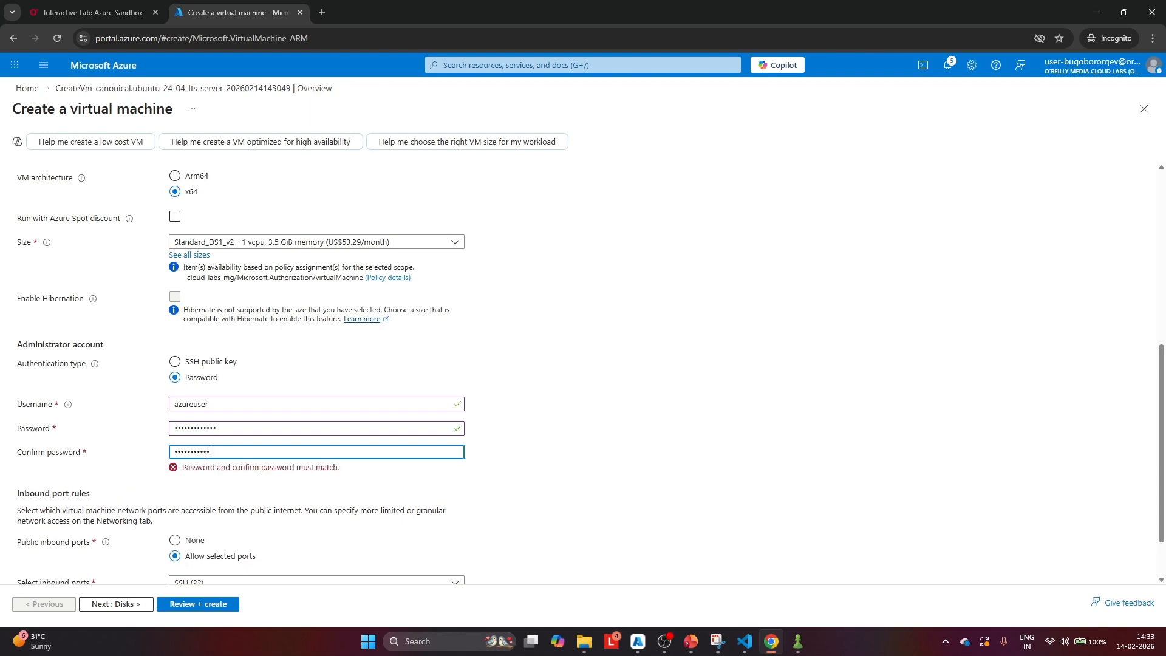
Set lb-VMtest's public inbound ports to None and place it in lb-vnet's backend_subnet
scroll(303, 385, down, 1)
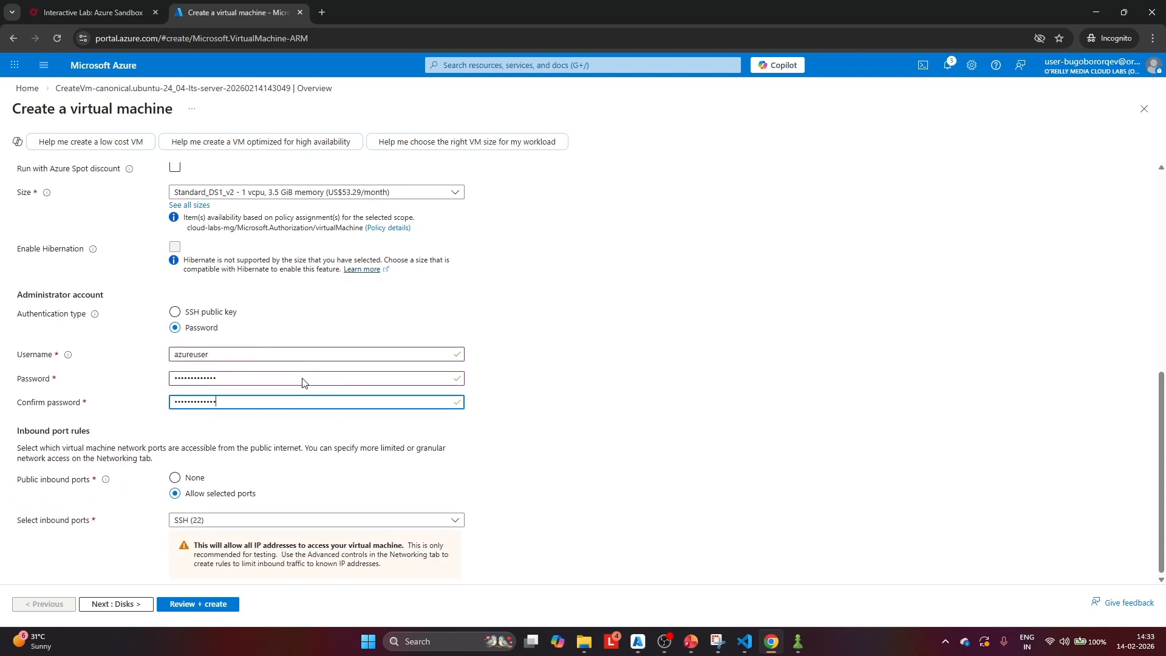
click(175, 480)
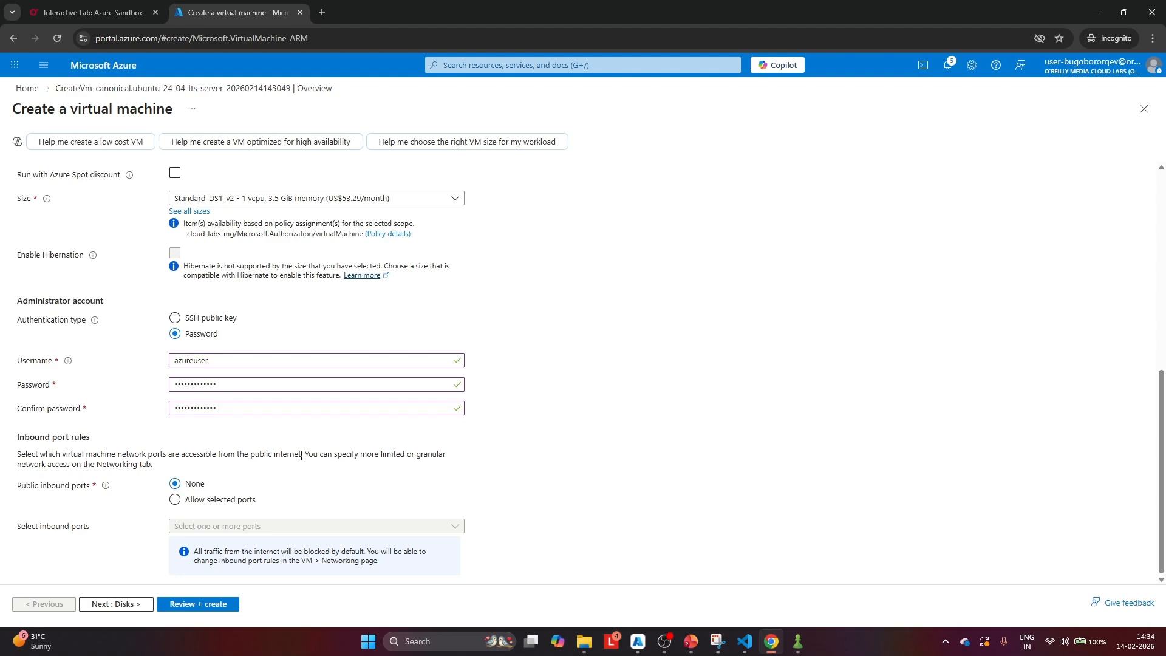
scroll(288, 330, up, 7)
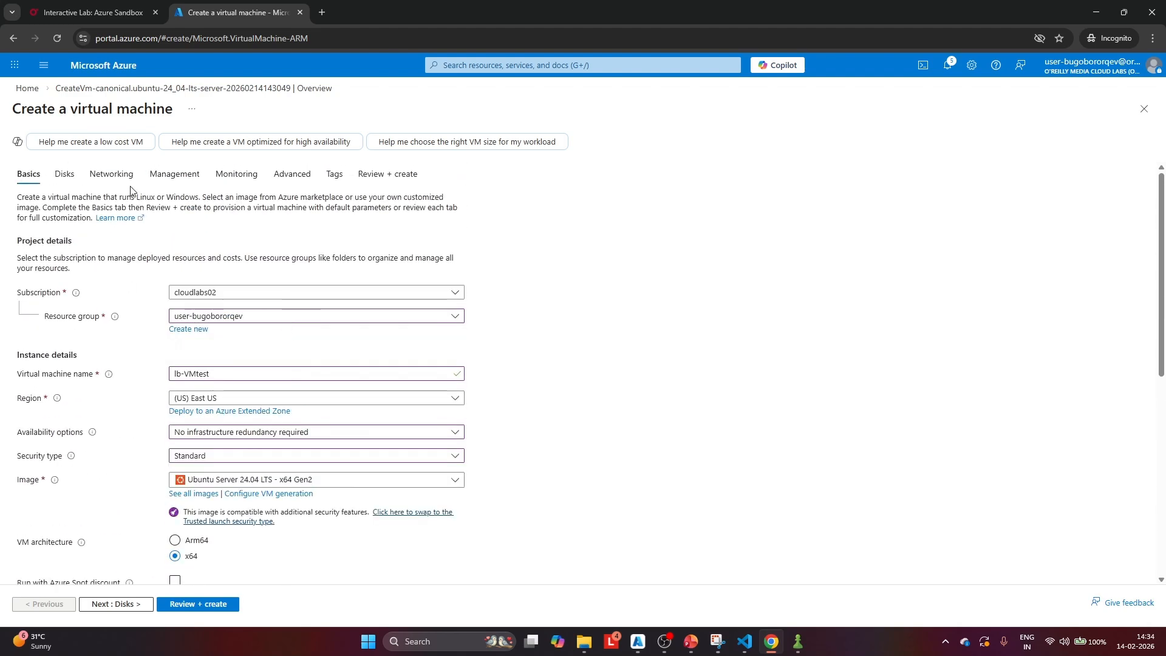
click(113, 177)
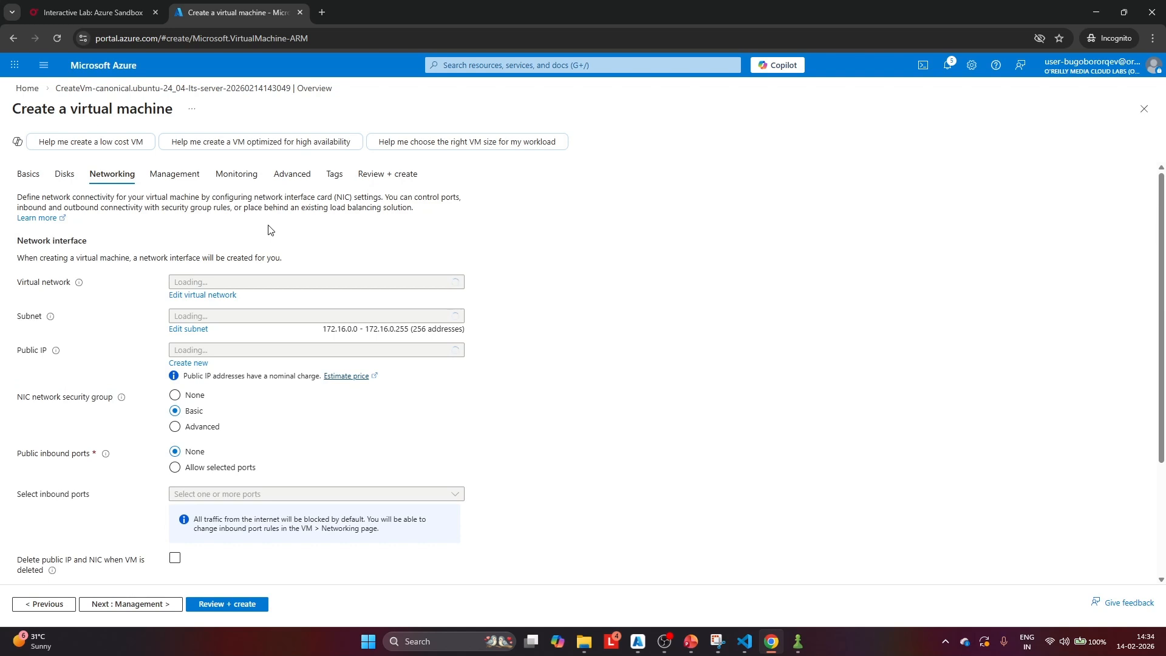
click(292, 282)
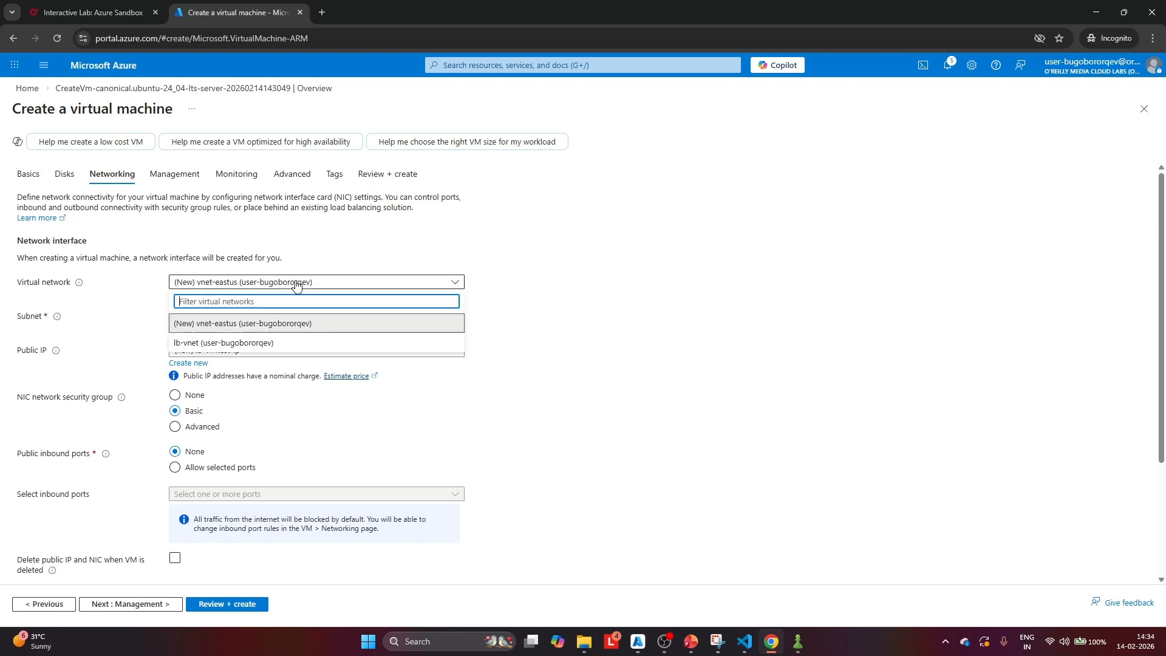
click(236, 343)
click(243, 316)
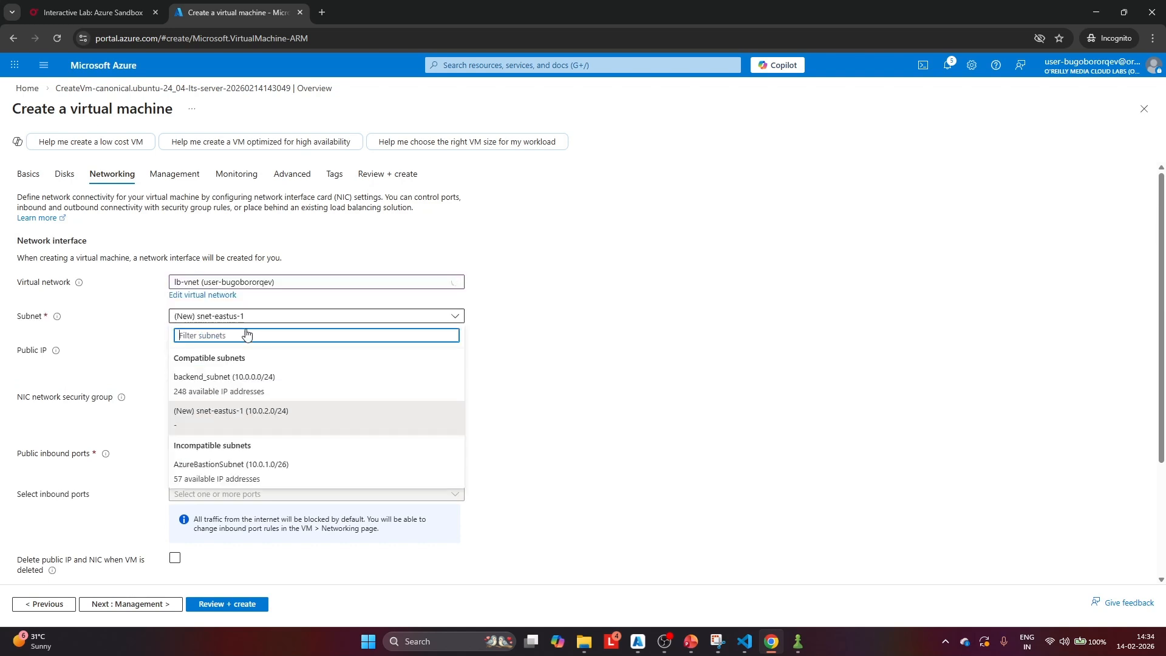
click(250, 393)
Set lb-VMtest's public IP to None and assign the existing lb-VM1-nsg through the Advanced network security group option
scroll(286, 289, down, 2)
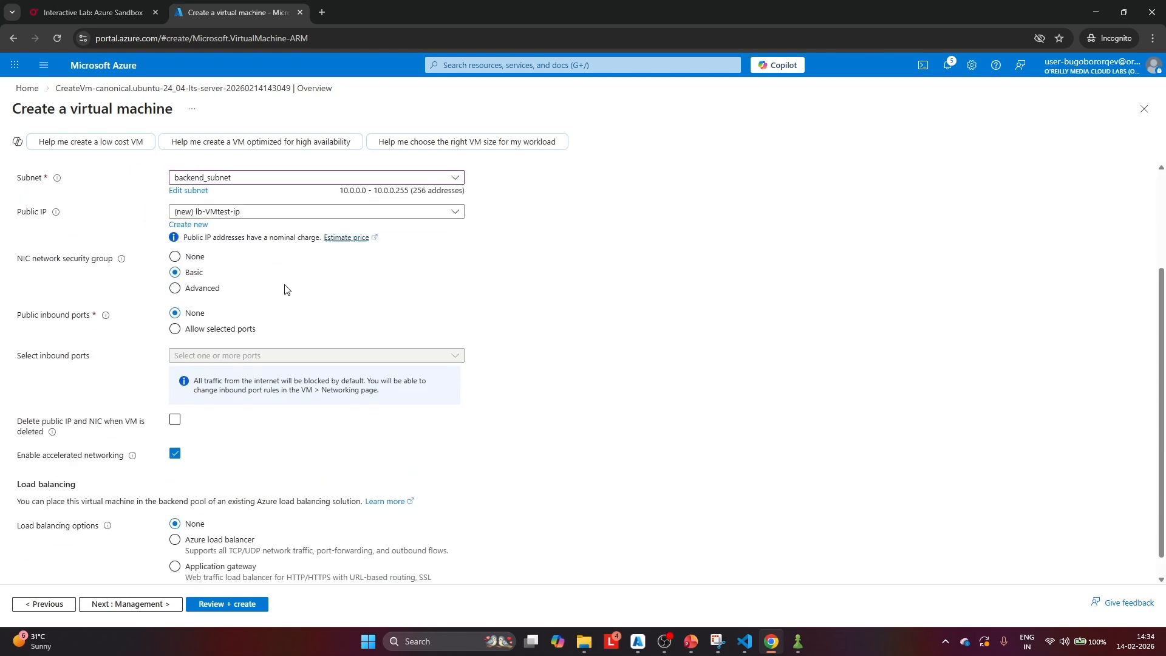
click(205, 217)
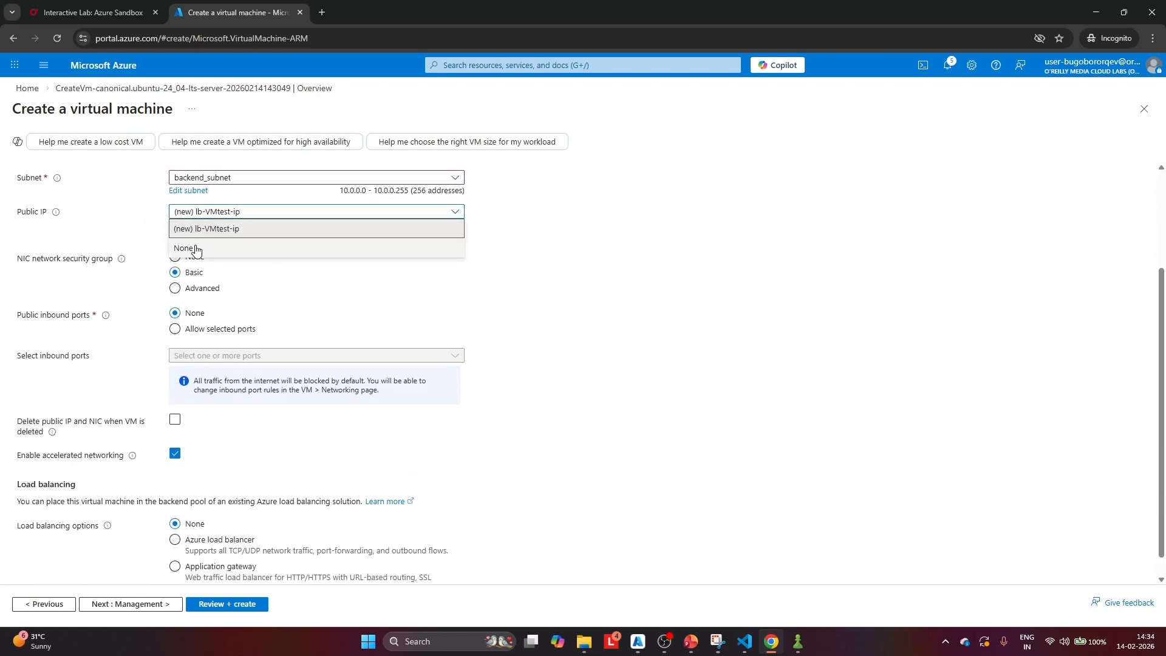
click(203, 251)
click(175, 276)
scroll(178, 285, up, 1)
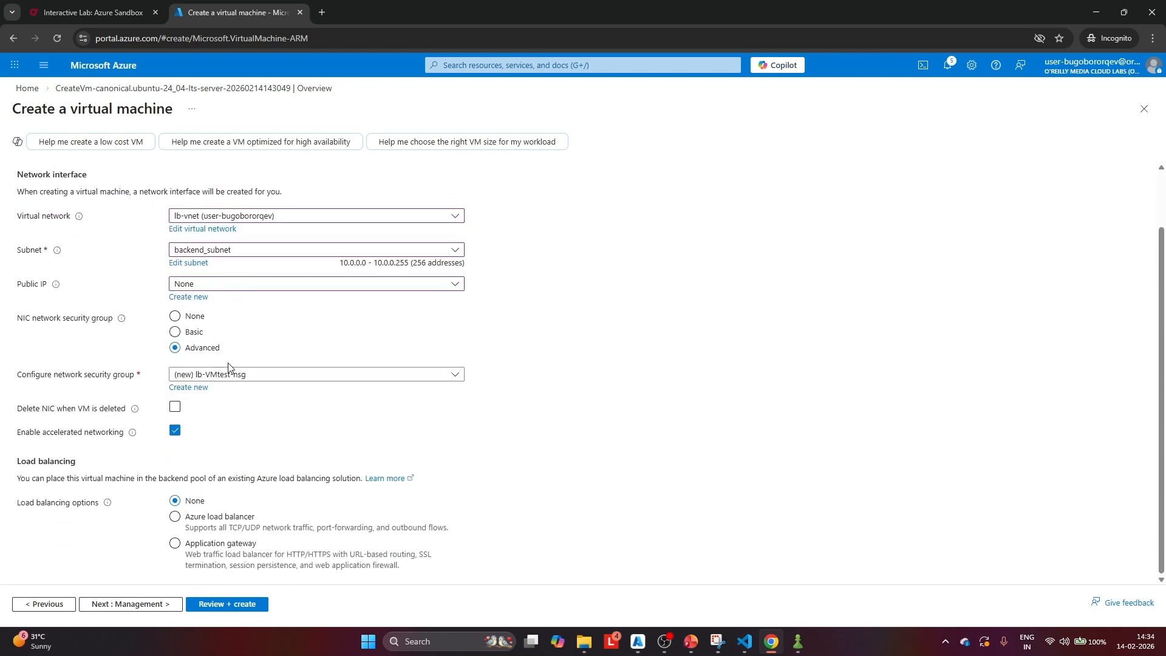
click(233, 380)
click(228, 412)
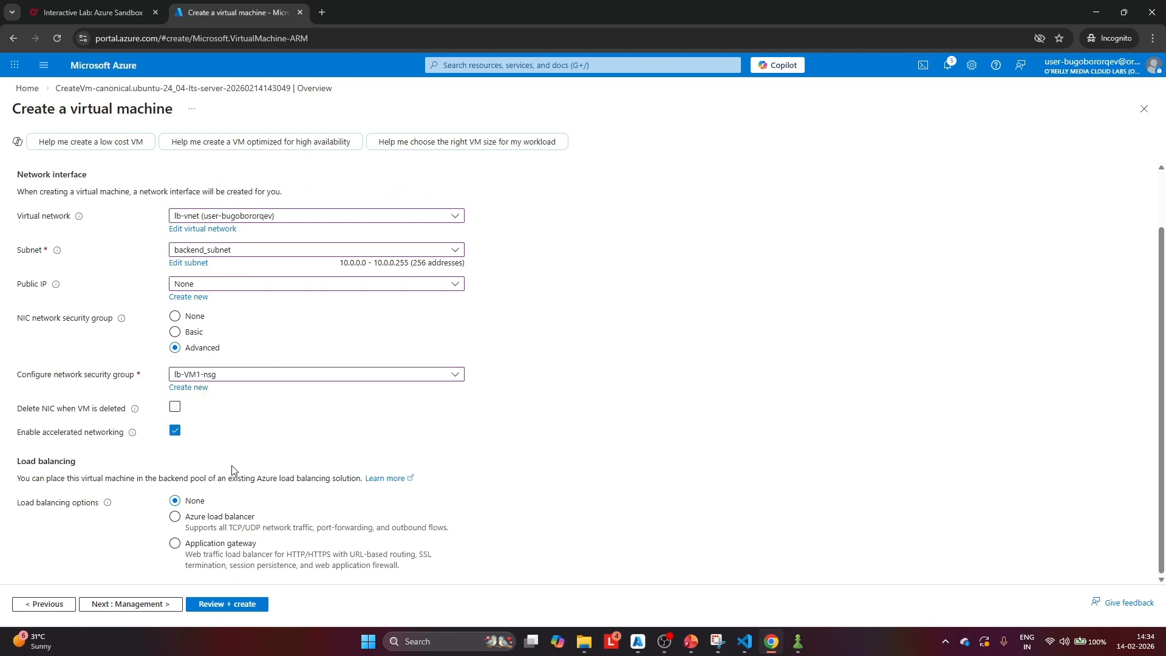
Review lb-VMtest's networking configuration, validate it and create the virtual machine
scroll(249, 452, up, 2)
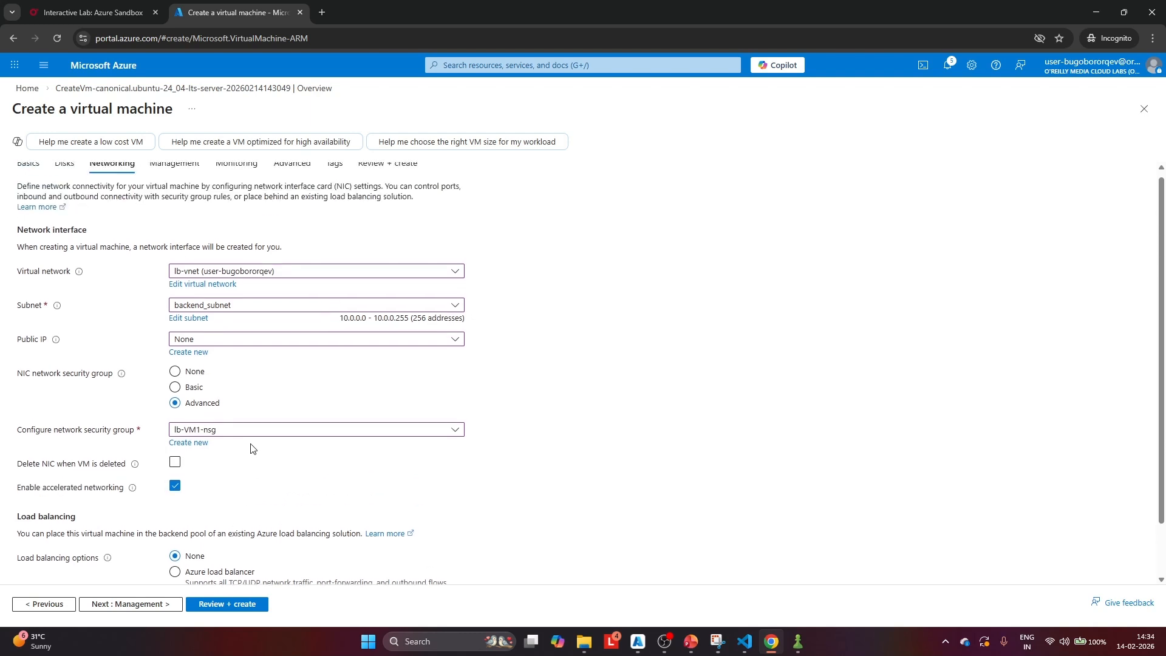
click(221, 603)
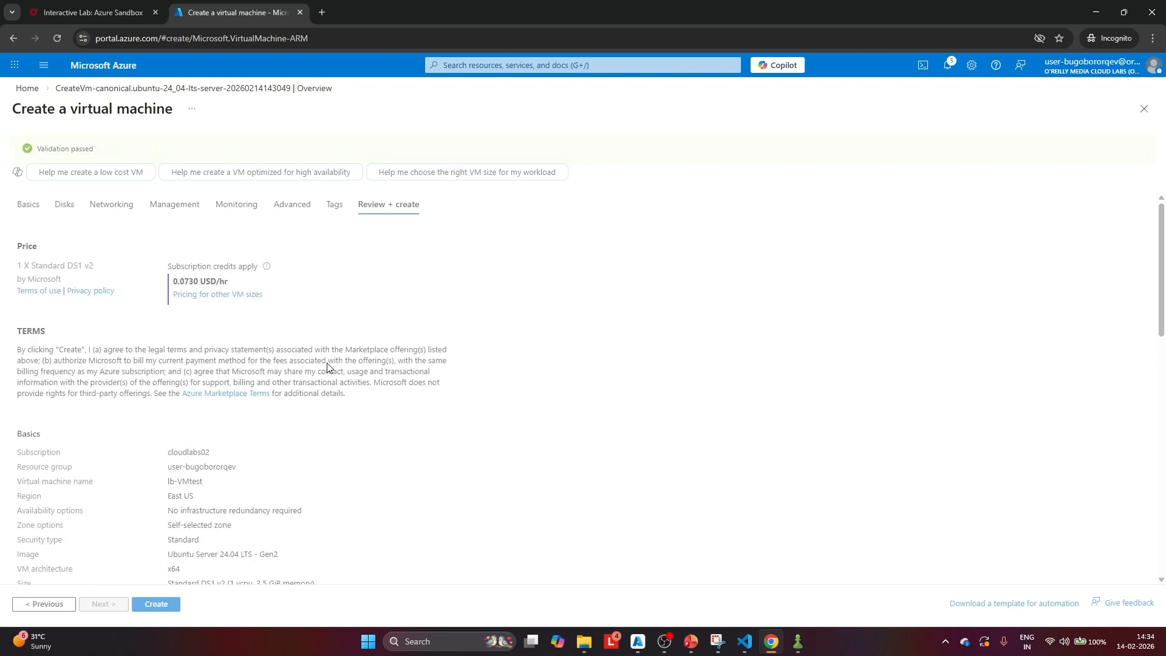
click(165, 604)
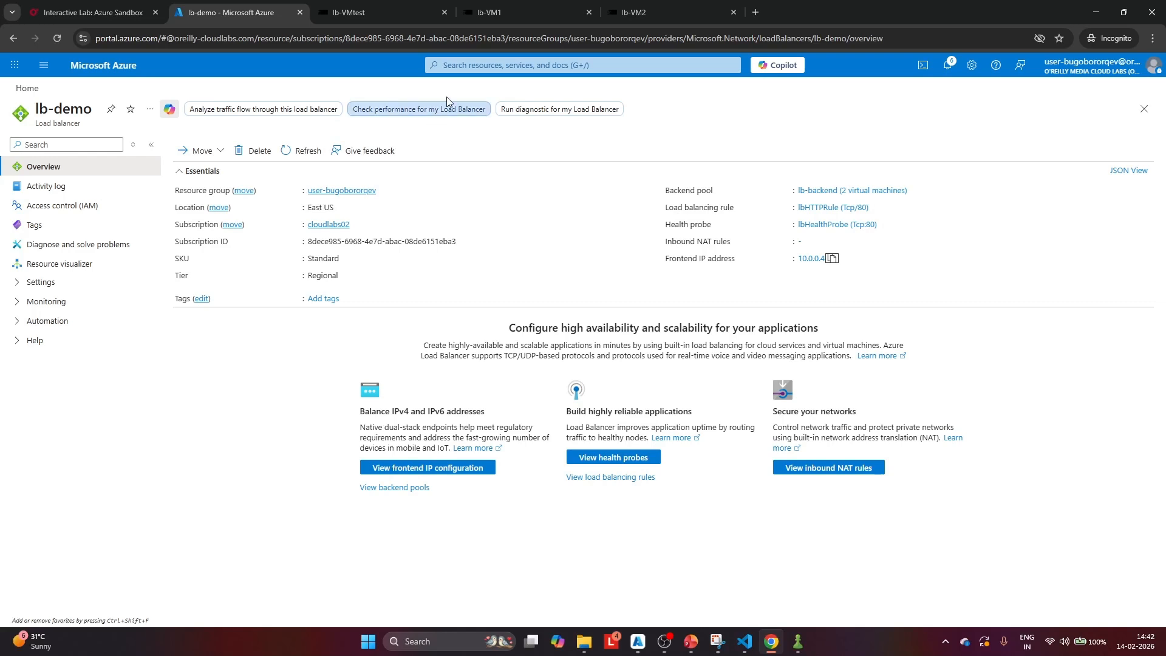
Examine the nginx setup in the lb-VM1 and lb-VM2 sessions, lb-demo's frontend IP address, and the earlier curl output on lb-VMtest
mouse_move(530, 4)
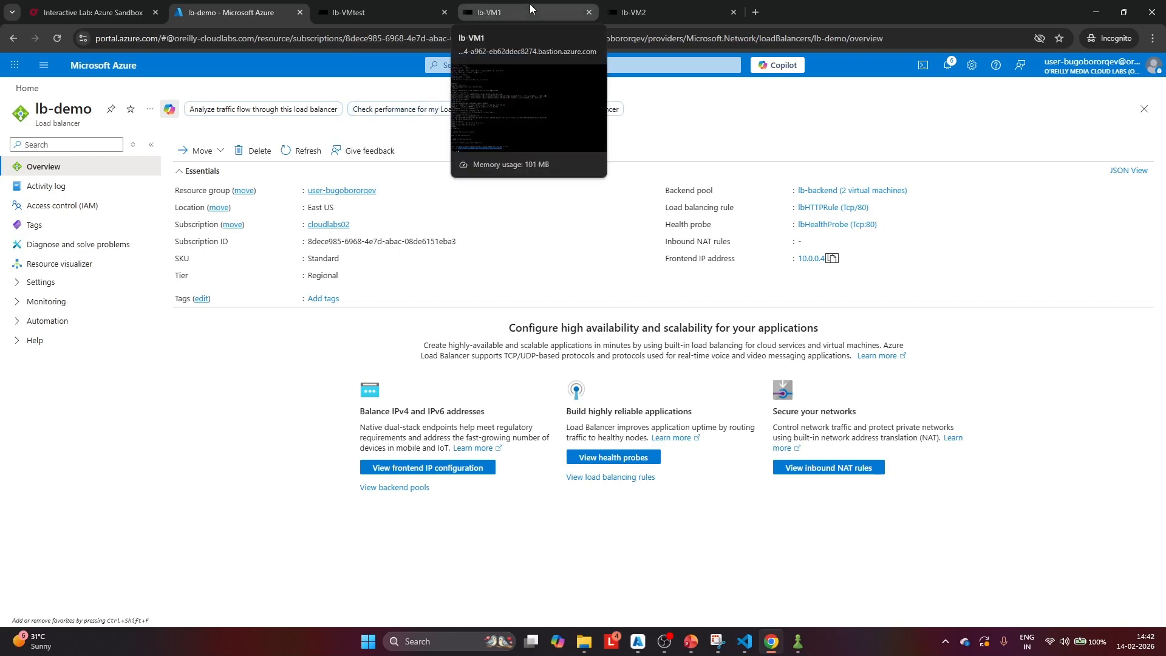
click(530, 3)
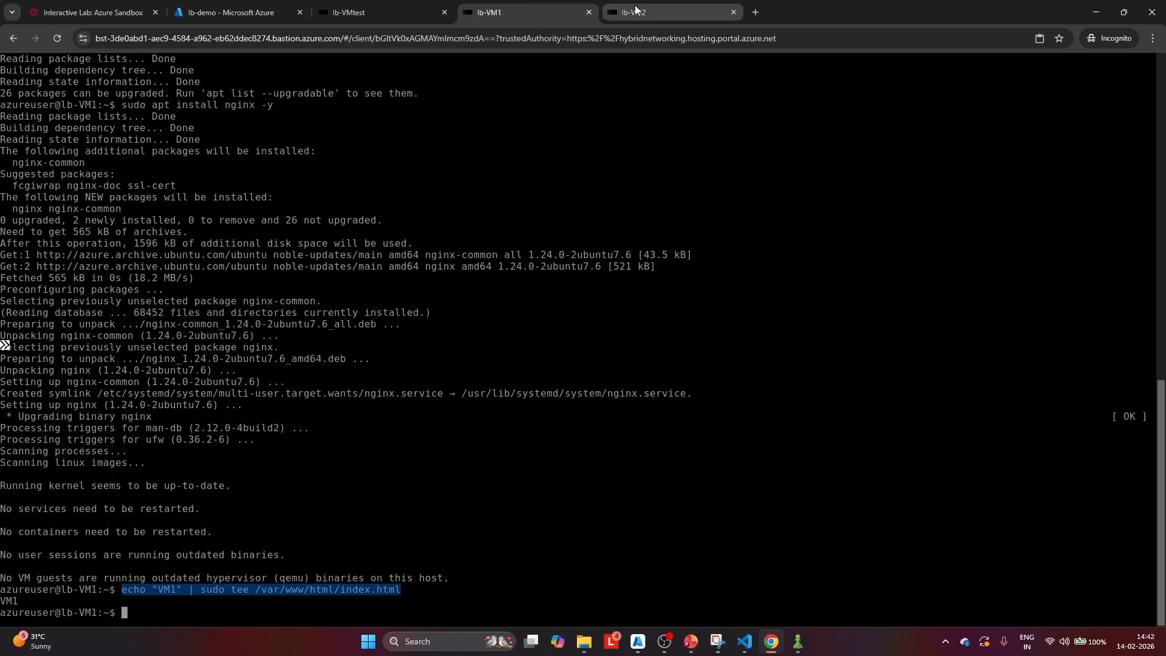
click(638, 12)
click(375, 5)
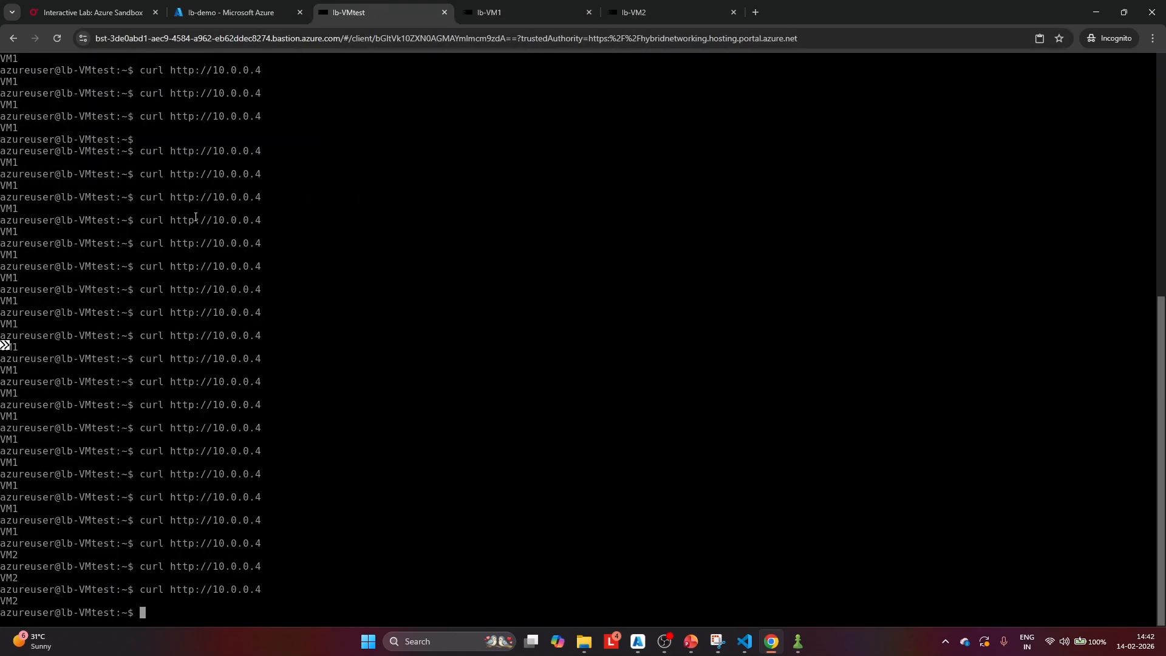
click(509, 18)
click(652, 8)
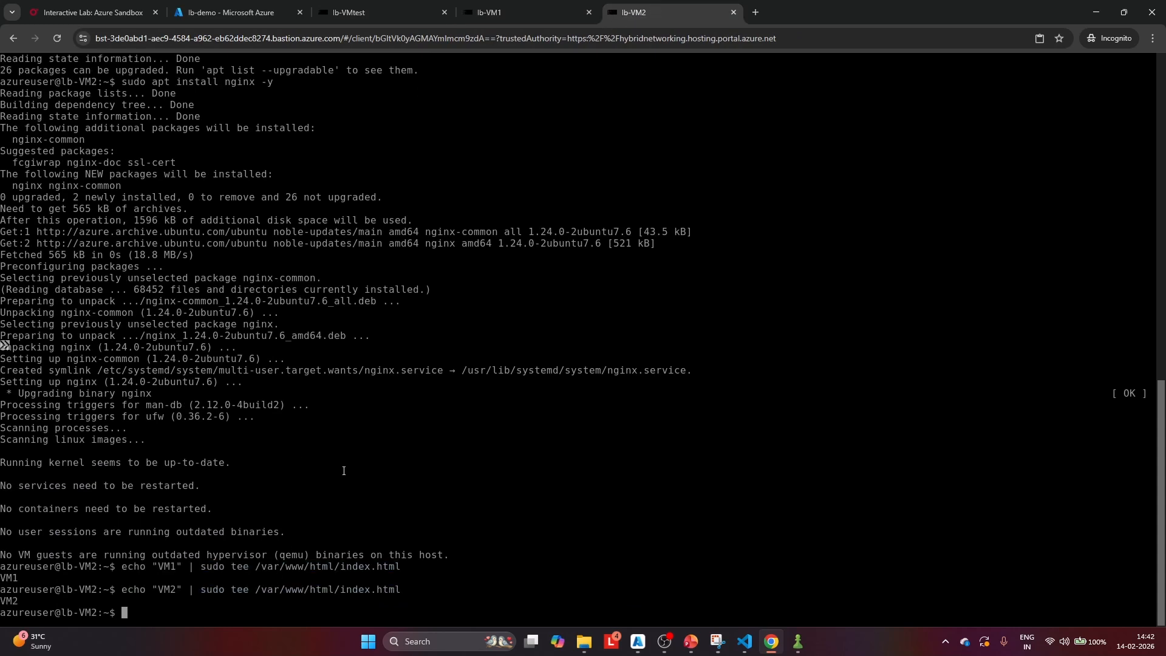
click(365, 12)
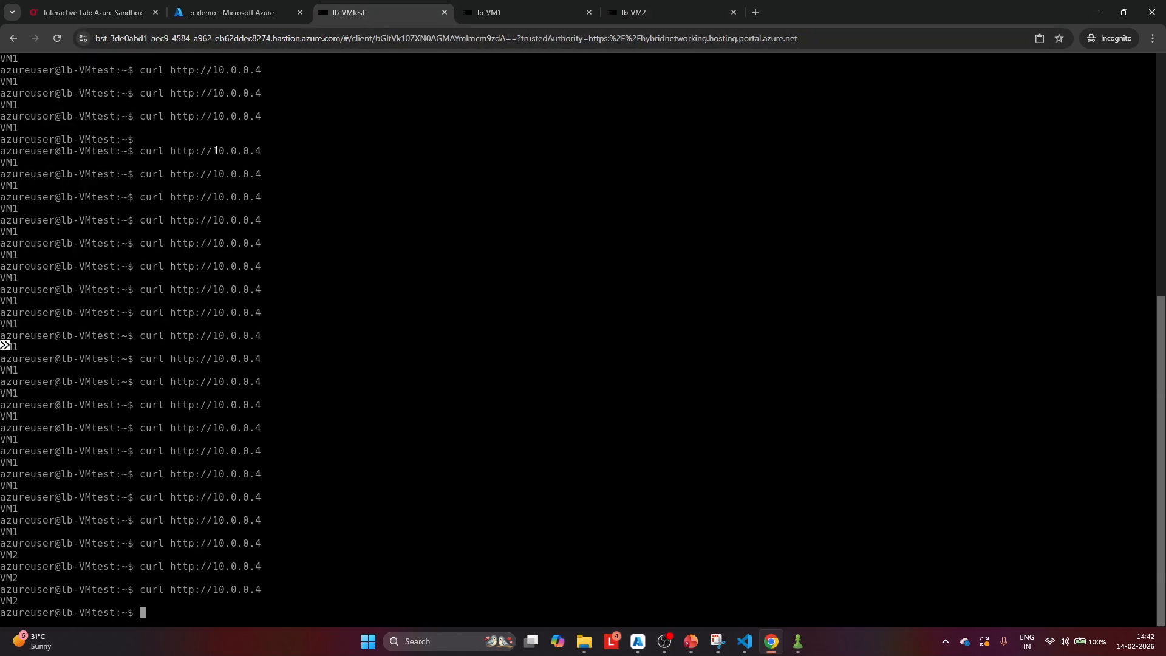
click(238, 13)
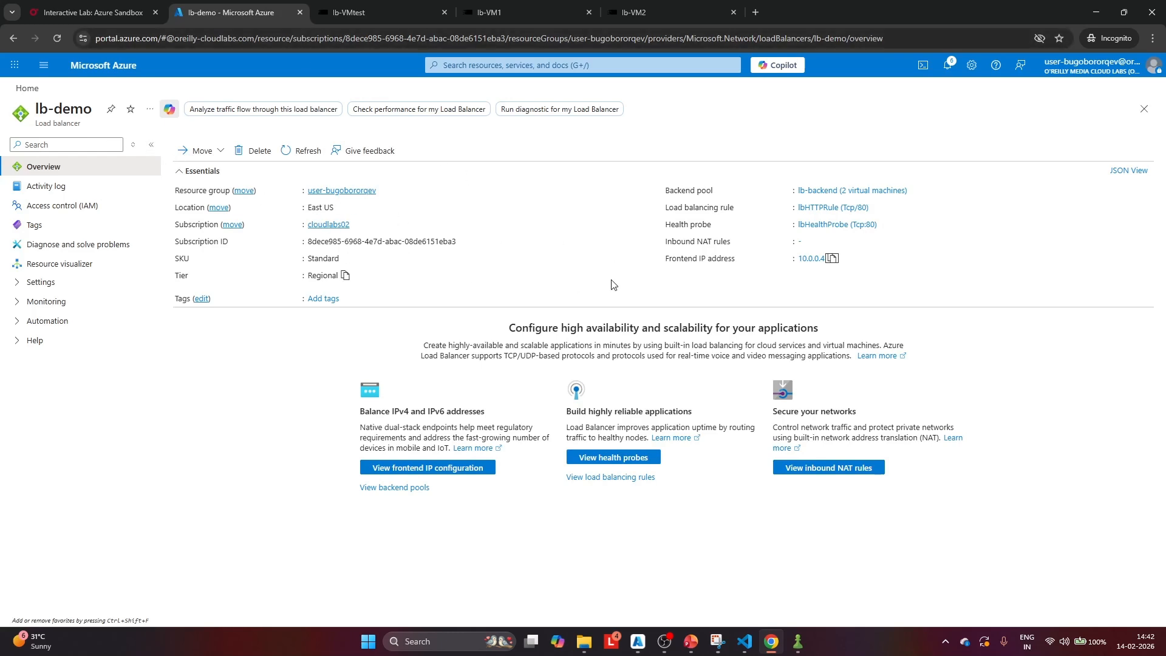
click(359, 12)
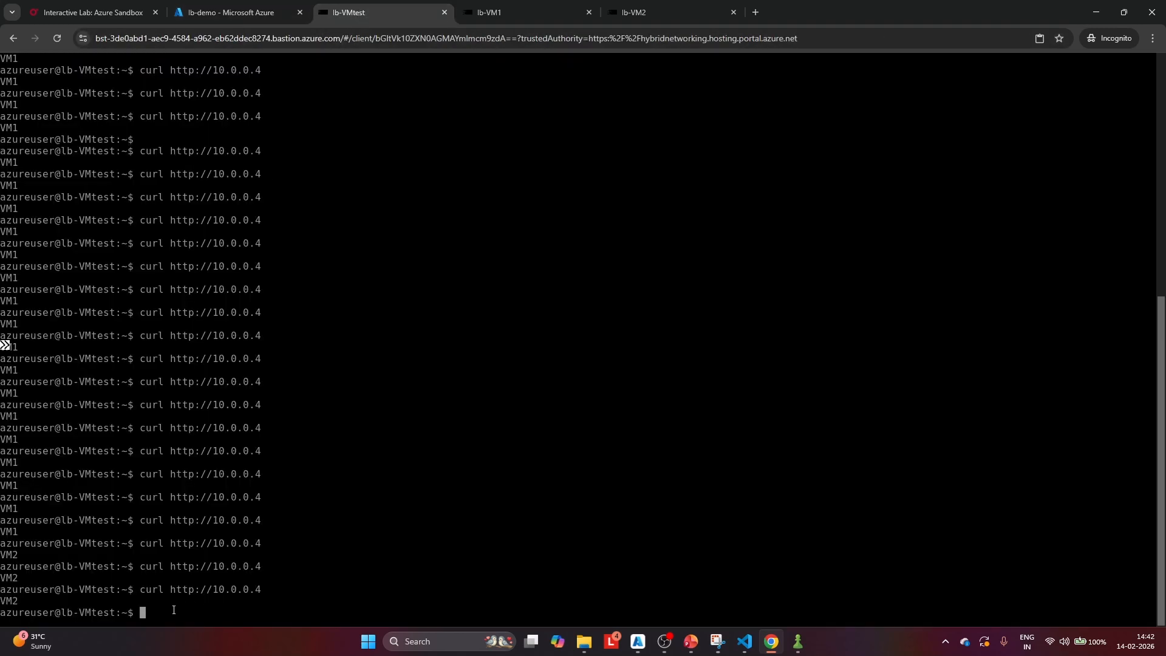
scroll(65, 228, up, 2)
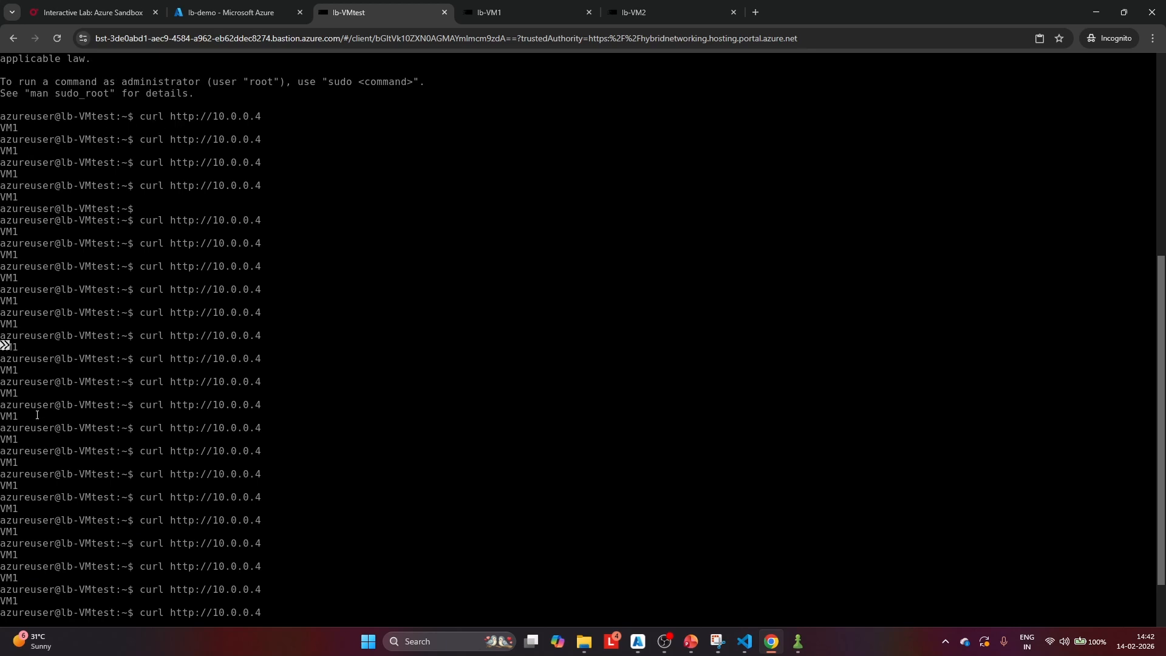
scroll(36, 415, down, 2)
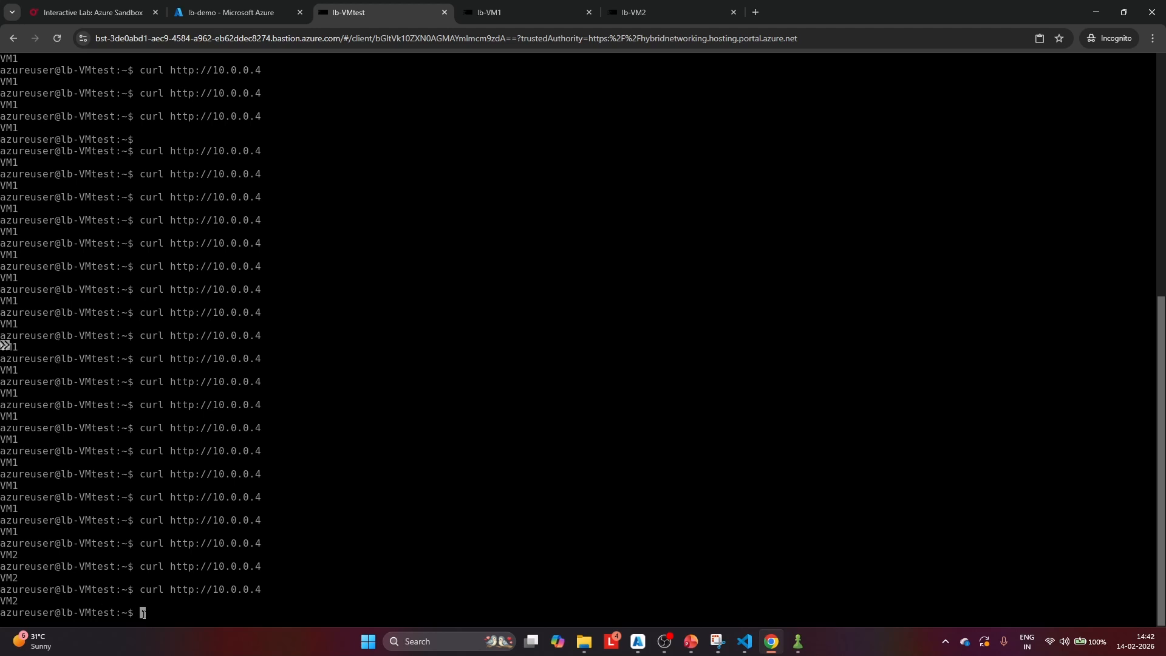
key(Up)
key(Return)
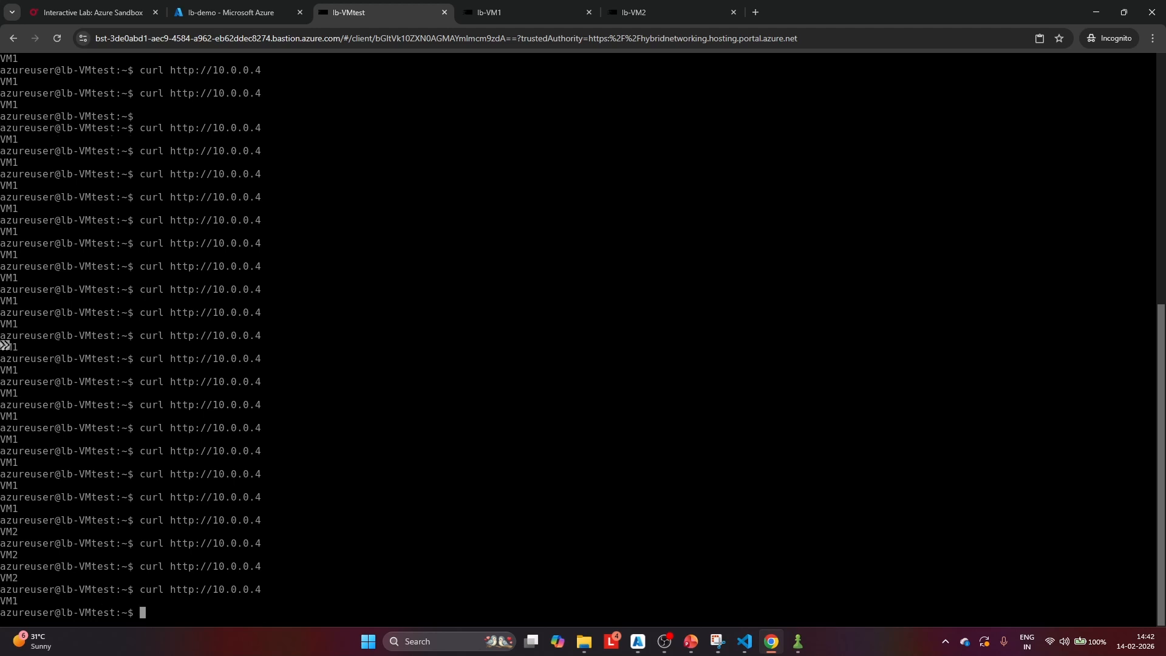
key(Up)
key(Return)
key(Up)
key(Return)
key(Up)
key(Return)
key(Up)
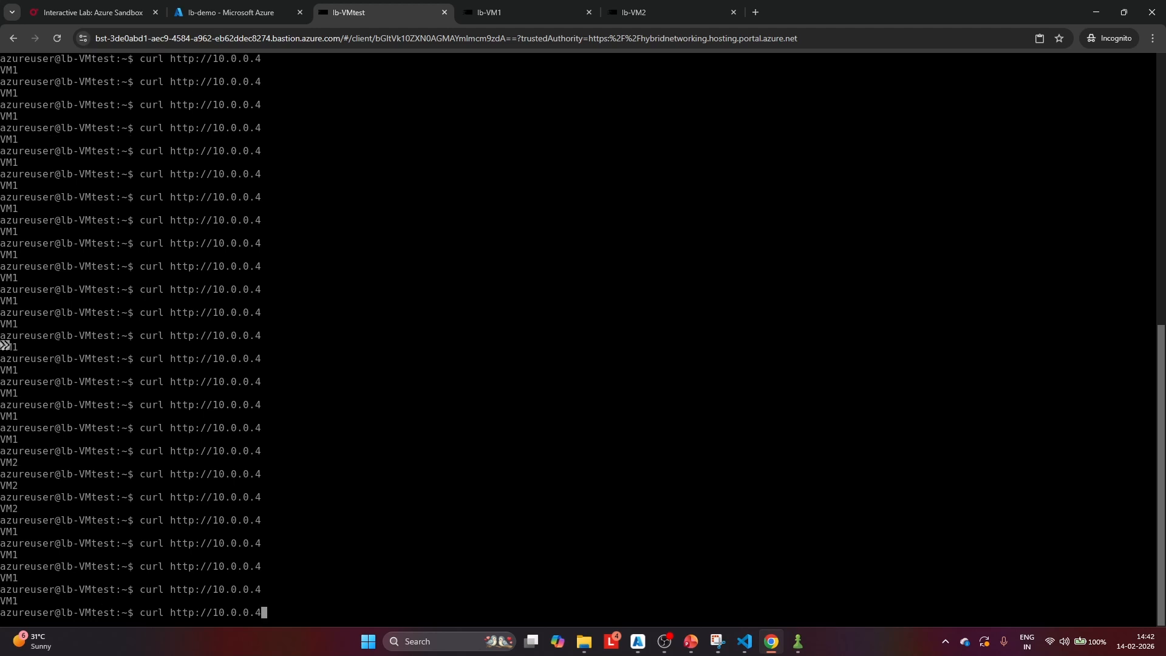
key(Return)
key(Up)
key(Return)
key(Up)
key(Return)
key(Up)
key(Return)
key(Up)
key(Return)
key(Up)
key(Return)
key(Up)
key(Return)
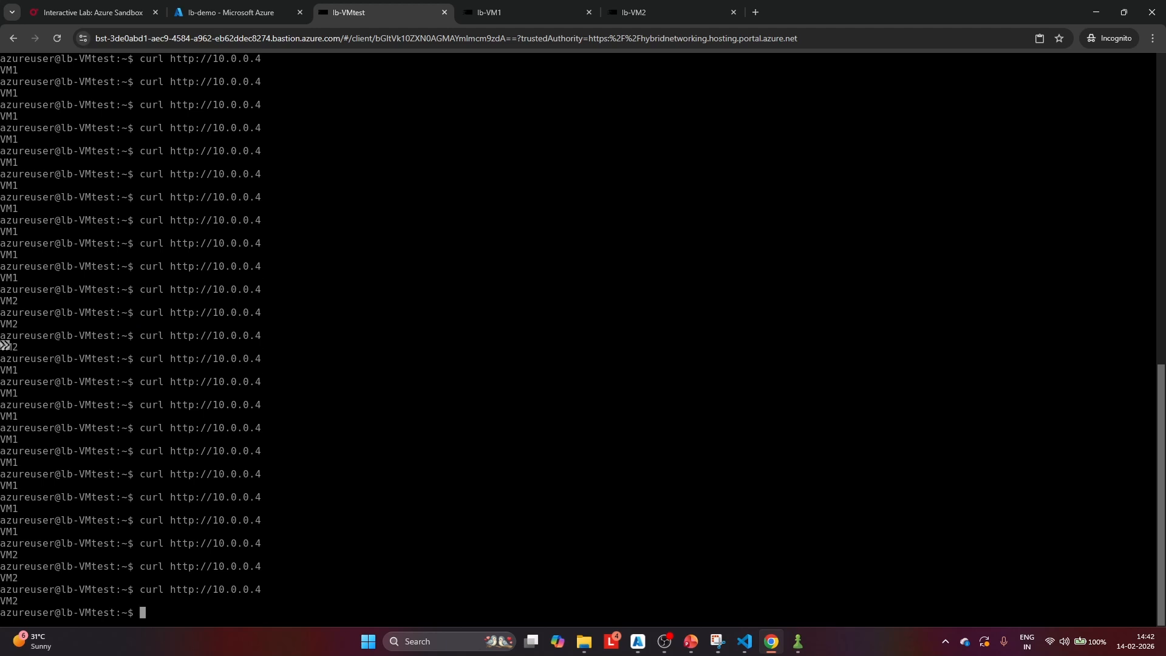
key(Up)
key(Return)
key(Up)
key(Return)
key(Up)
key(Return)
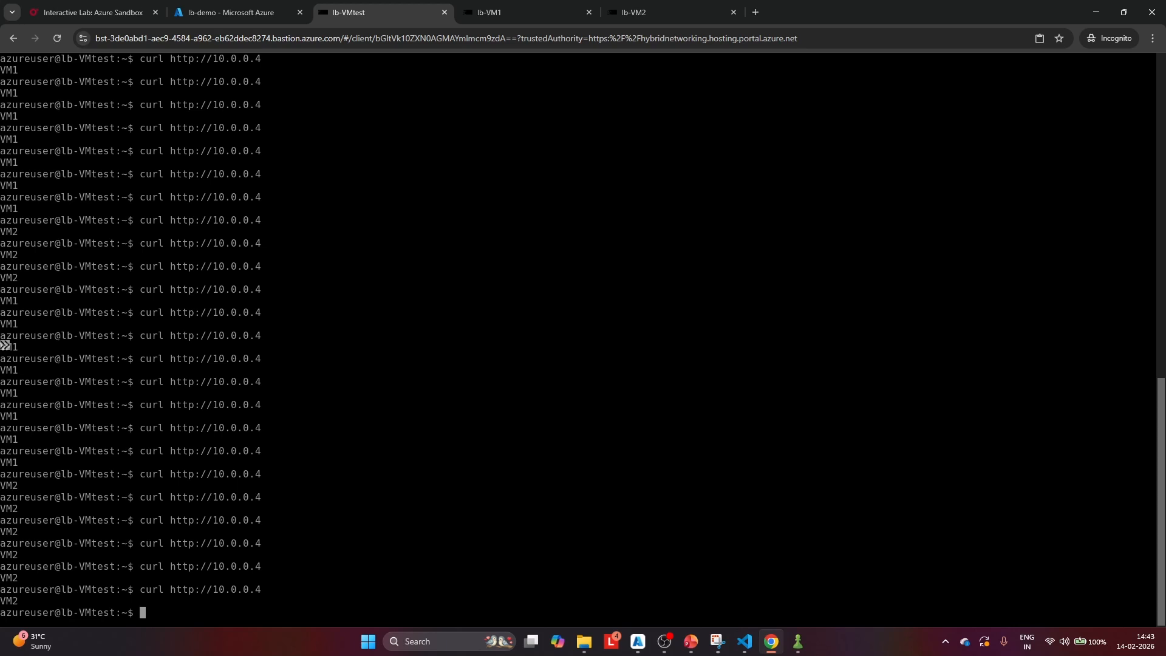